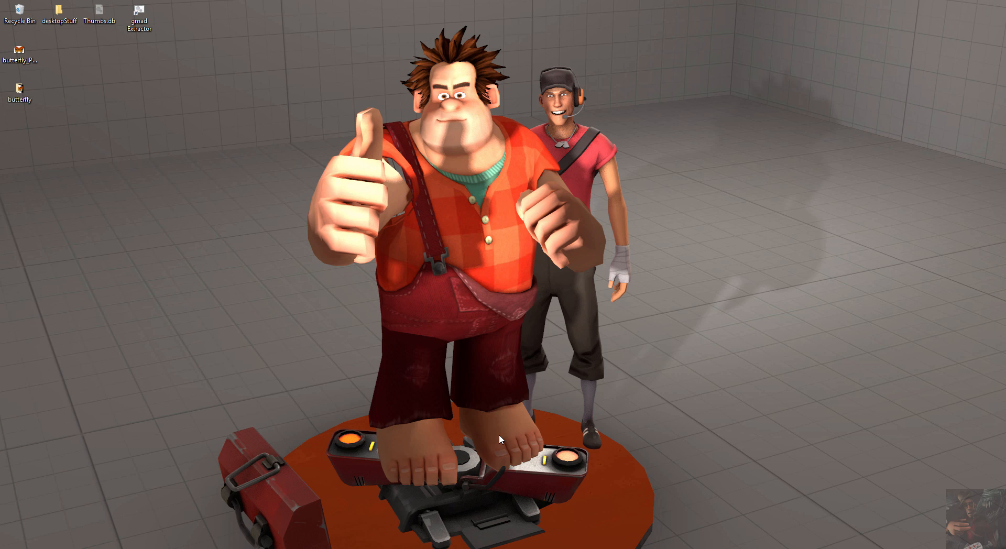
Switch to Blender, view the butterfly from the top, and save the scene as butterfly.blend in the Desktop's butterfly folder
key(alt+Tab)
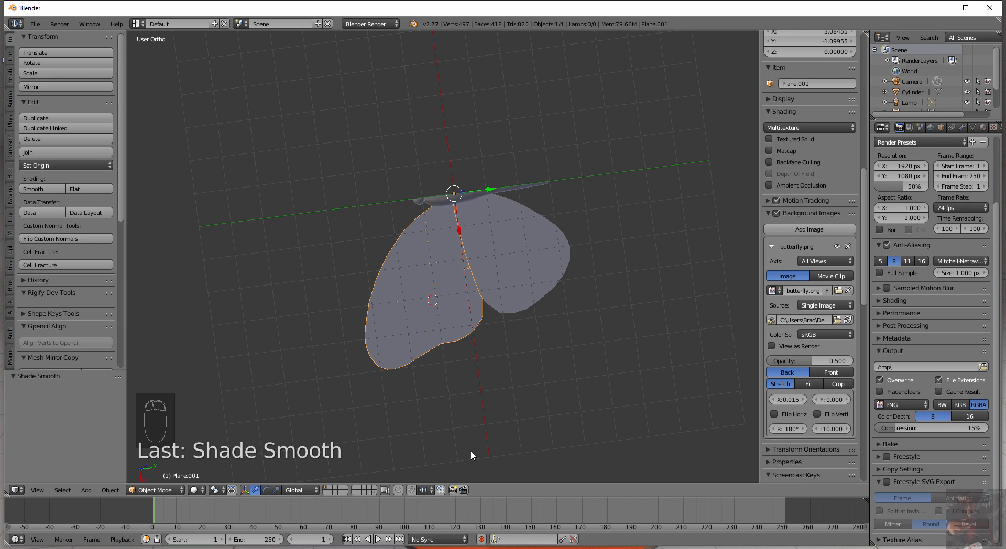
key(KP_7)
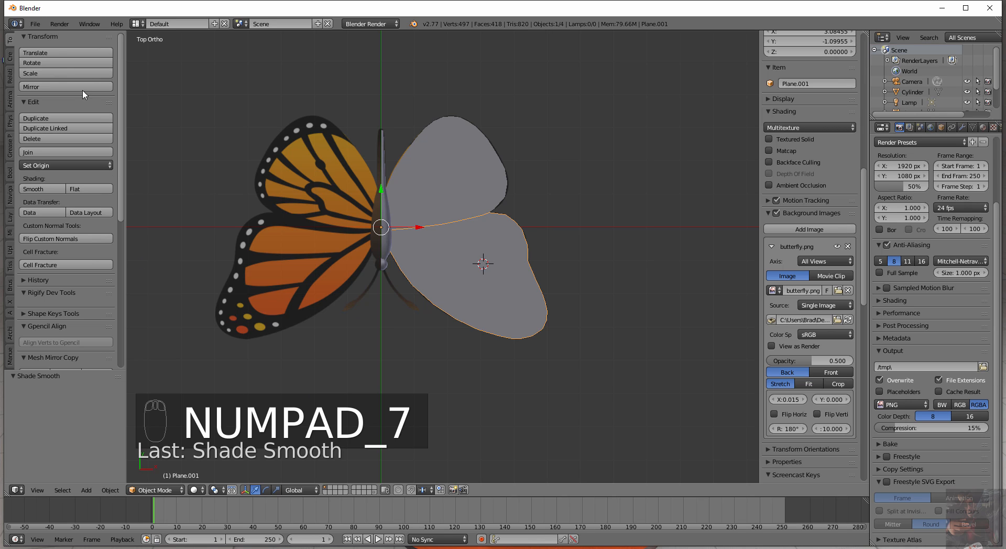
click(35, 24)
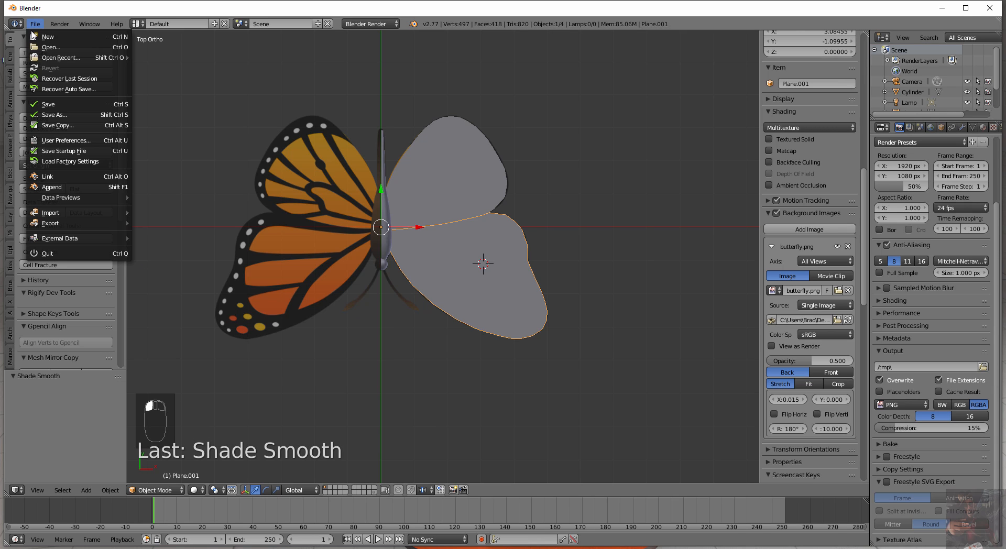
click(58, 115)
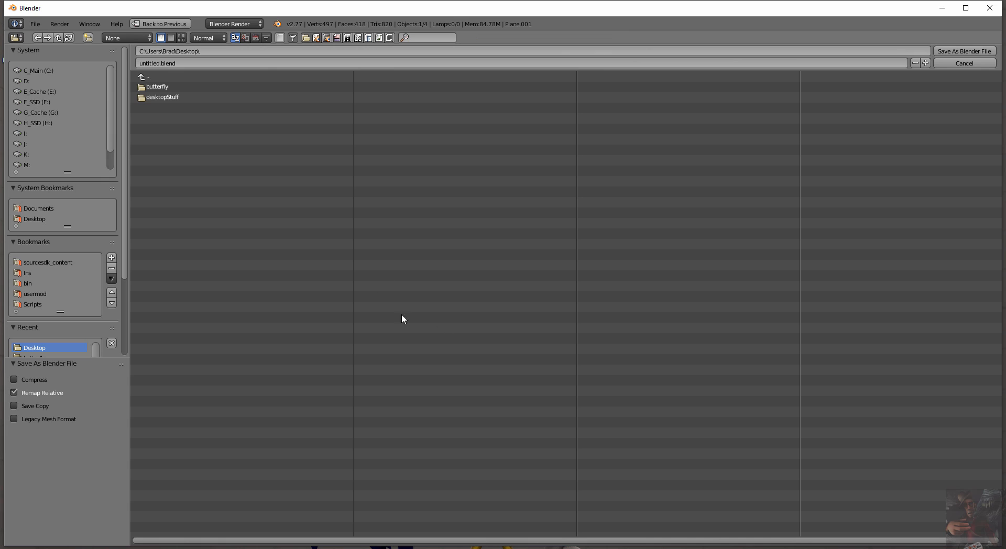
click(162, 87)
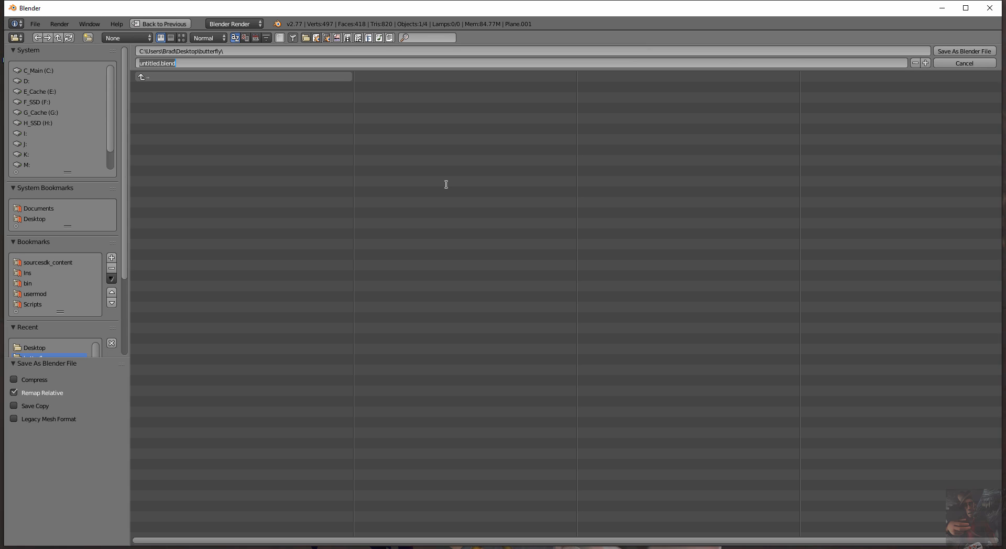
text(butt)
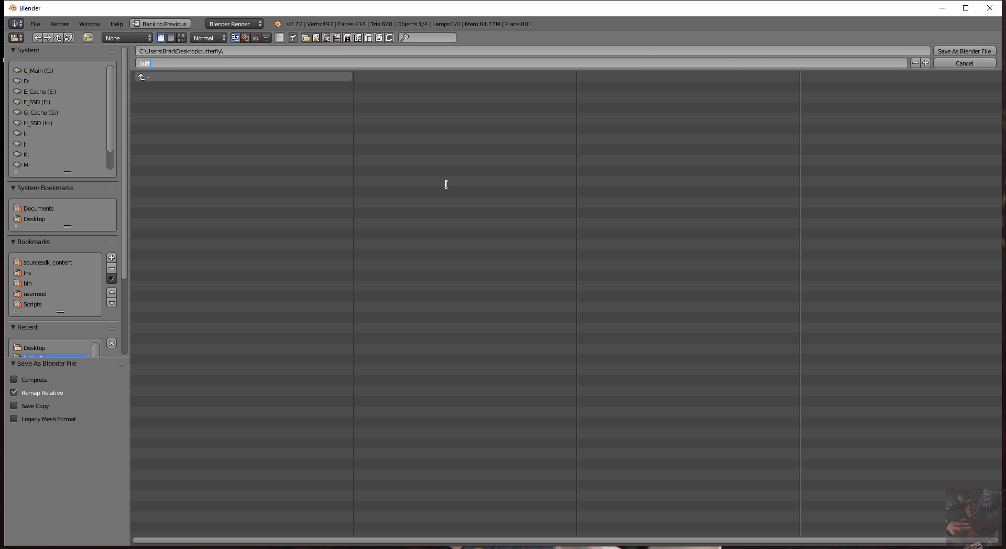
text(erfly)
key(Return)
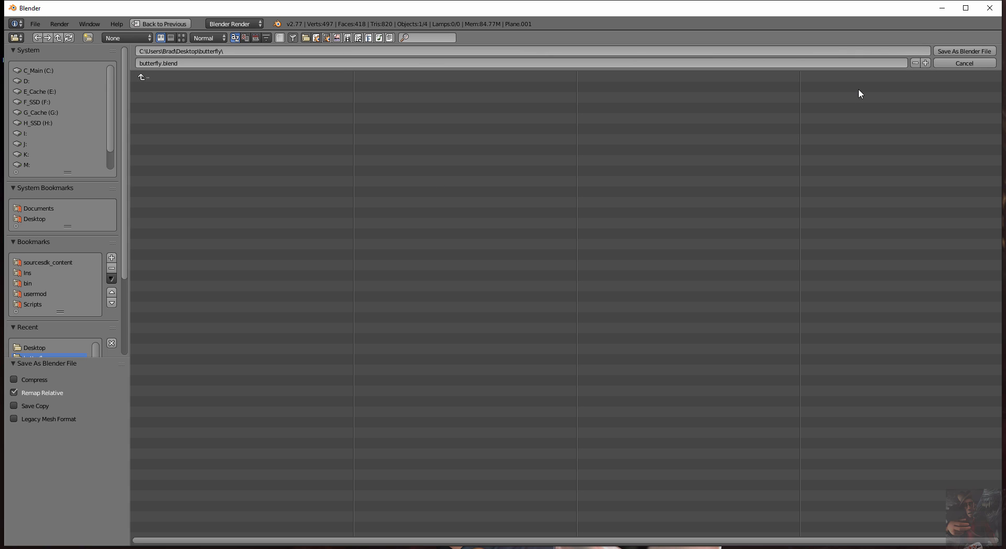
click(949, 52)
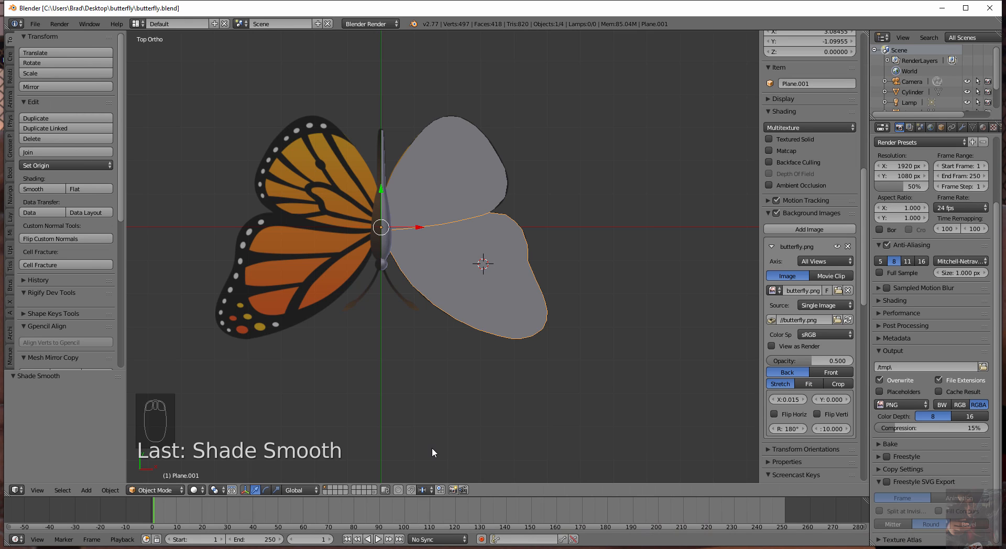
Delete the upper wing plane, the lower wing plane and the body cylinder from the butterfly
right_click(451, 198)
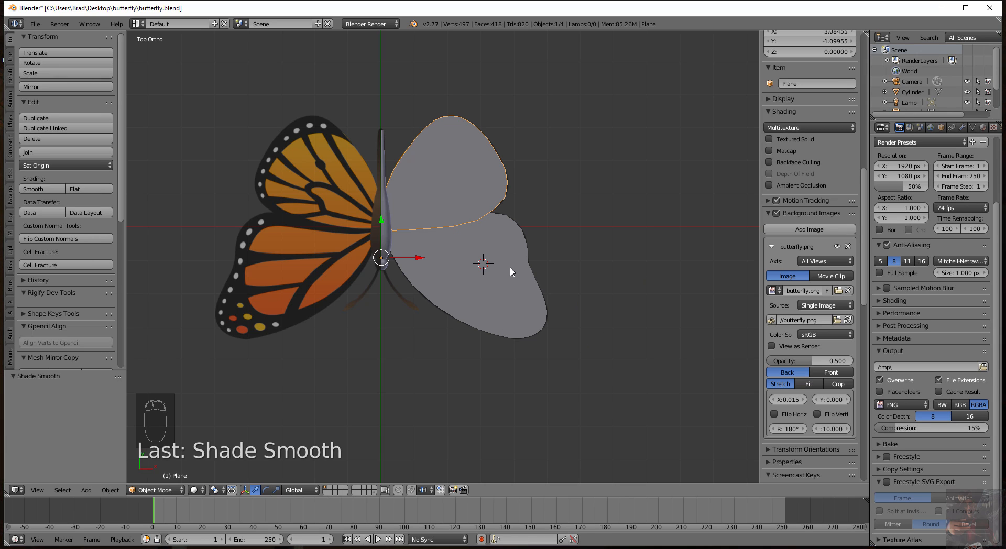
key(x)
click(439, 205)
right_click(476, 265)
key(x)
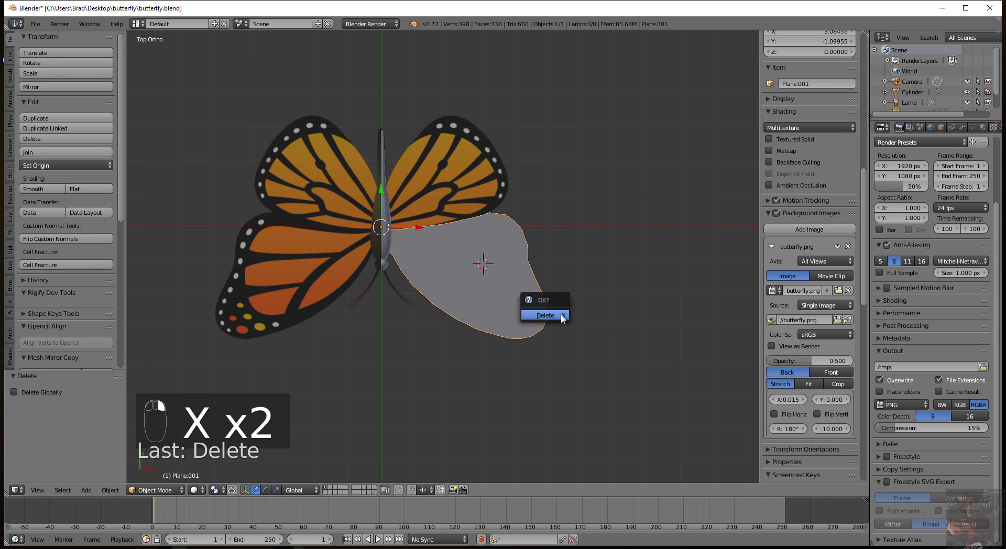
click(562, 316)
right_click(385, 233)
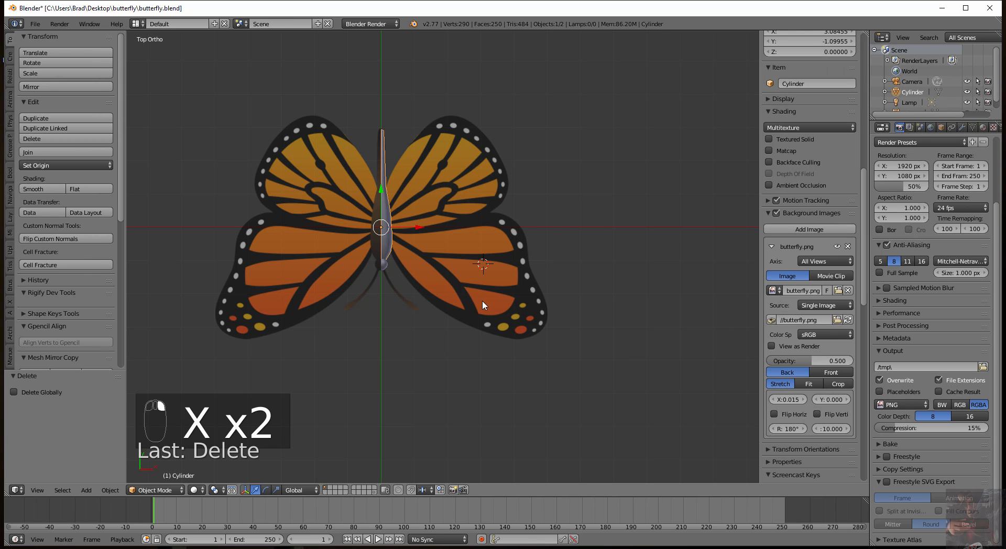
key(x)
click(454, 300)
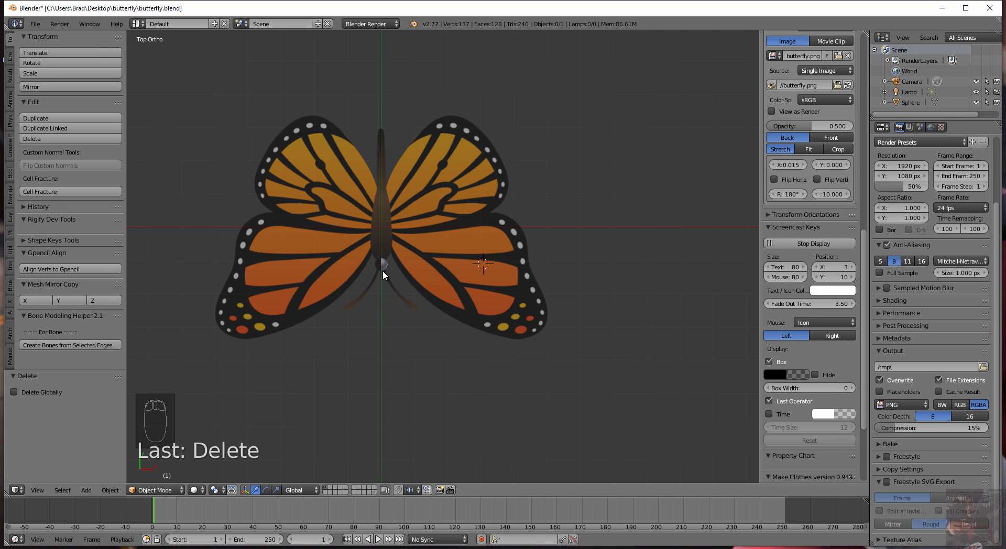
Save the reduced scene as a new numbered version named butterfly1.blend in the butterfly folder
click(36, 24)
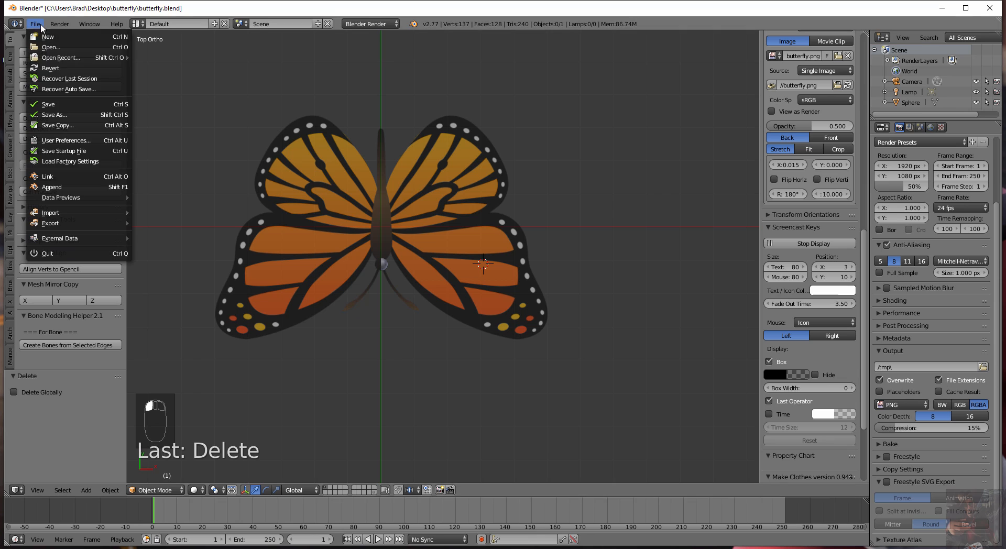
click(55, 115)
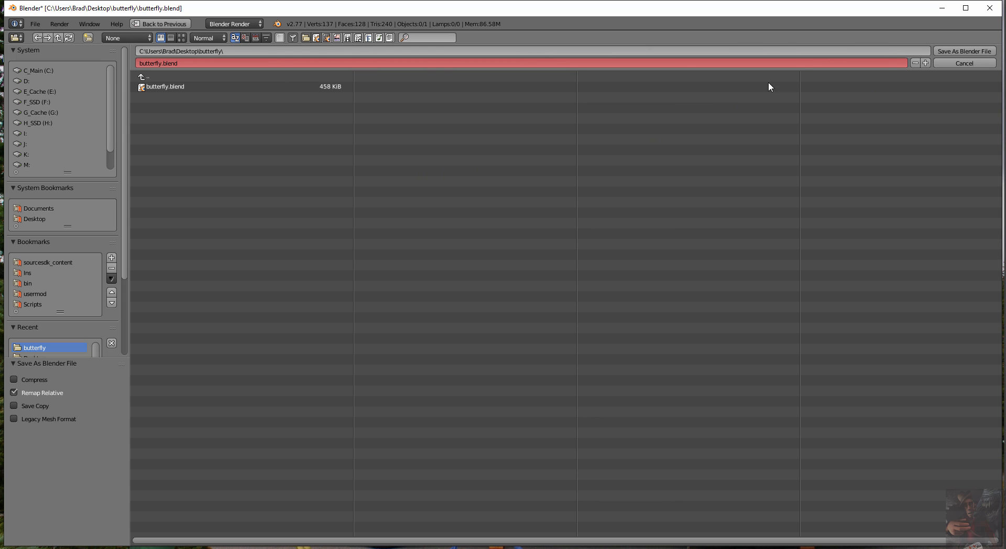
click(925, 63)
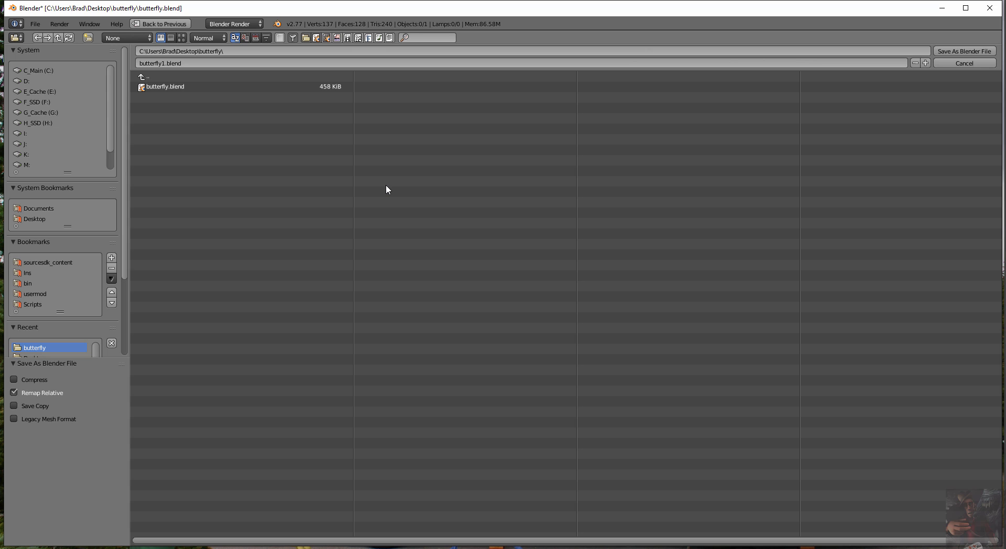
click(942, 51)
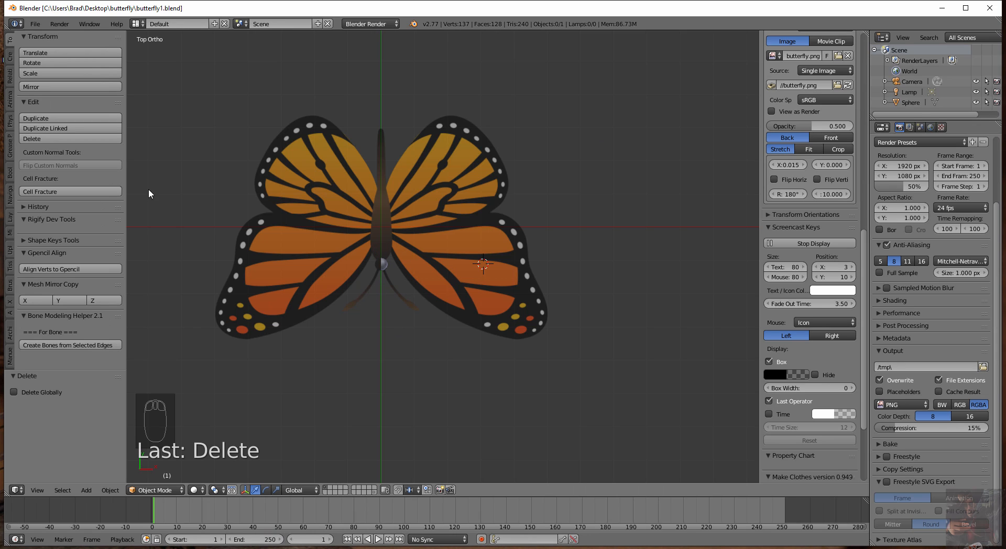
Reopen the original butterfly.blend and delete both the upper and lower wing planes
click(37, 24)
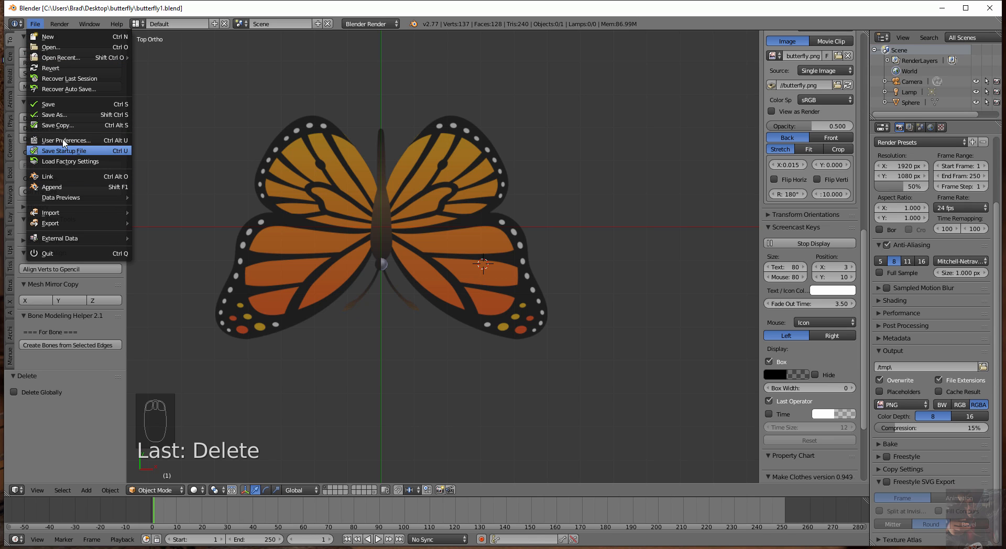
click(50, 47)
double_click(168, 87)
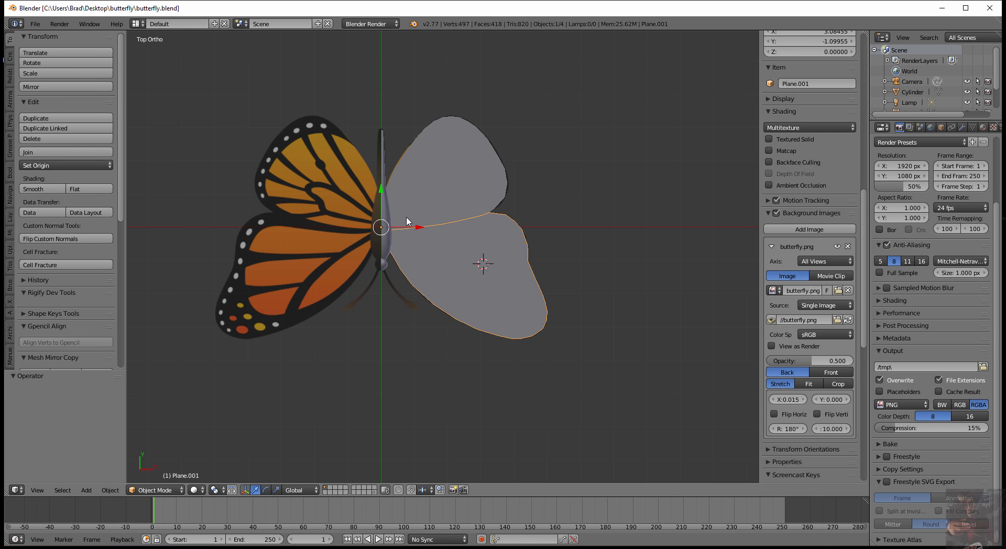
shift+right_click(382, 225)
shift+right_click(442, 260)
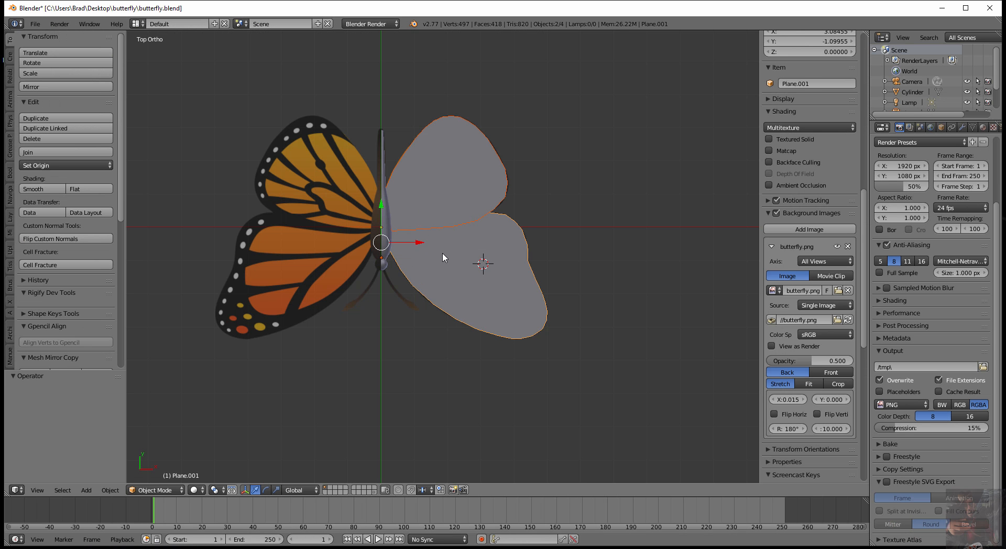
key(x)
click(522, 403)
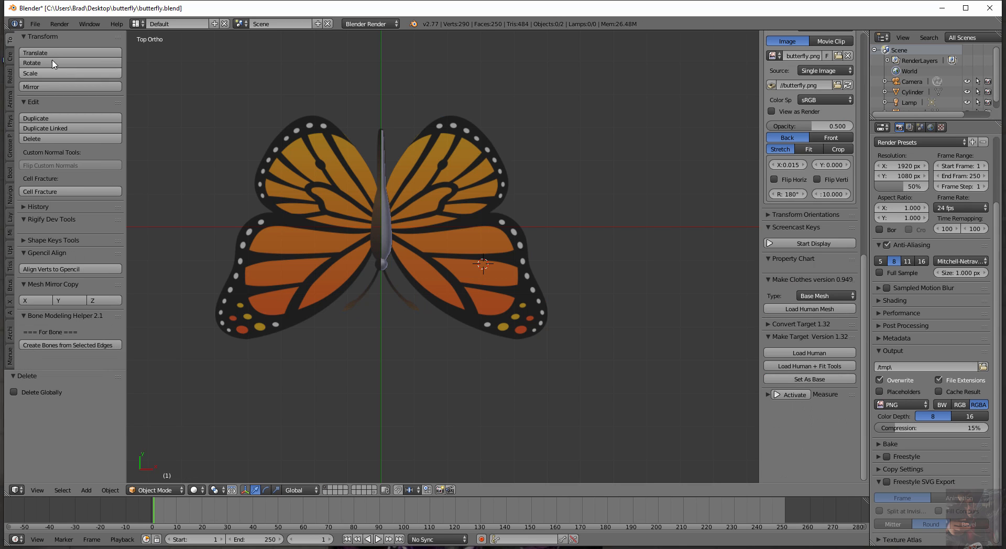
Save the wingless butterfly scene as a new numbered version named butterfly2.blend in the same folder
click(35, 24)
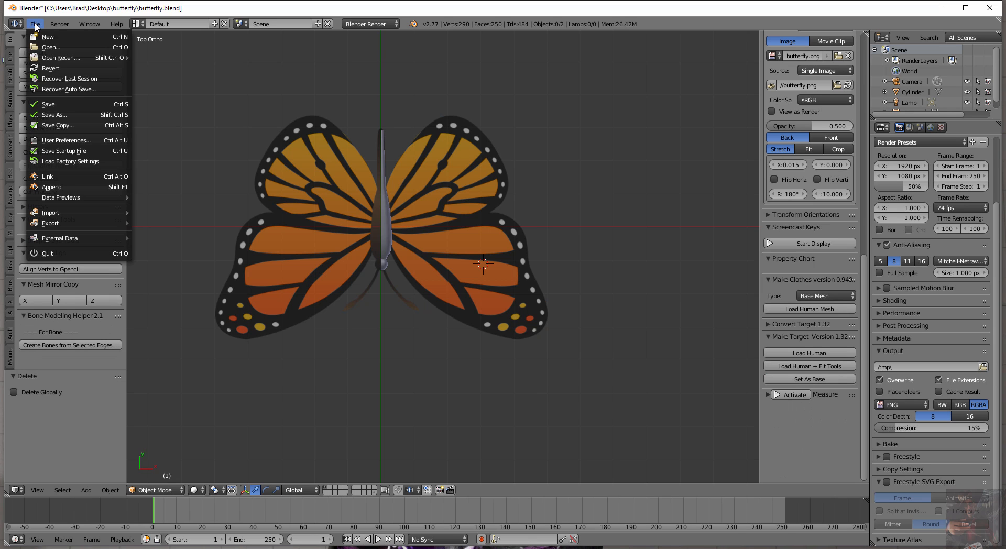
click(56, 115)
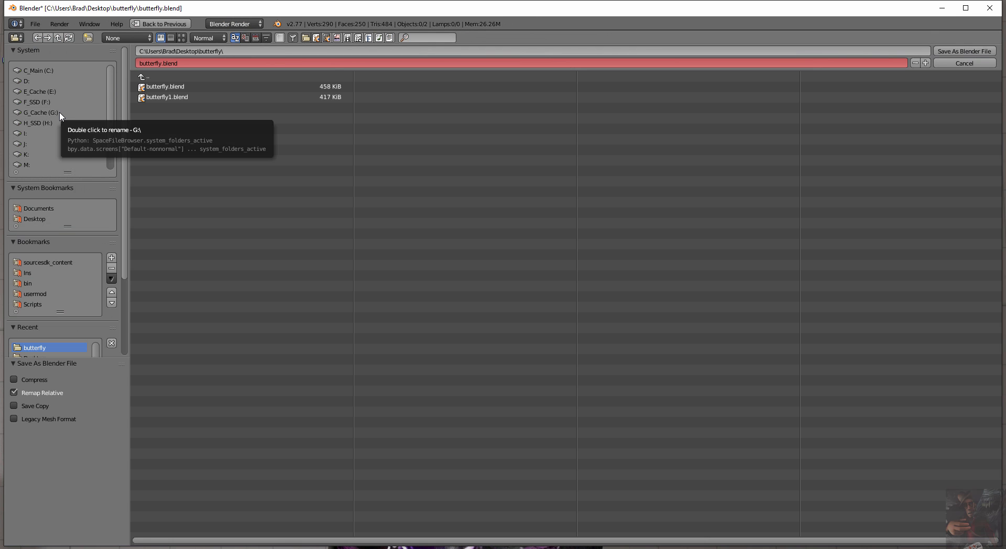
click(164, 97)
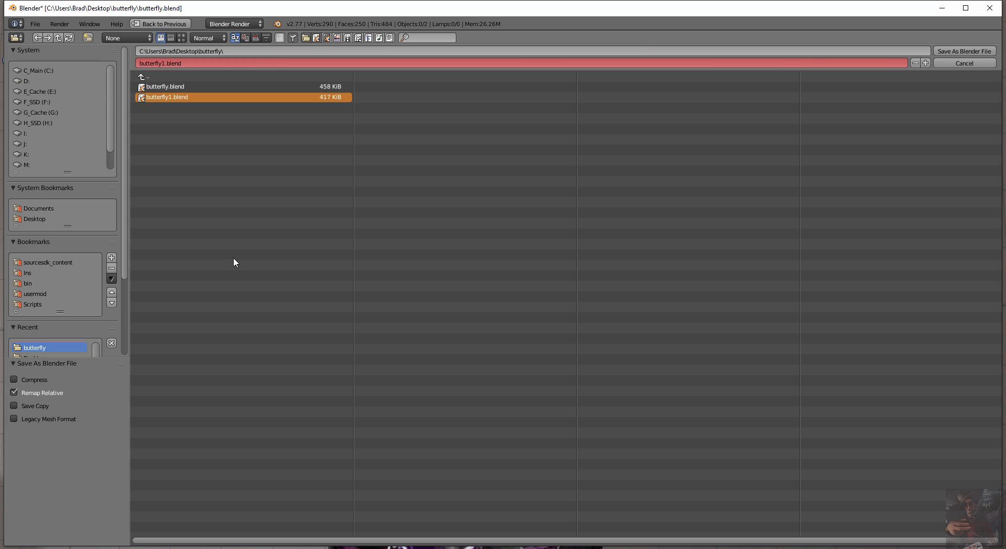
click(926, 62)
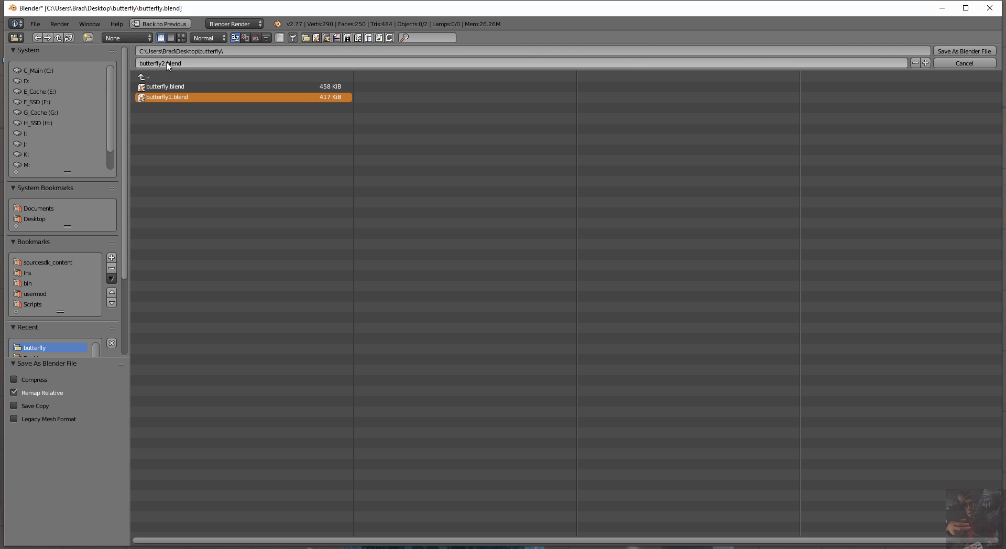
click(970, 53)
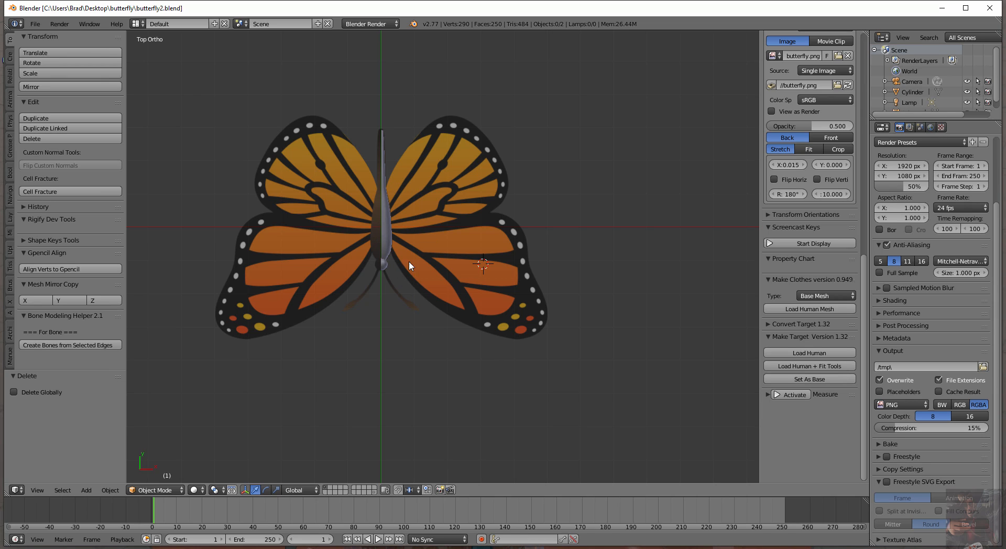
Reopen the original butterfly.blend and delete only the lower wing plane
click(35, 23)
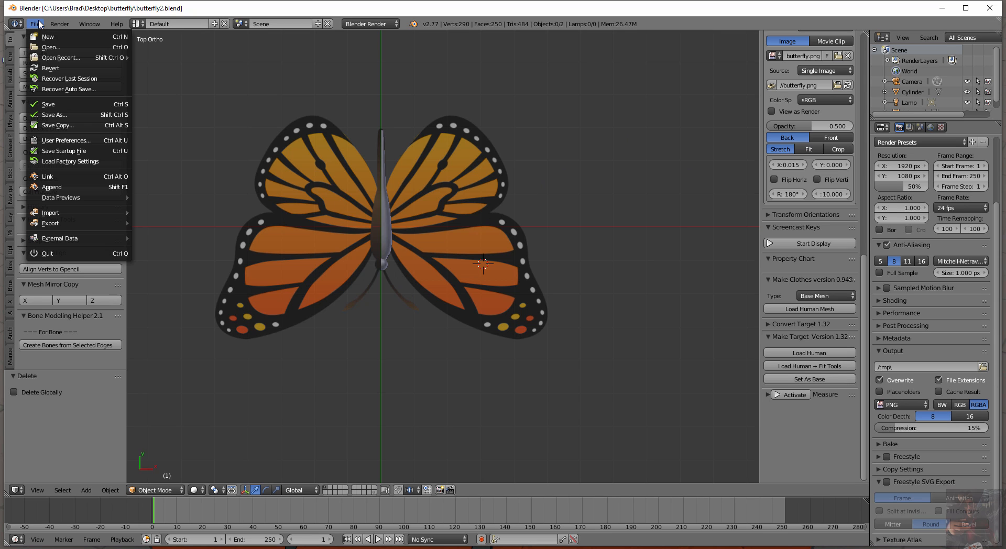
click(50, 47)
click(176, 88)
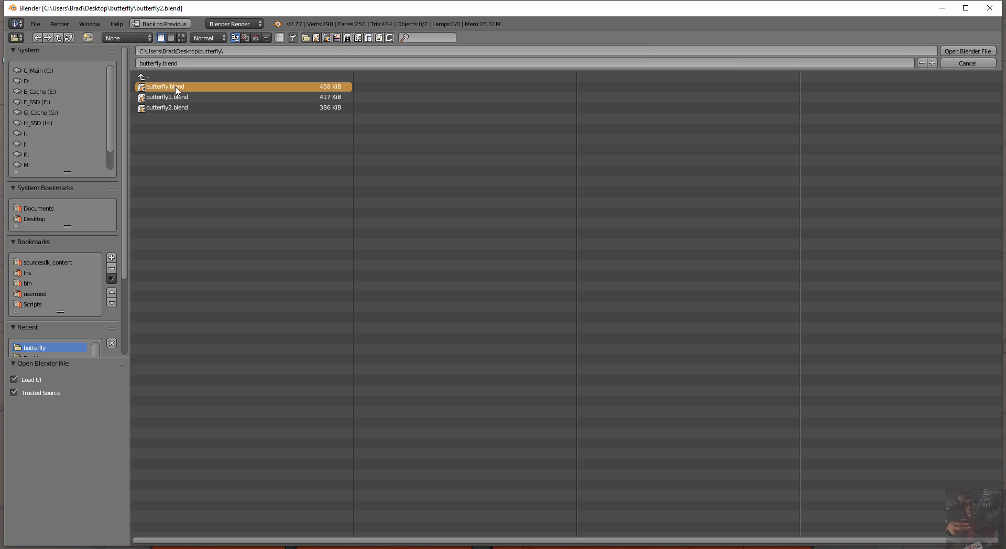
double_click(176, 88)
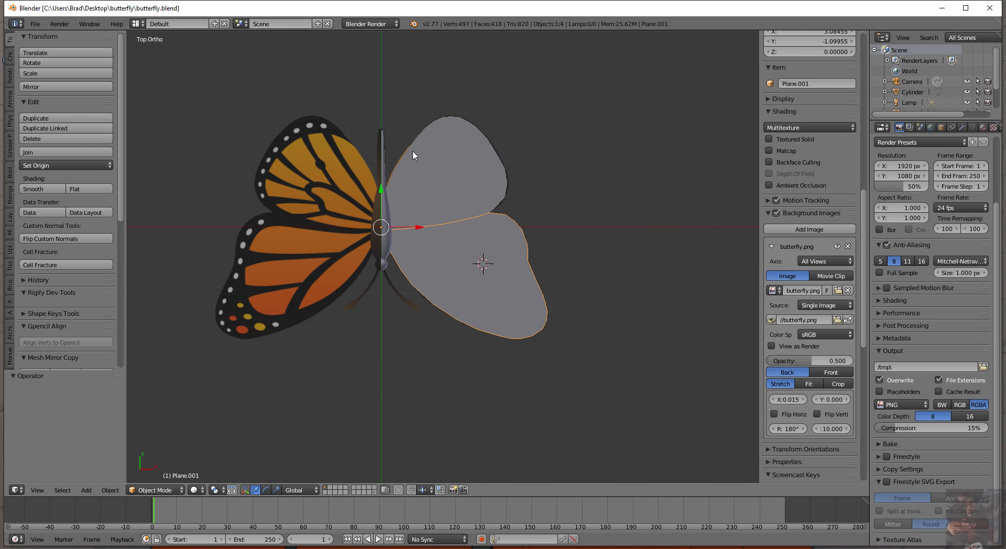
key(x)
click(549, 393)
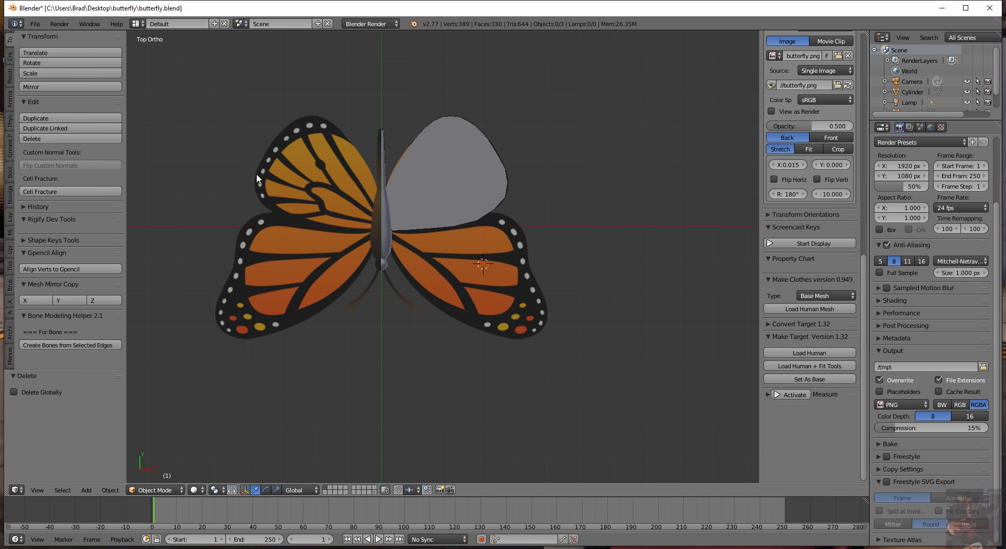
Save the scene with the body and upper wing as butterfly3.blend in the butterfly folder
click(35, 24)
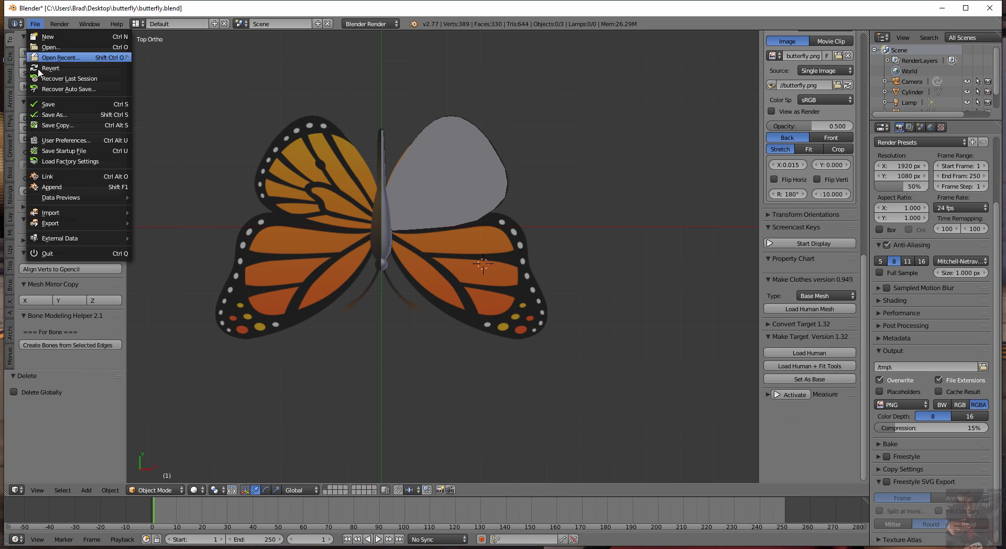
click(47, 115)
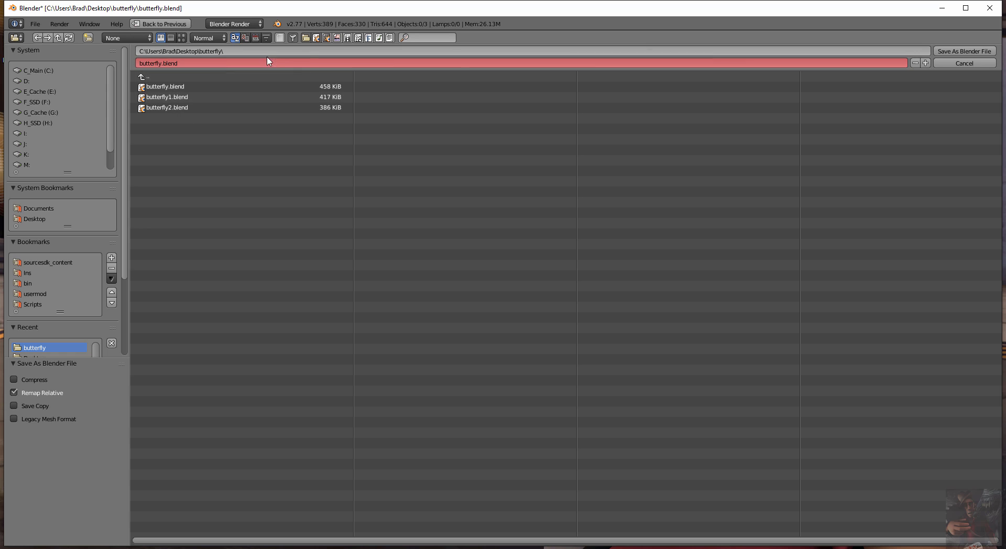
click(925, 63)
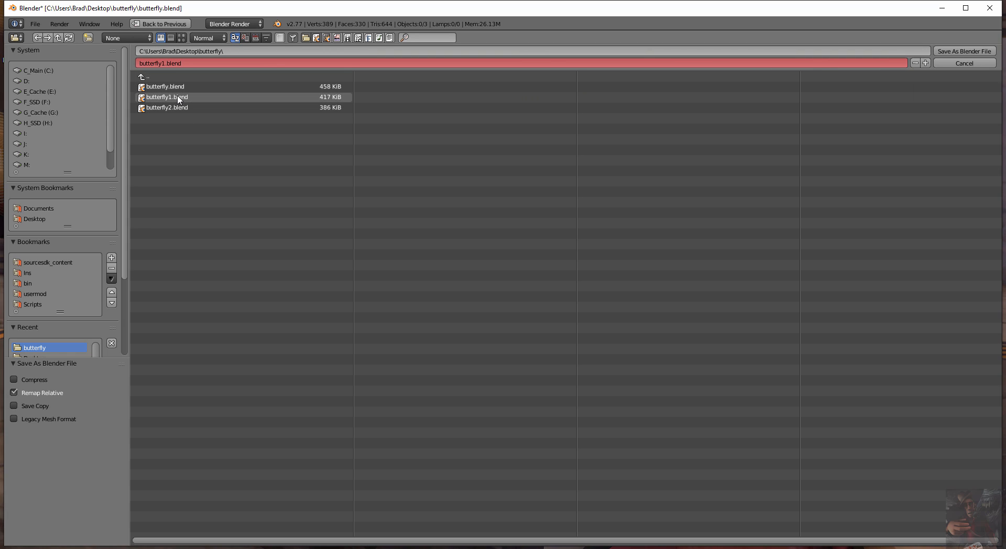
click(925, 63)
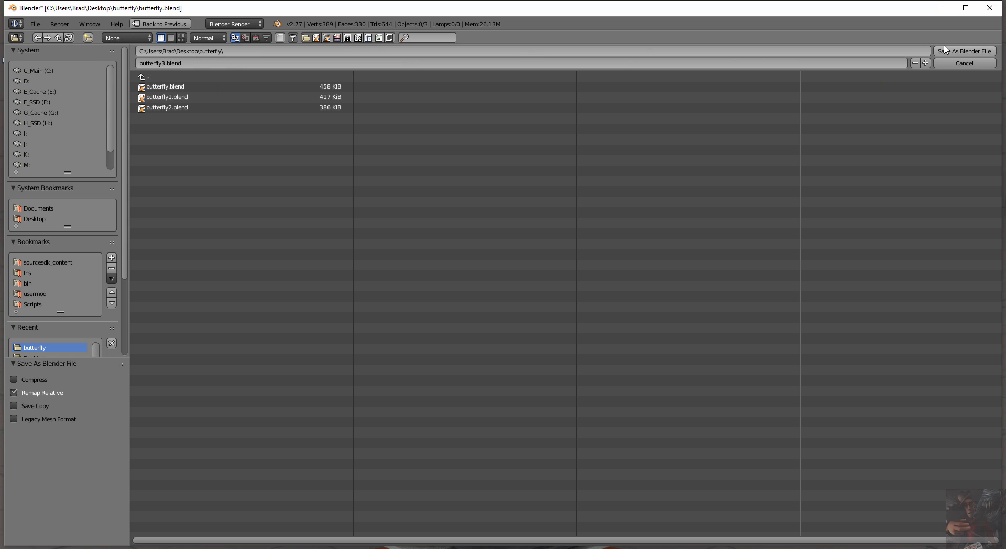
click(962, 50)
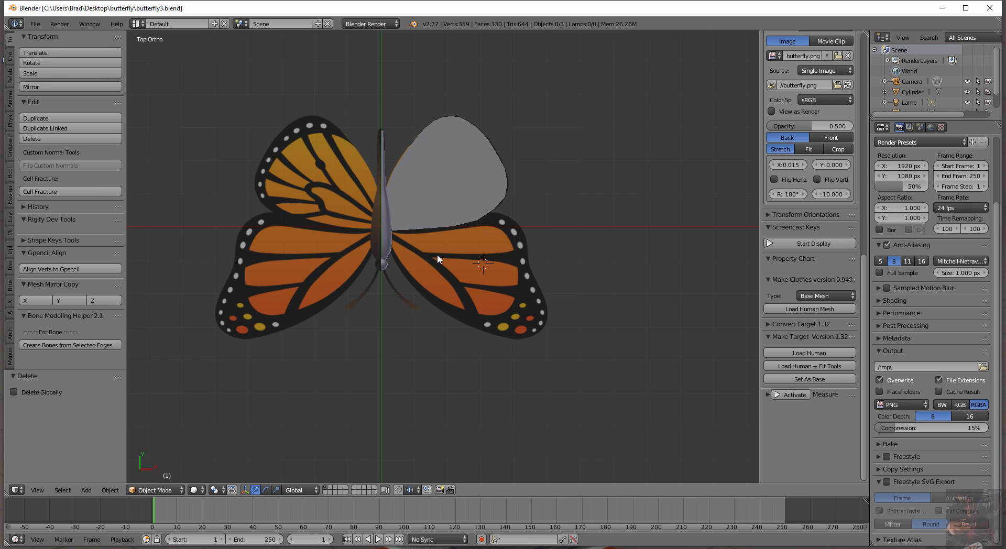
Reopen the original butterfly.blend from the butterfly folder, with the body and both wing planes
click(35, 24)
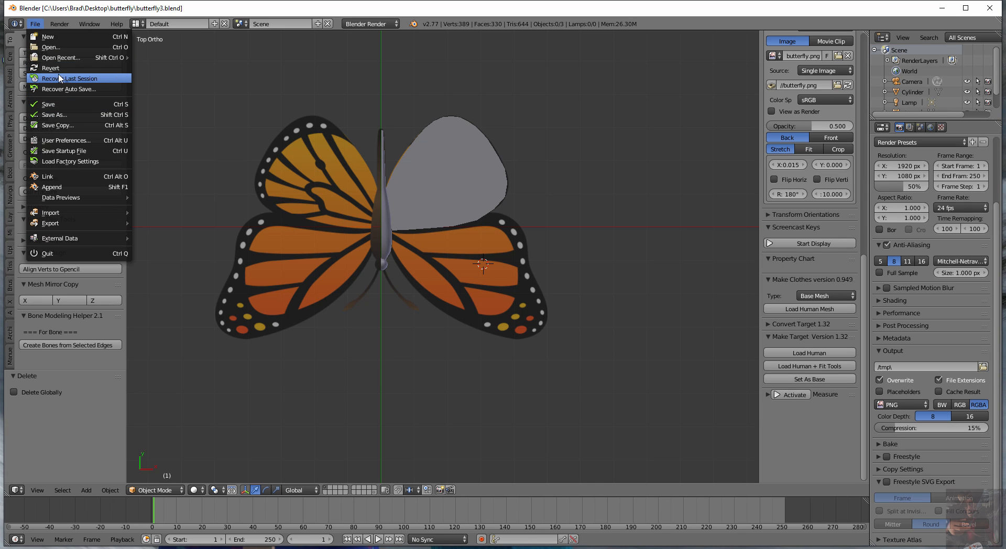
click(58, 49)
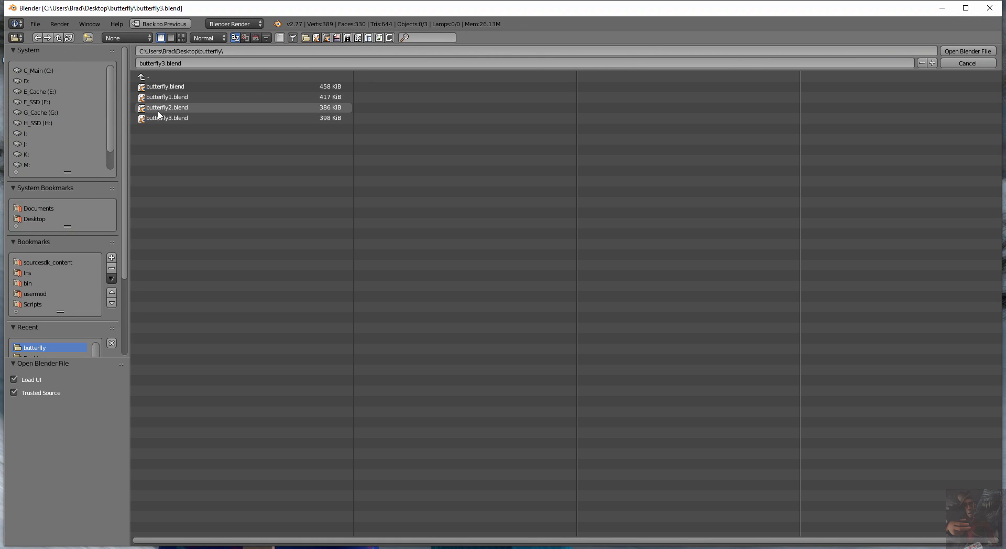
click(162, 89)
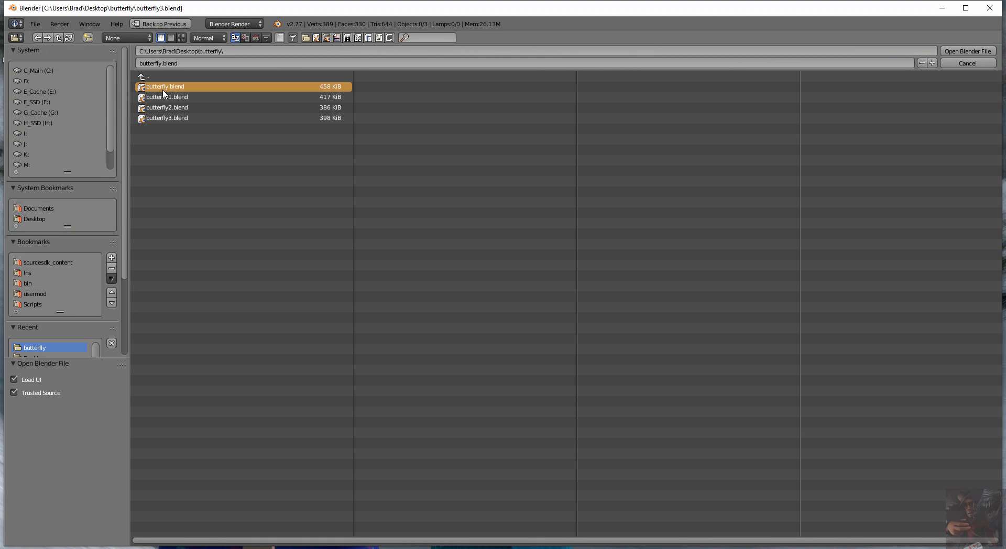
click(969, 52)
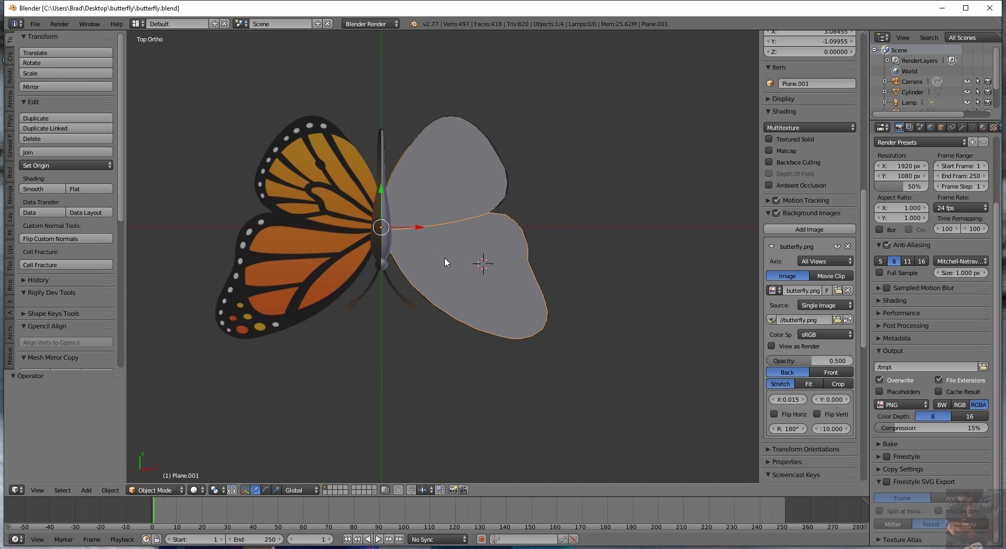
Save the scene with the body and both wings as butterfly4.blend in the butterfly folder
click(35, 24)
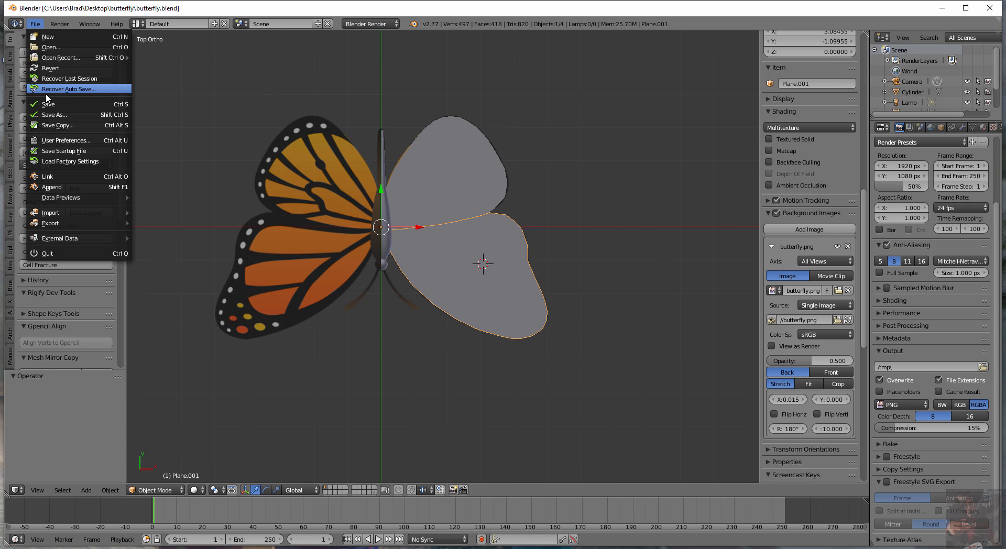
click(74, 115)
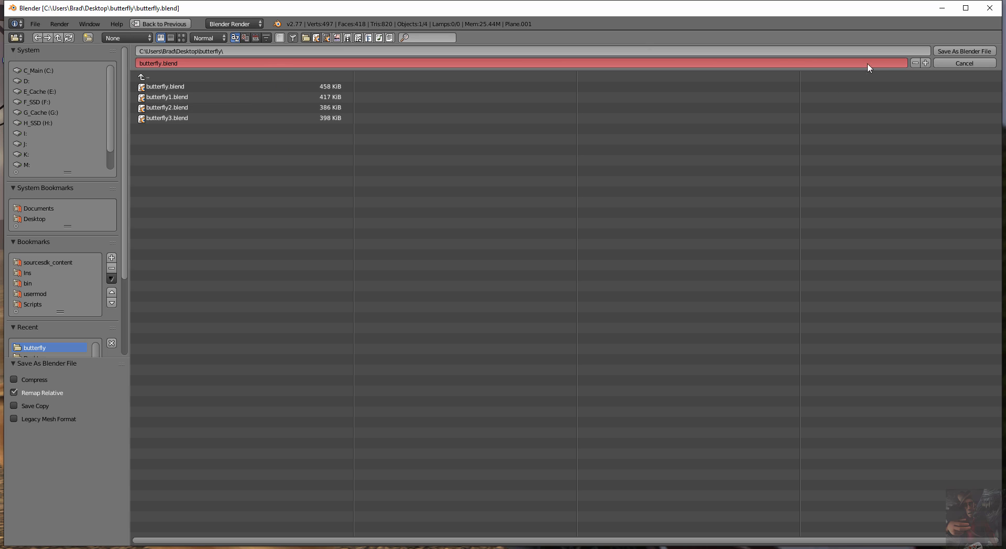
click(925, 63)
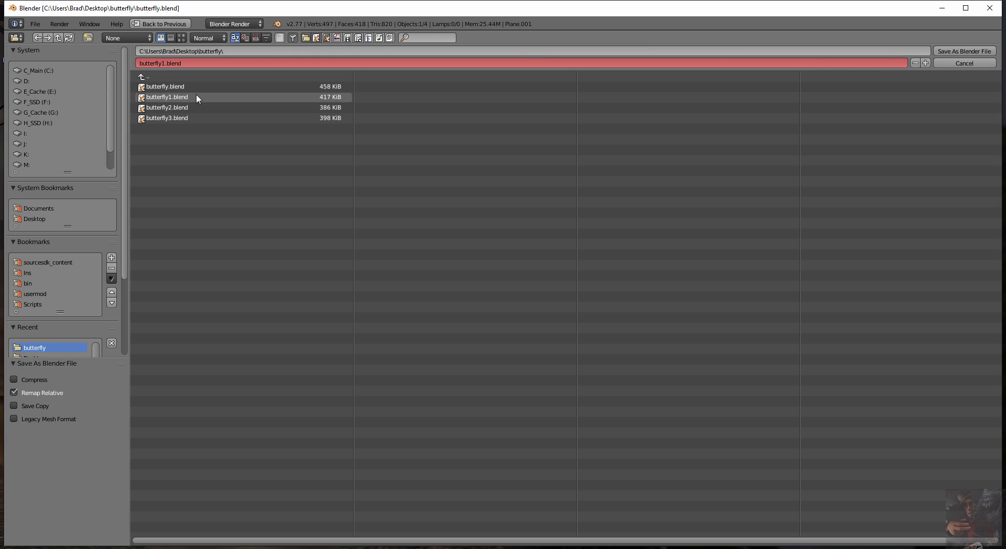
click(926, 62)
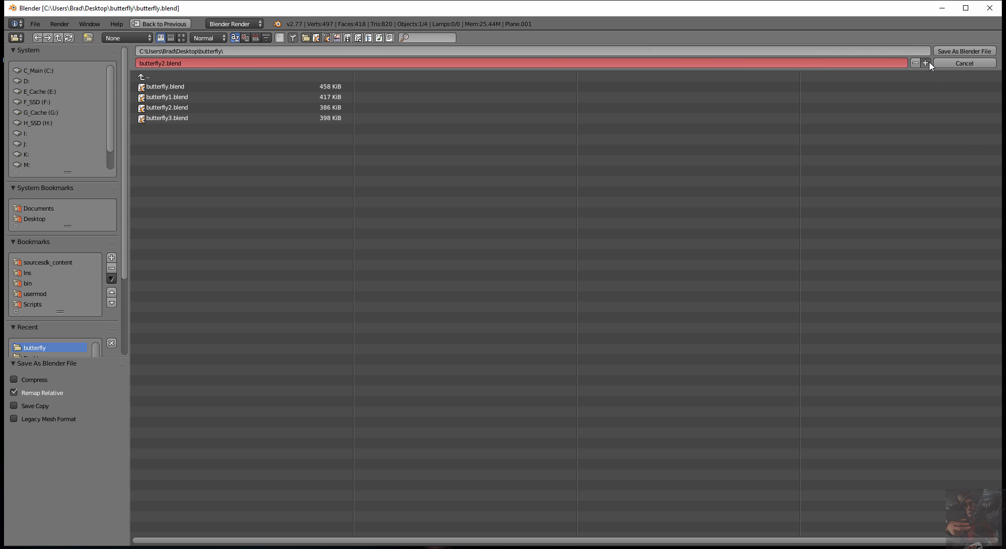
click(925, 63)
click(928, 63)
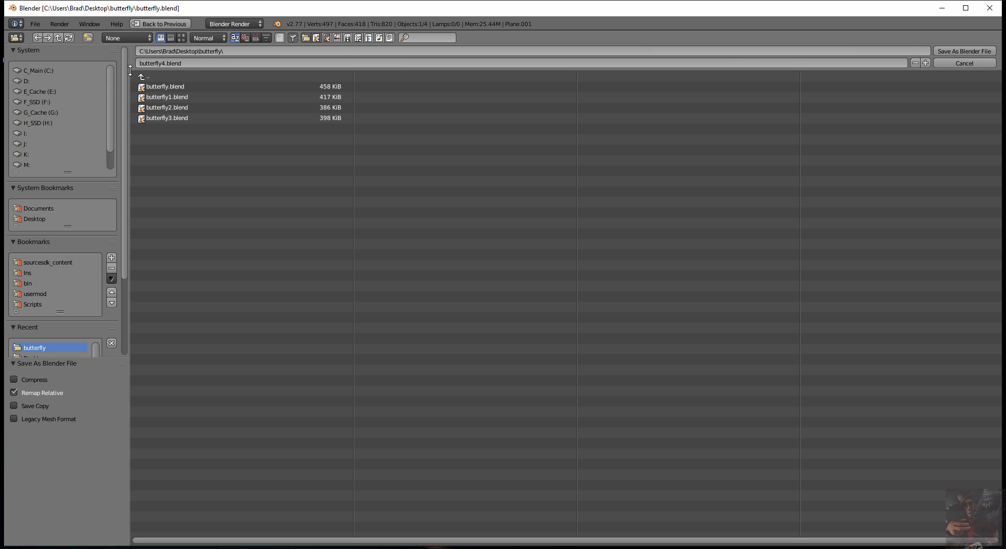
click(989, 52)
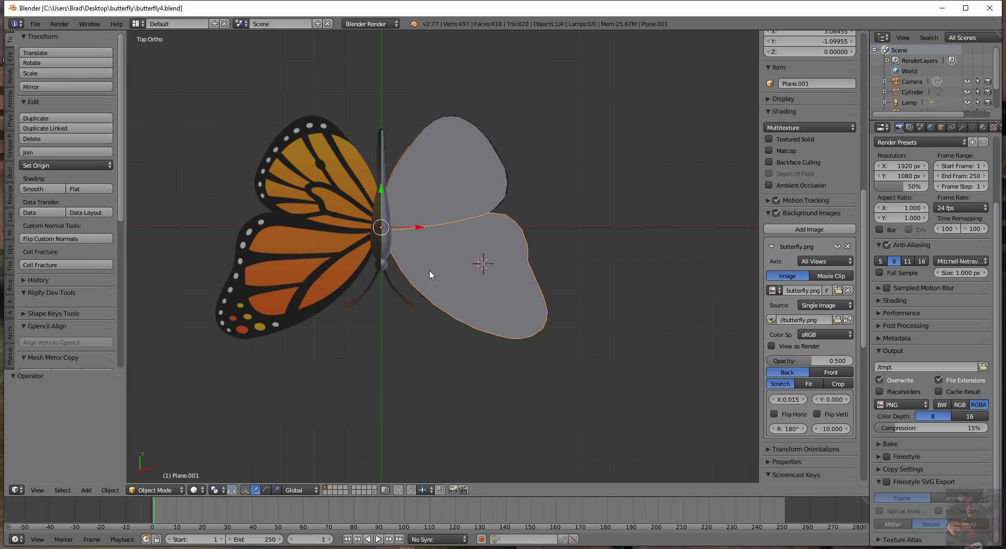
Open butterfly3.blend to review the stage that has only the body and upper wing
scroll(432, 280, up, 4)
scroll(432, 279, down, 2)
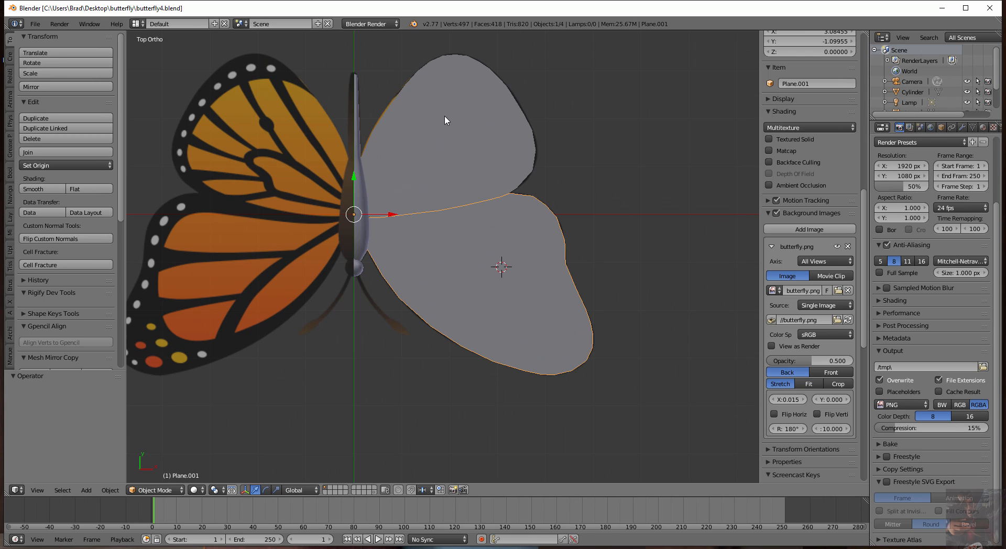
click(35, 25)
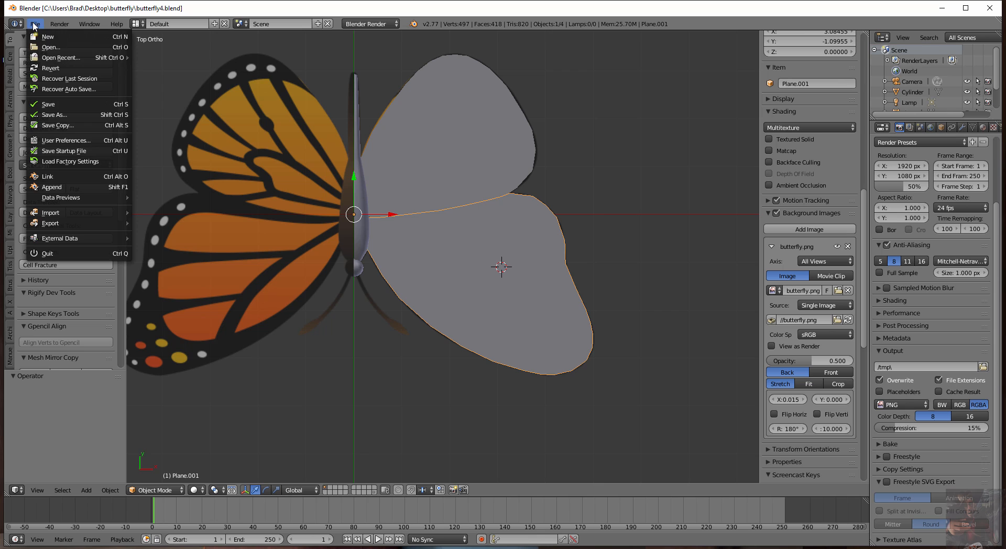
click(51, 48)
click(221, 119)
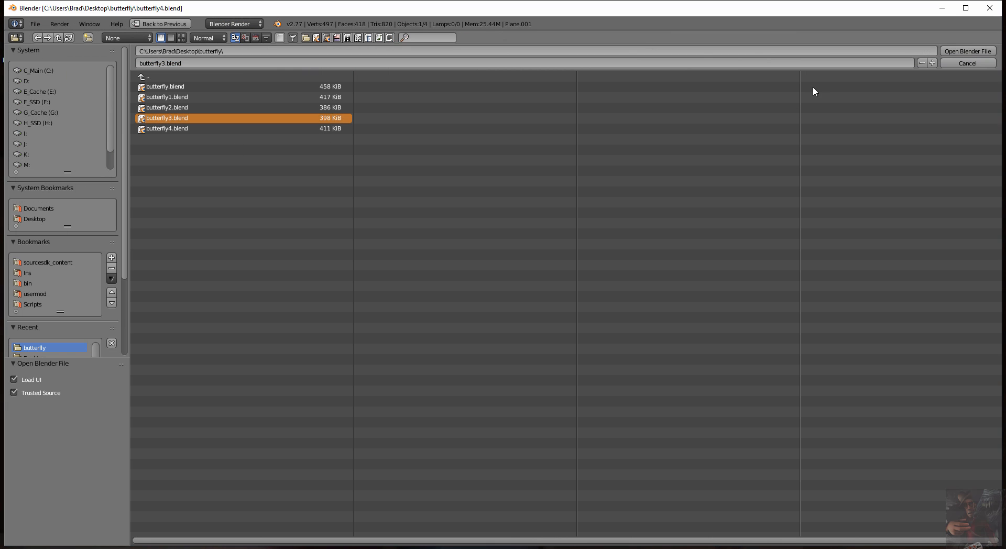
click(968, 51)
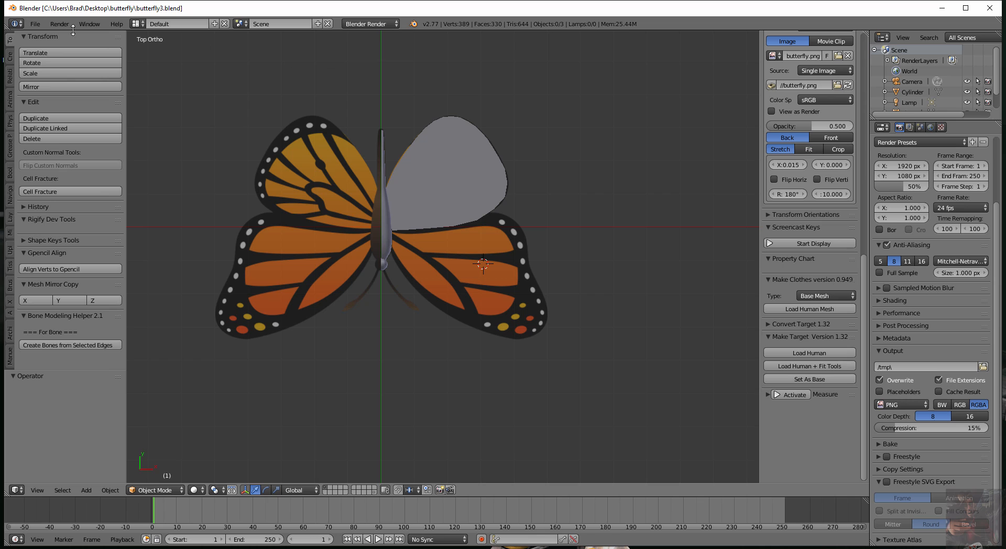
Open butterfly4.blend again to continue from the stage with both wings
click(35, 24)
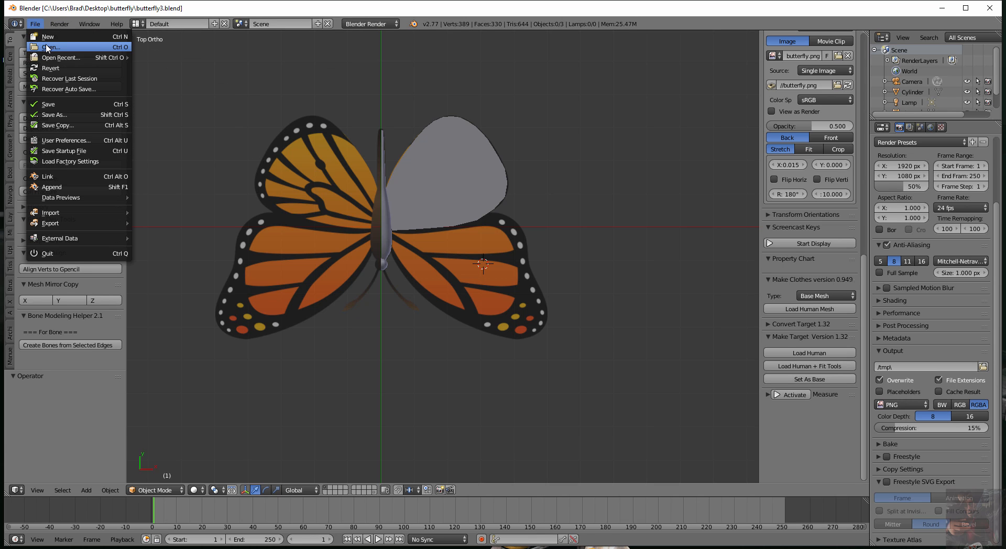
click(47, 47)
click(168, 129)
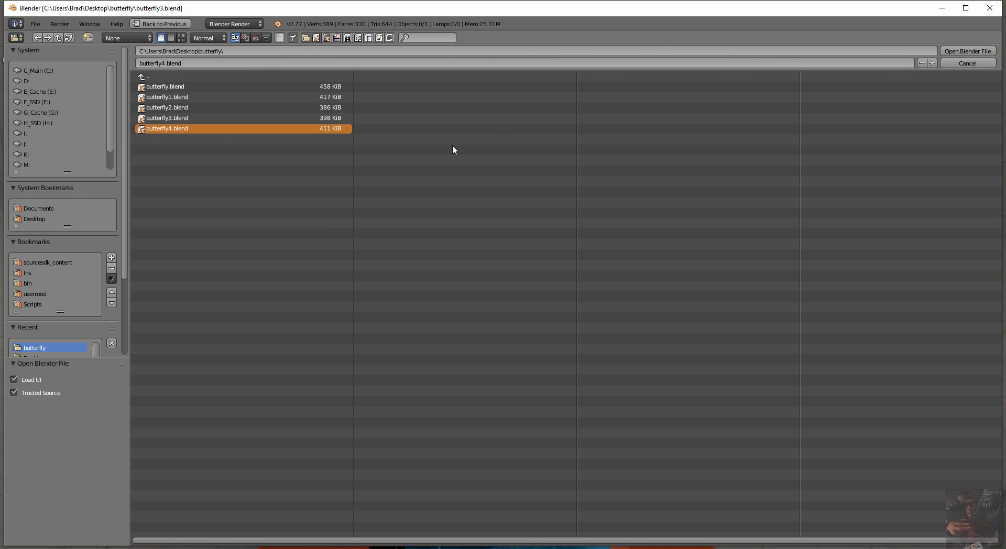
click(960, 53)
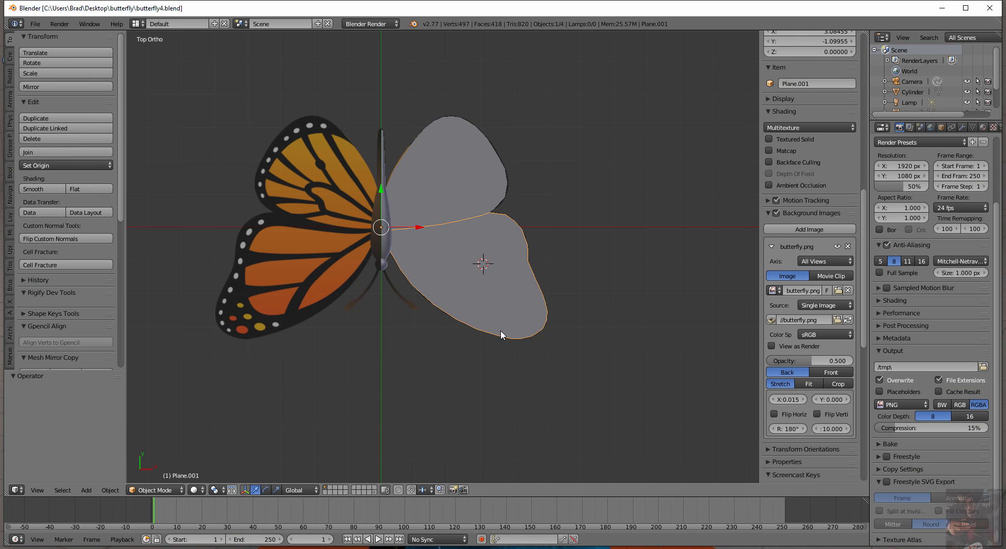
Examine the butterfly's head and antennae in the reference image from the top orthographic view
scroll(501, 335, up, 4)
scroll(520, 273, down, 3)
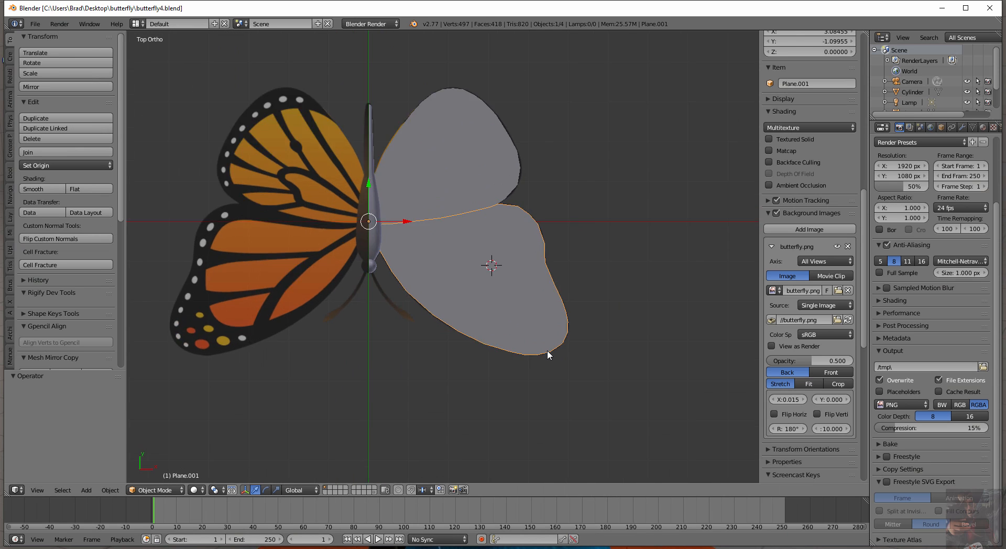
mouse_move(548, 350)
middle_down()
mouse_move(427, 305)
mouse_move(456, 328)
mouse_move(580, 299)
mouse_move(596, 313)
mouse_move(556, 352)
mouse_move(537, 350)
middle_up()
scroll(430, 350, up, 6)
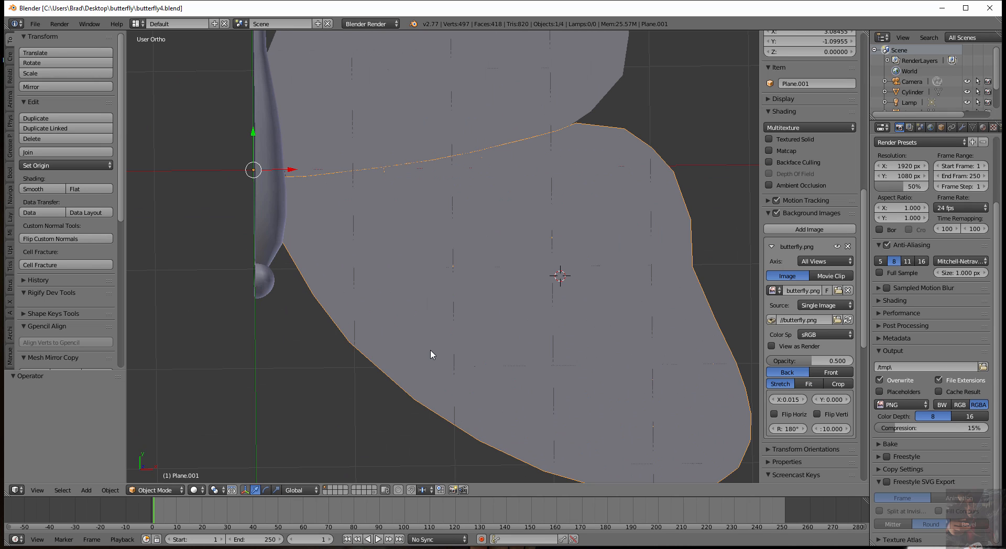
key(KP_7)
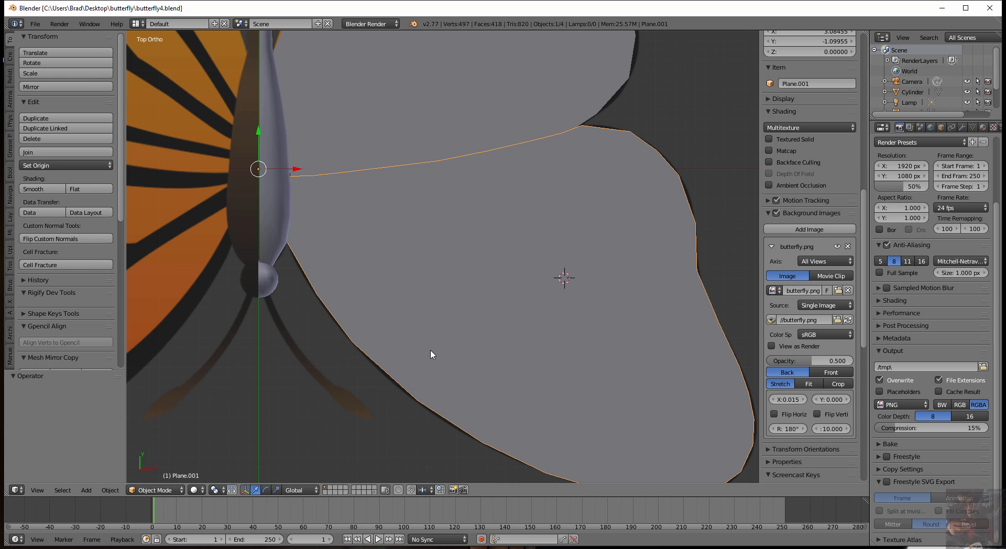
scroll(431, 354, up, 1)
scroll(445, 380, up, 4)
scroll(445, 380, down, 4)
shift+middle_drag(265, 433, 350, 332)
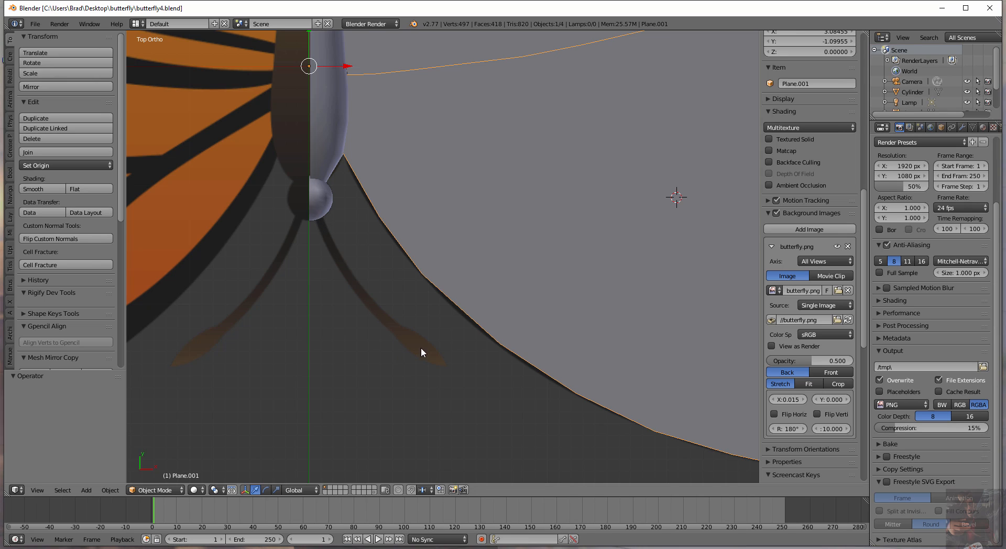
scroll(452, 344, down, 1)
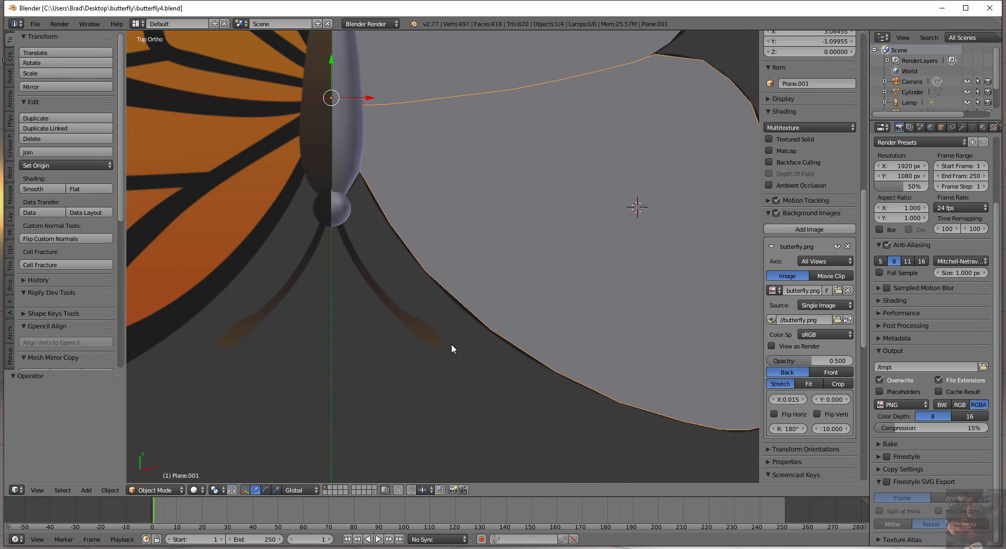
scroll(452, 344, up, 2)
scroll(452, 344, up, 1)
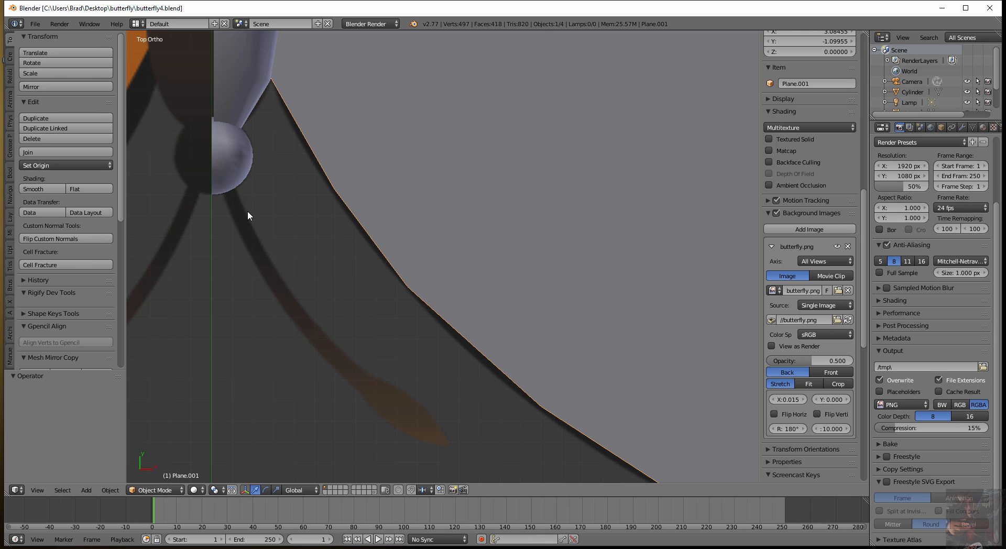
shift+middle_drag(284, 209, 382, 187)
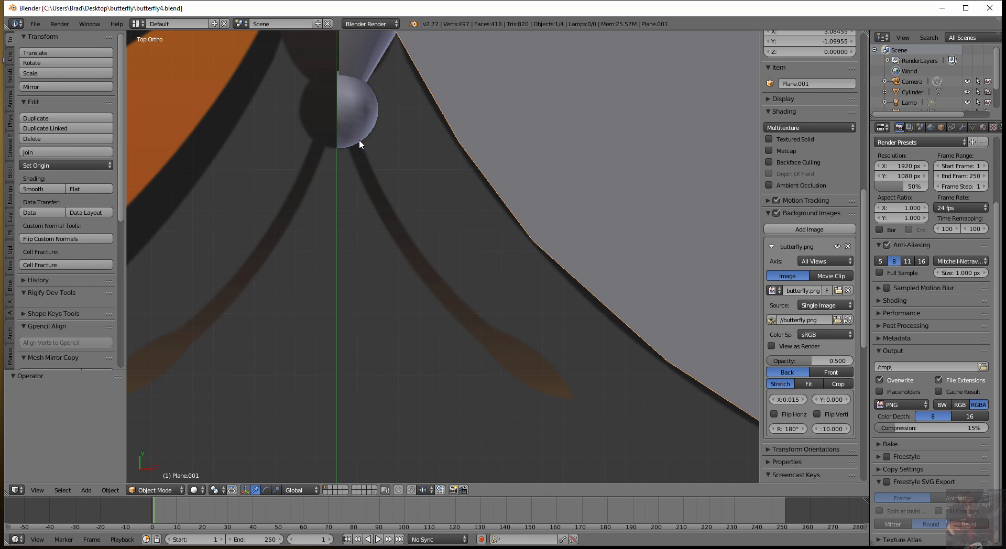
scroll(429, 241, down, 10)
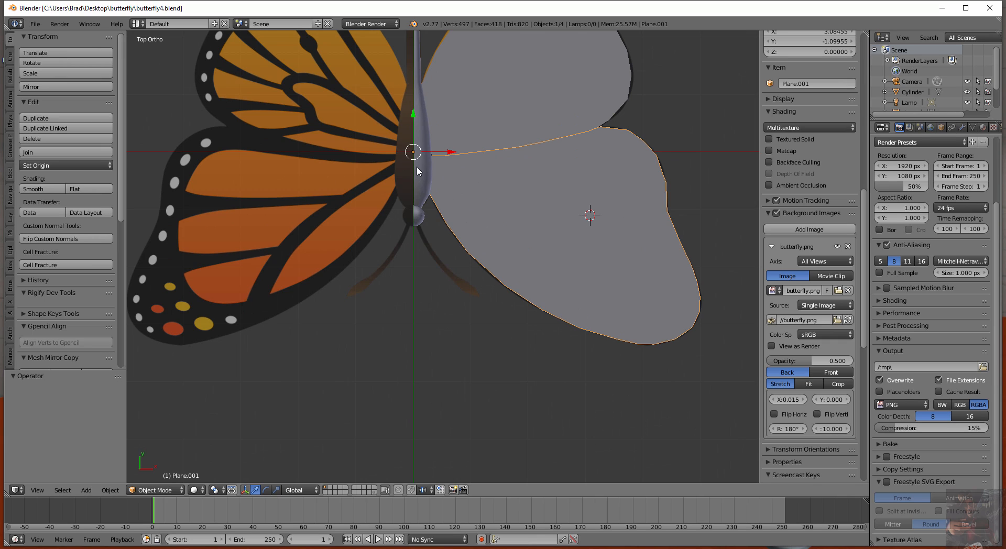
Snap the 3D cursor to the scene center and add a Bezier curve there
key(shift+s)
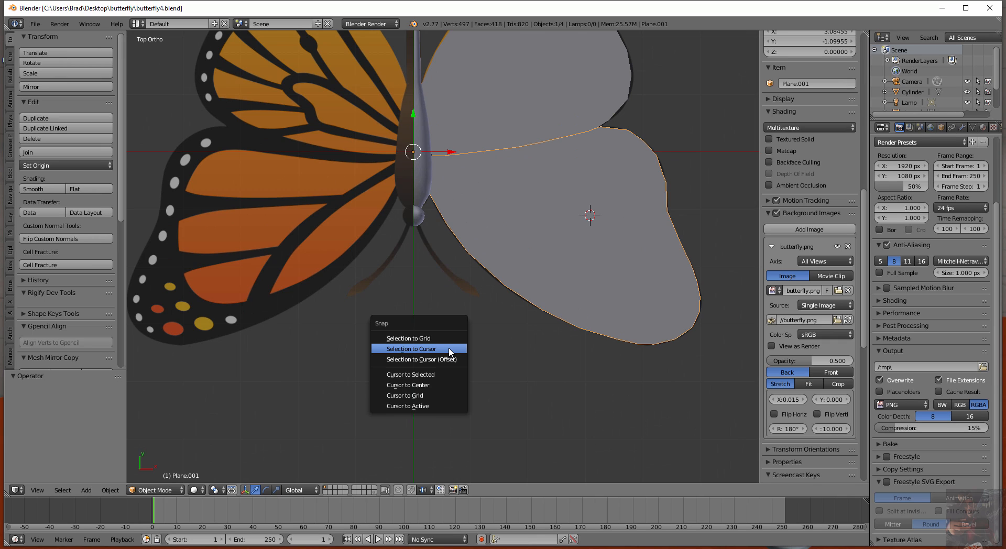
click(448, 385)
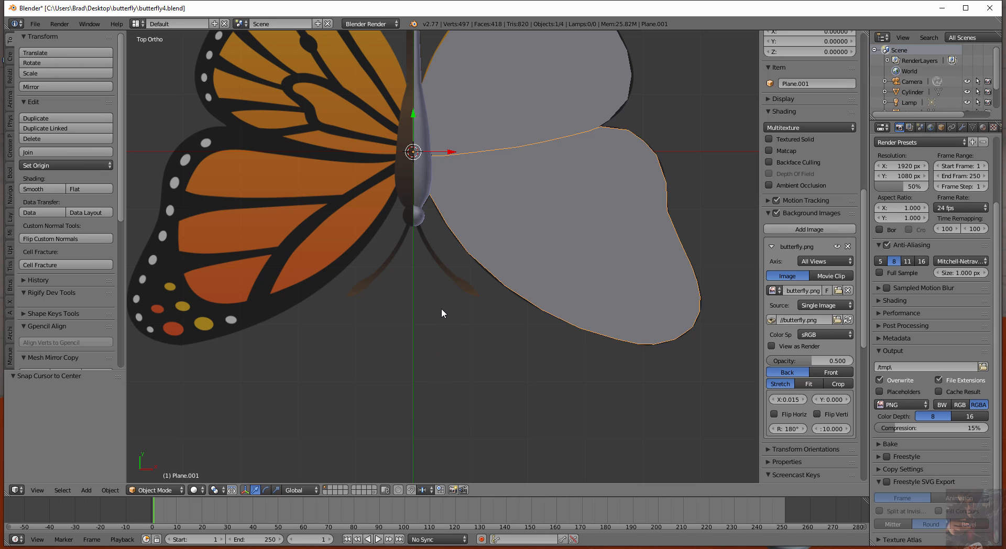
key(shift+a)
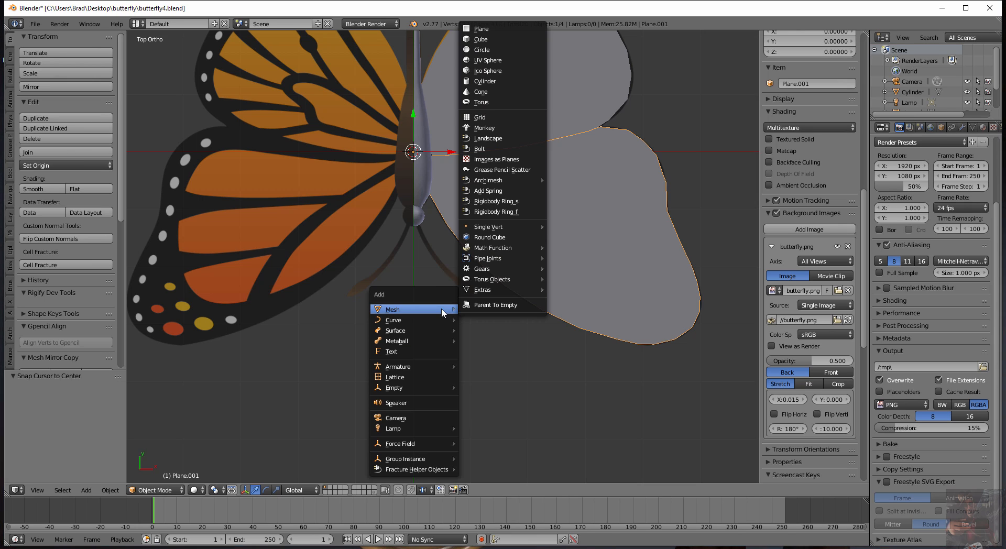
mouse_move(437, 324)
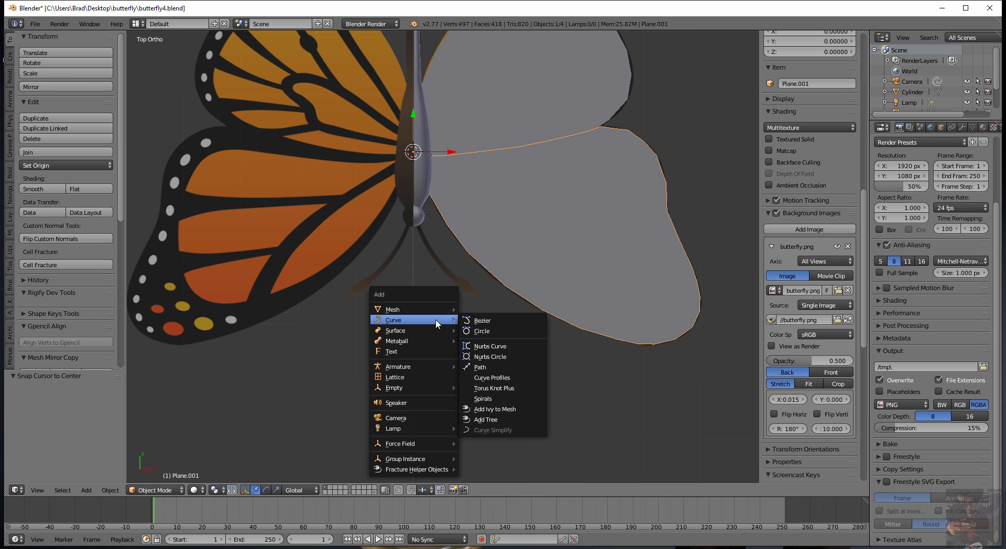
click(485, 320)
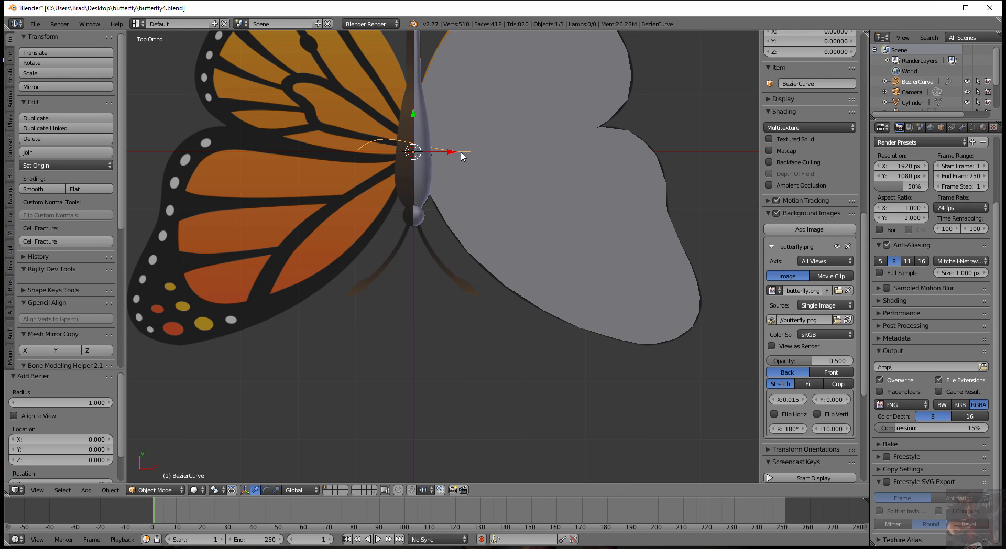
Enter Edit Mode on the Bezier curve and move its right control point along Y, down level with the right antenna's tip
key(Tab)
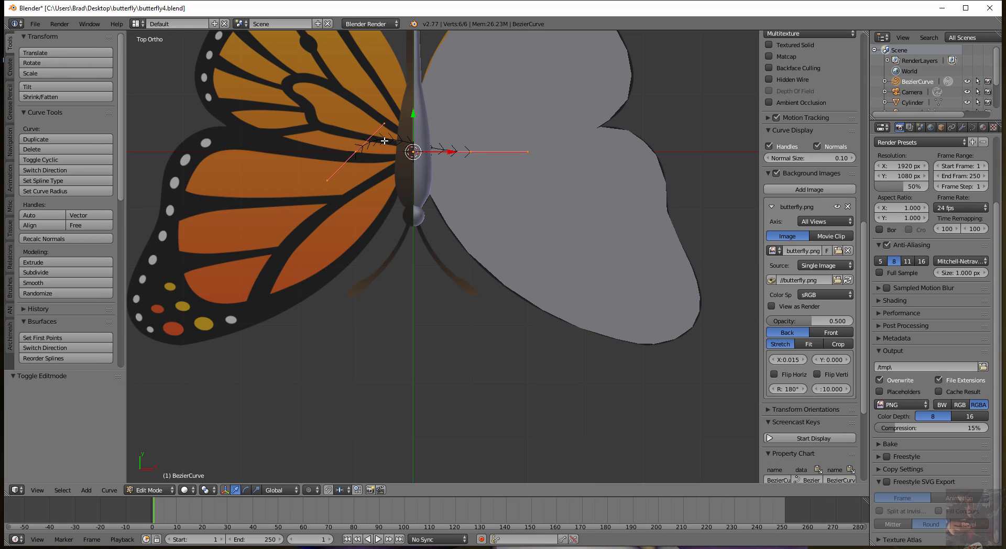
right_click(471, 152)
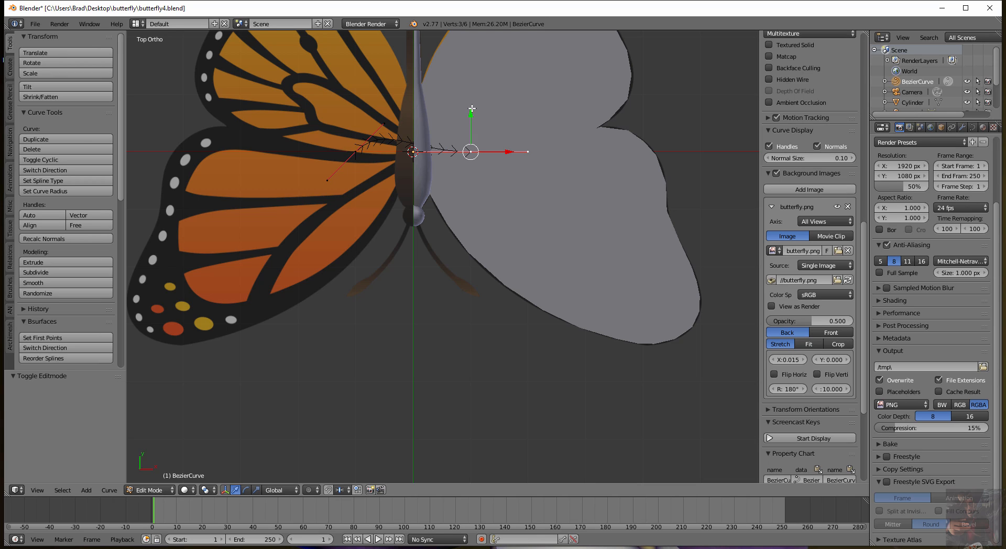
drag(470, 111, 470, 56)
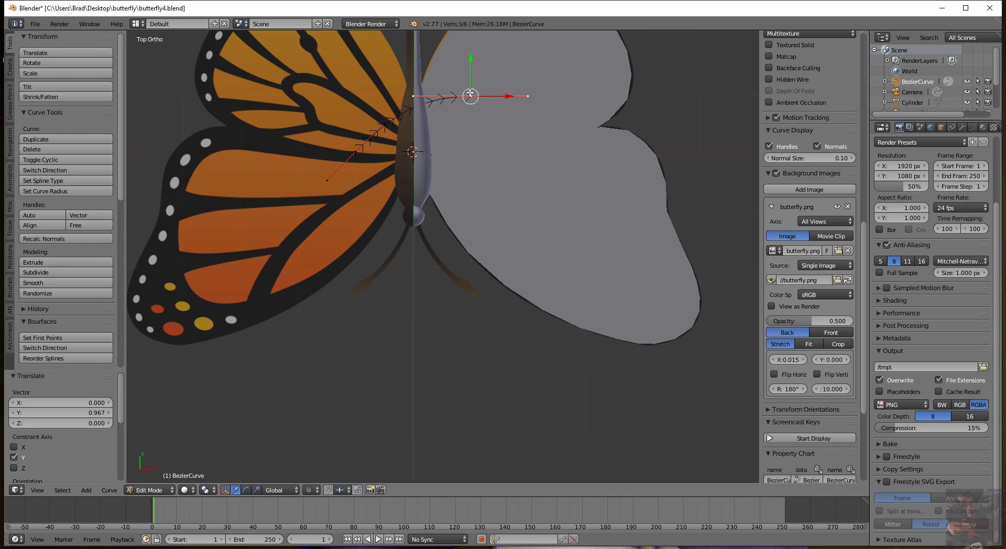
click(466, 80)
mouse_move(472, 56)
mouse_down()
mouse_move(484, 209)
mouse_move(471, 41)
mouse_up()
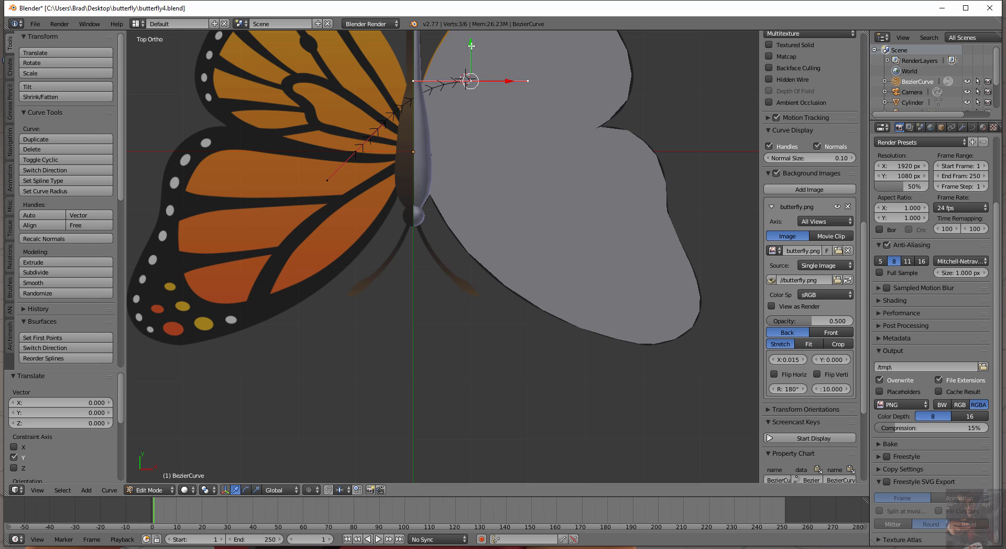
drag(472, 45, 475, 246)
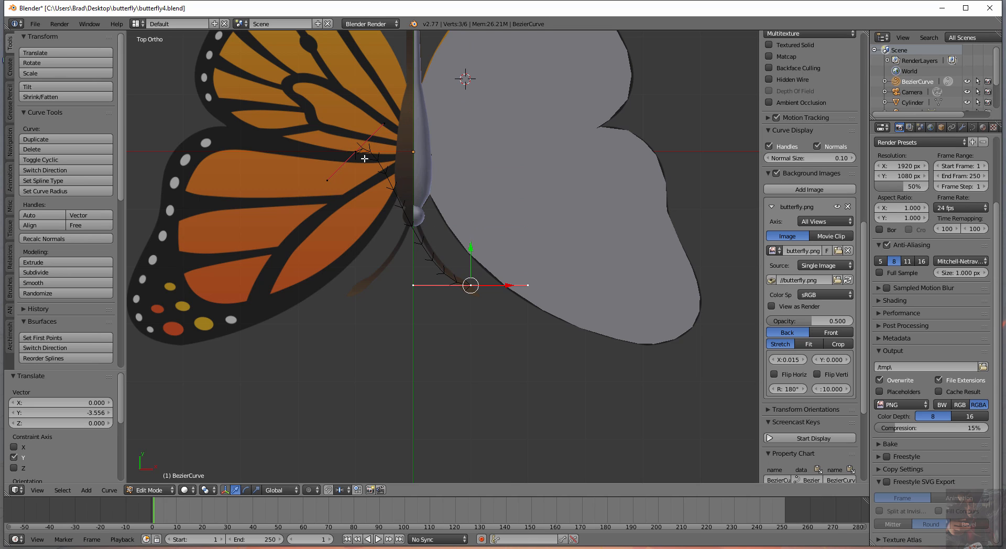
Angle the tip control point's handle by moving its outer end down along Y, so the curve's end slopes along the right antenna
right_click(529, 286)
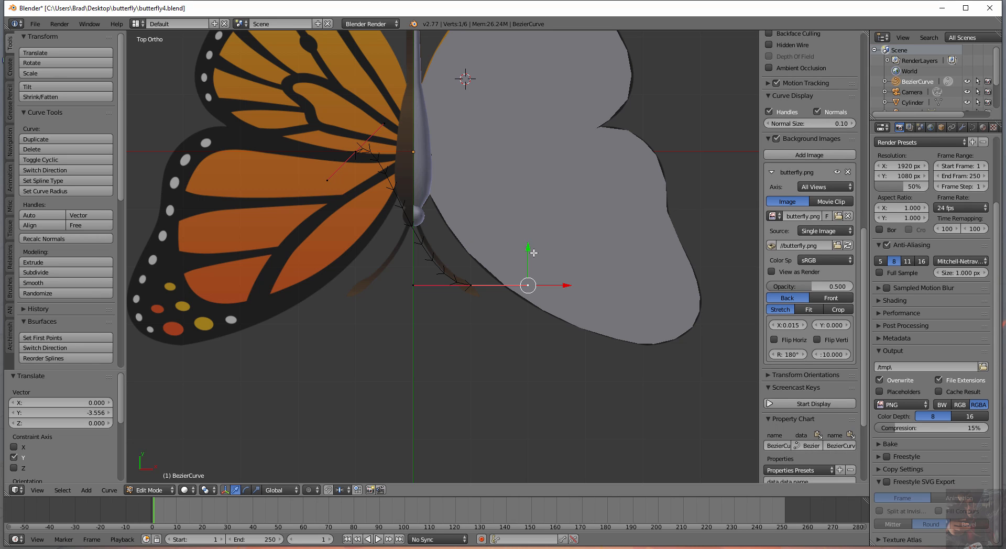
drag(528, 245, 471, 252)
right_click(473, 281)
right_click(526, 301)
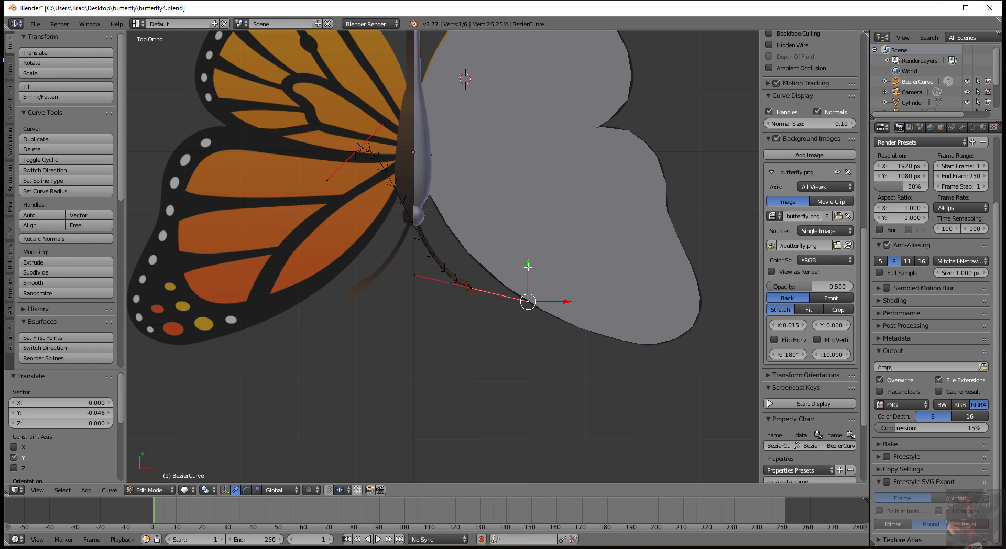
drag(527, 265, 528, 274)
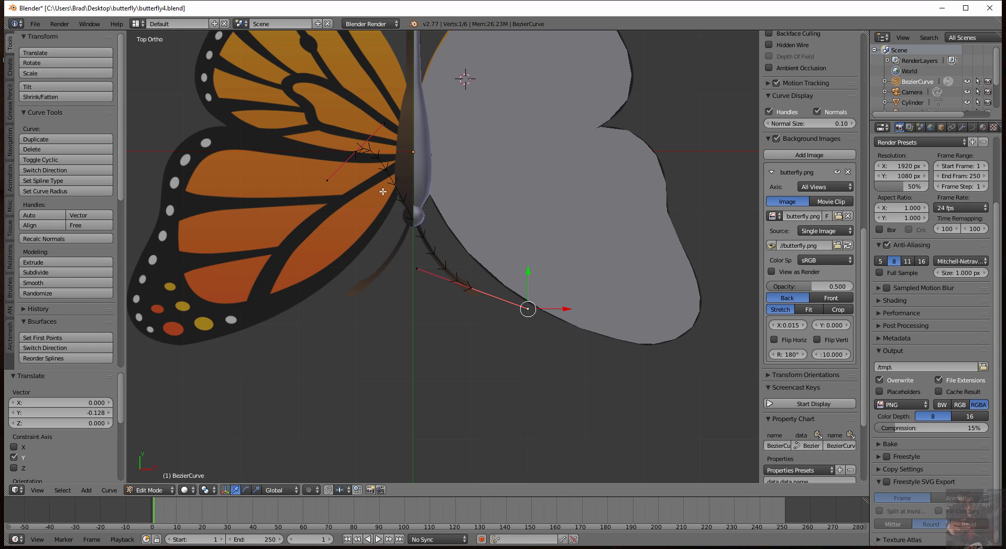
Move the upper end of the curve's starting point handle down along Y so the curve leaves that point toward the head
right_click(355, 151)
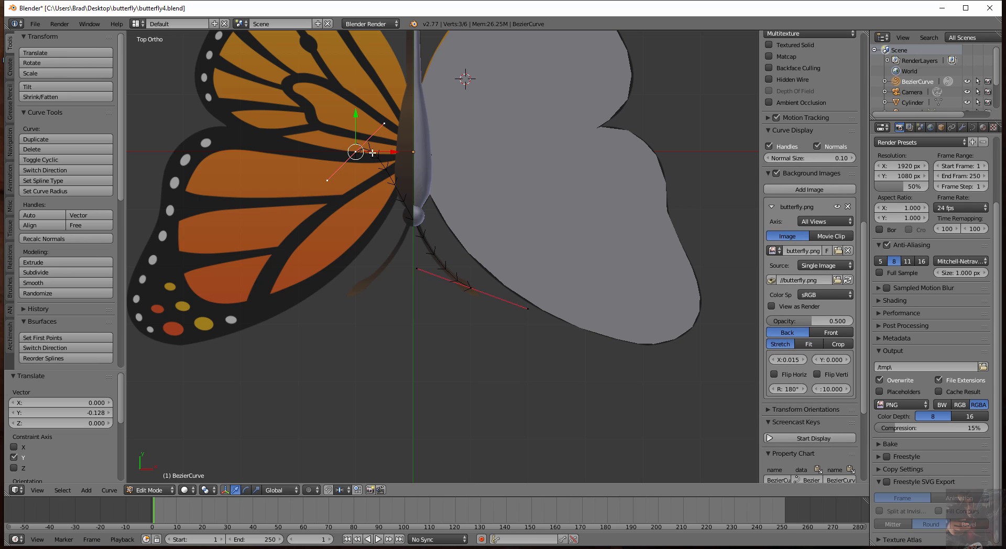
right_click(384, 121)
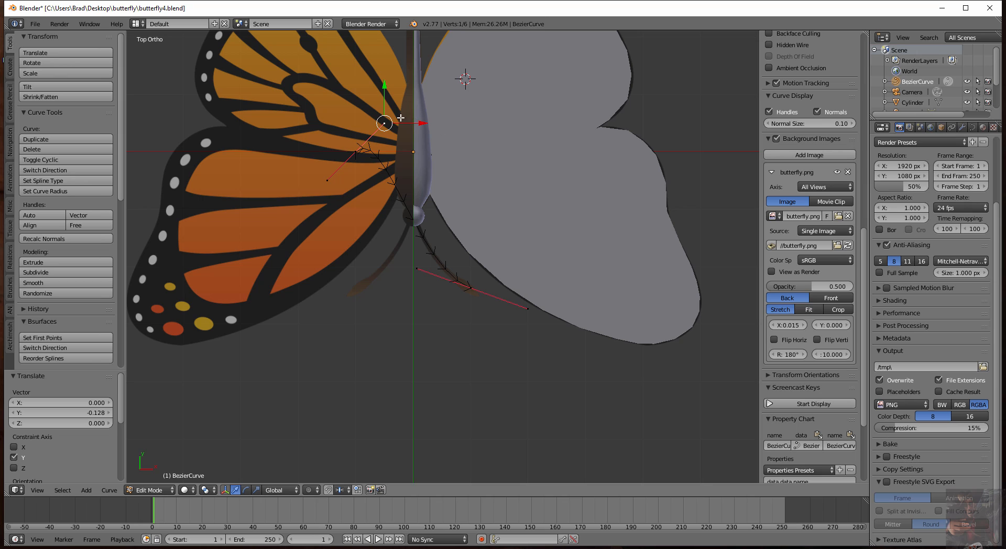
drag(384, 85, 391, 168)
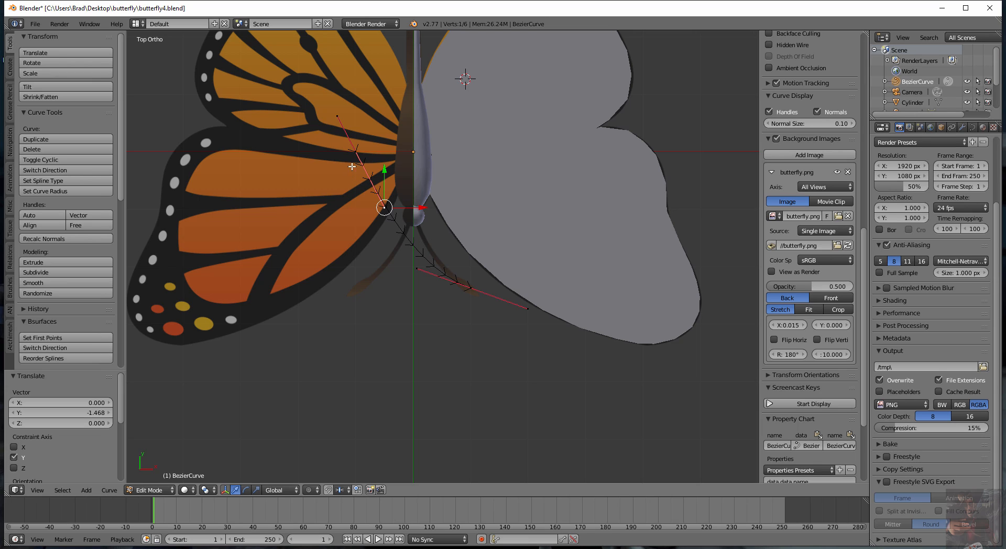
Move the curve's starting control point along Y and X to the right antenna's root at the edge of the head
right_click(355, 150)
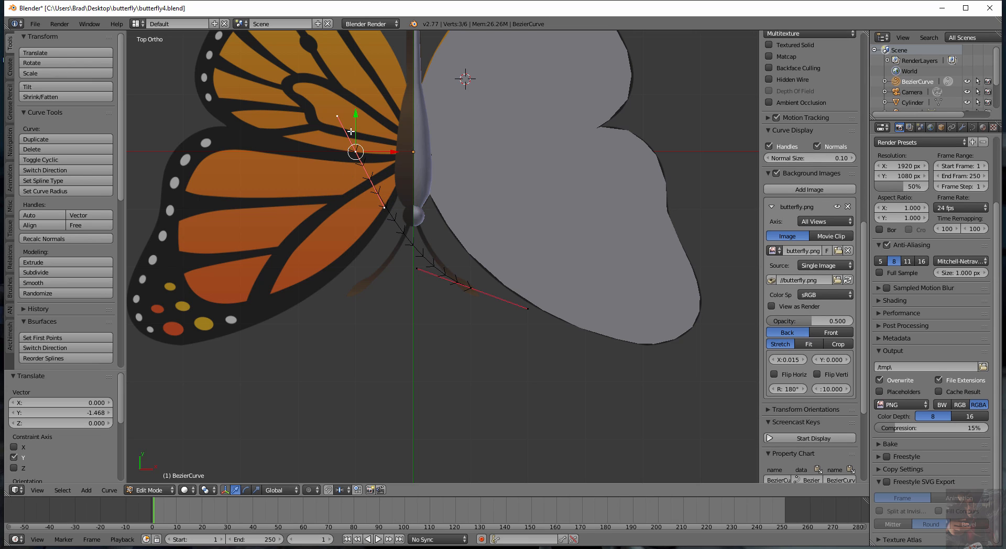
drag(355, 114, 357, 168)
drag(391, 206, 413, 189)
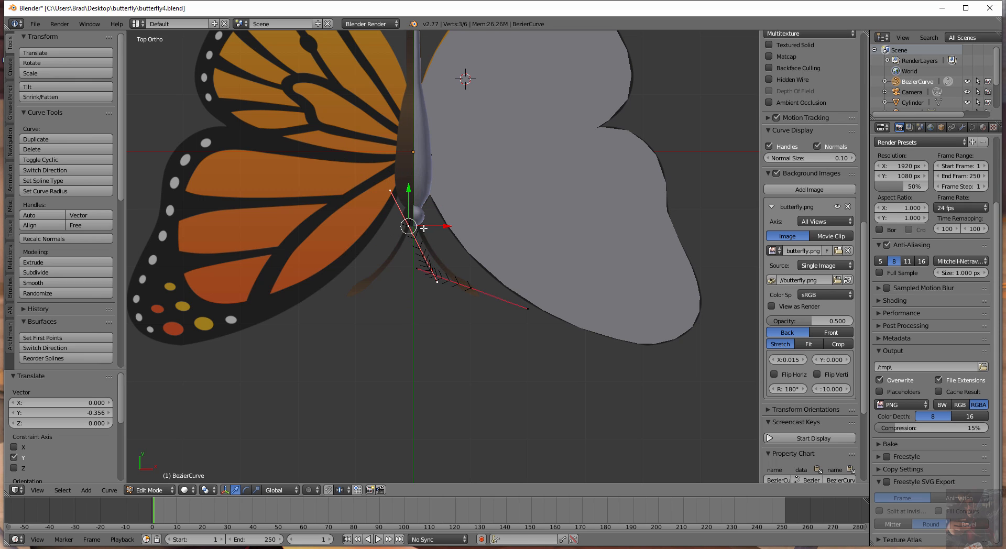
drag(445, 227, 457, 223)
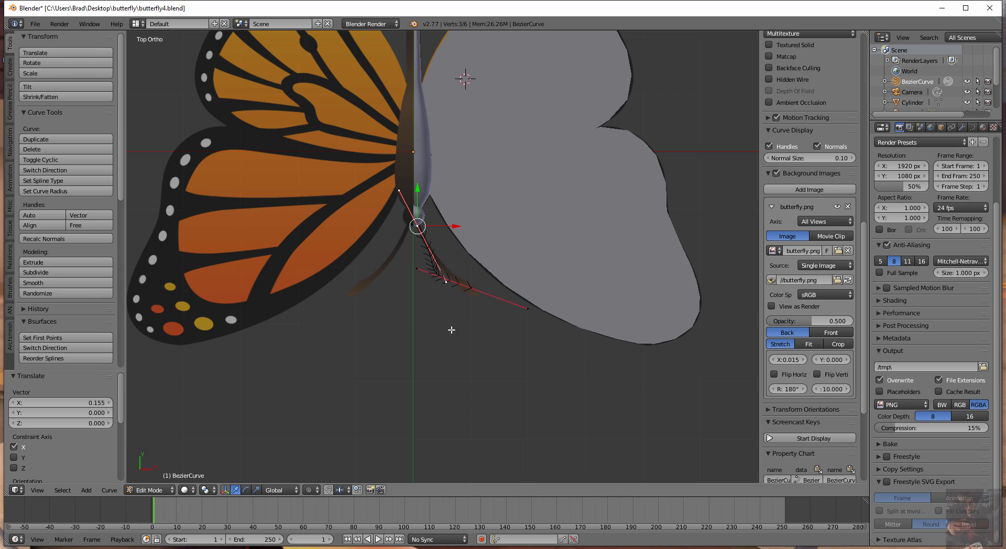
scroll(452, 330, up, 6)
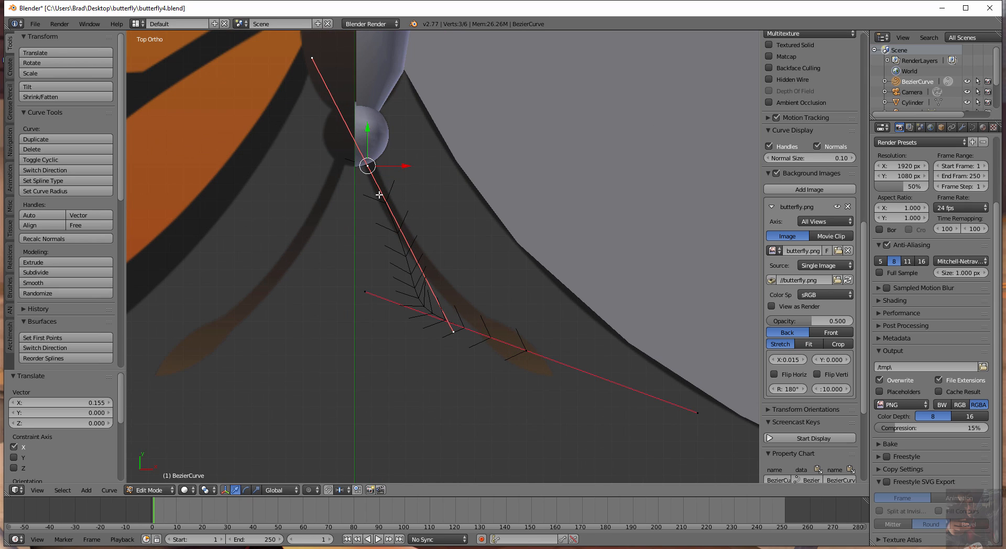
drag(368, 132, 368, 125)
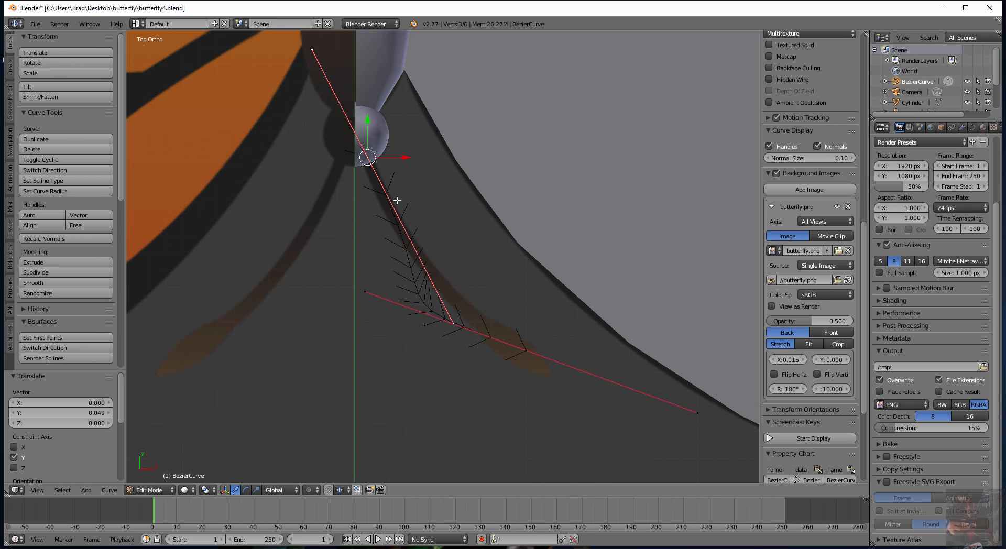
Shorten both handles of the root control point, keeping them aligned with the direction in which the antenna leaves the head
right_click(454, 324)
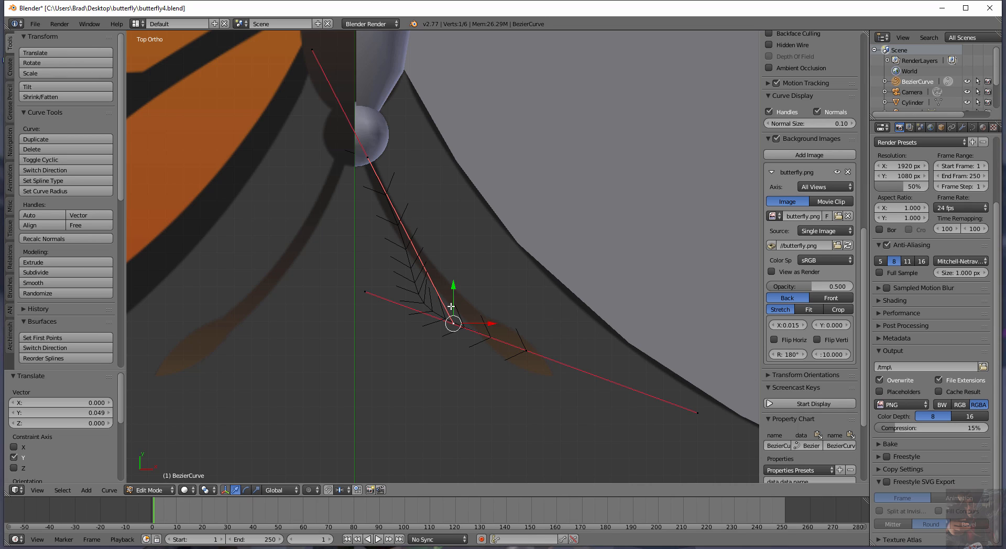
key(g)
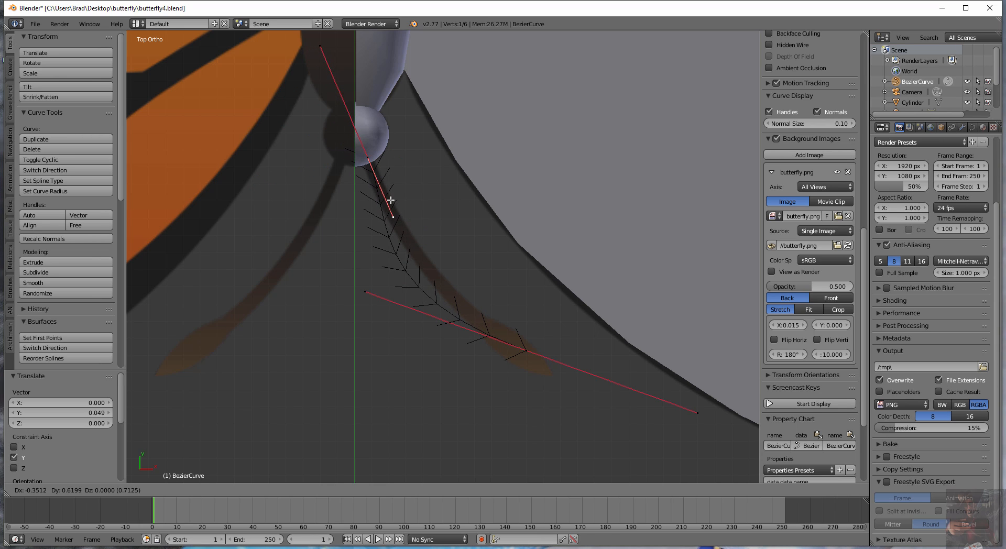
click(390, 201)
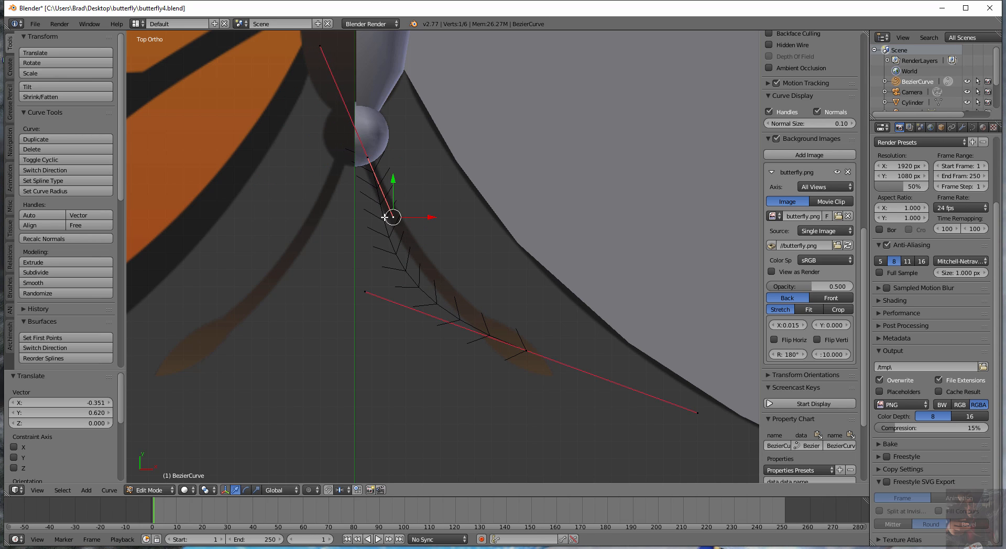
right_click(317, 46)
scroll(344, 114, down, 2)
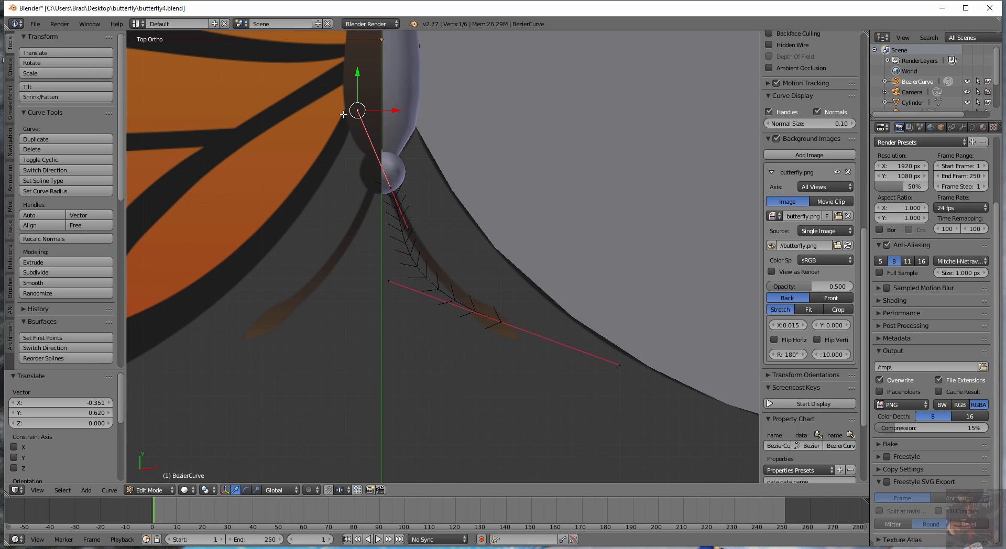
key(g)
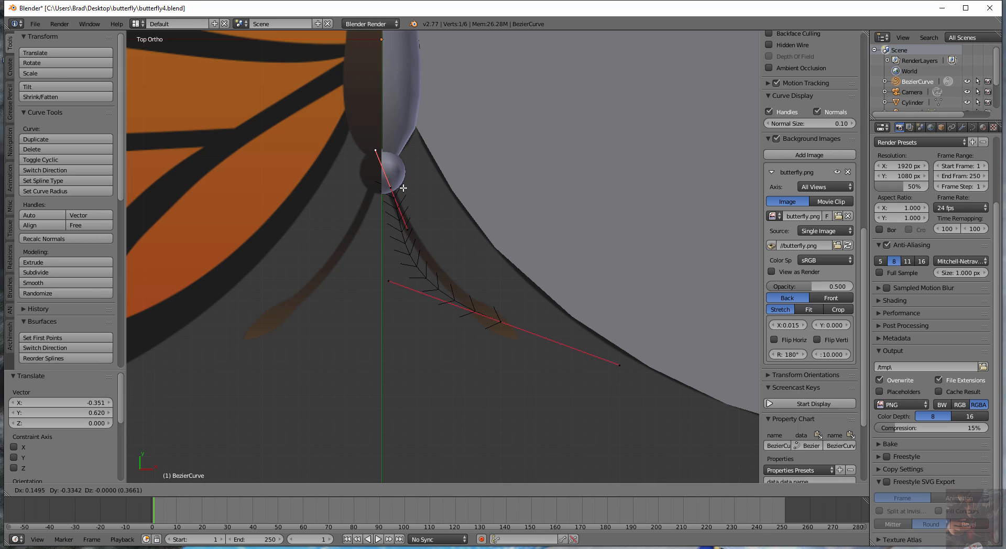
click(412, 218)
Reposition the tip control point's inner handle and pull its outer handle in near the antenna's end, fitting the curve to the antenna's bend
right_click(389, 281)
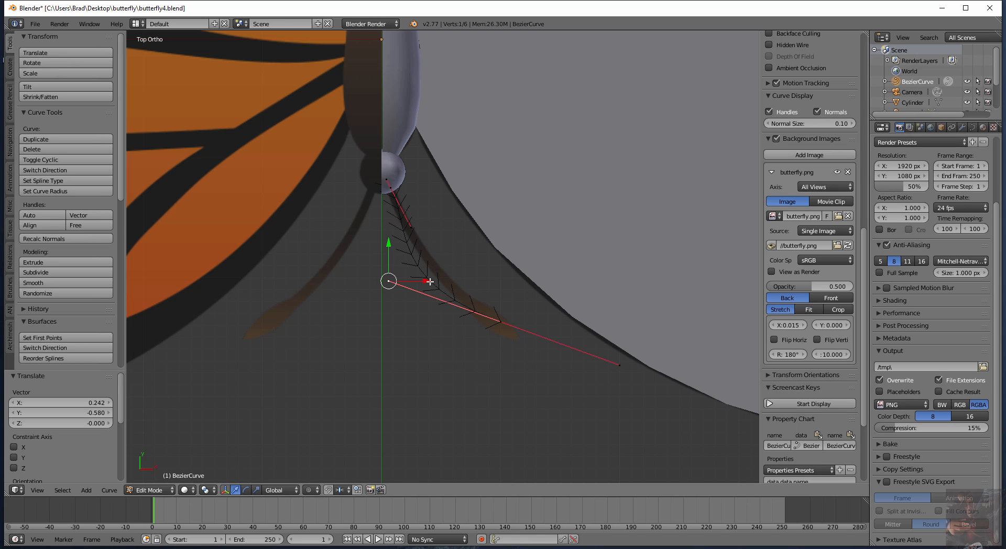
key(g)
key(x)
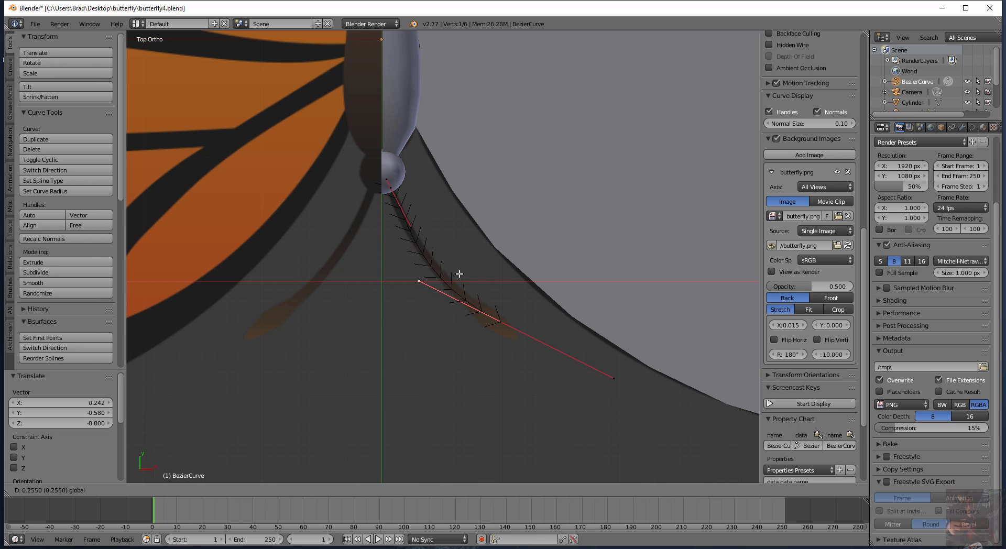
click(463, 274)
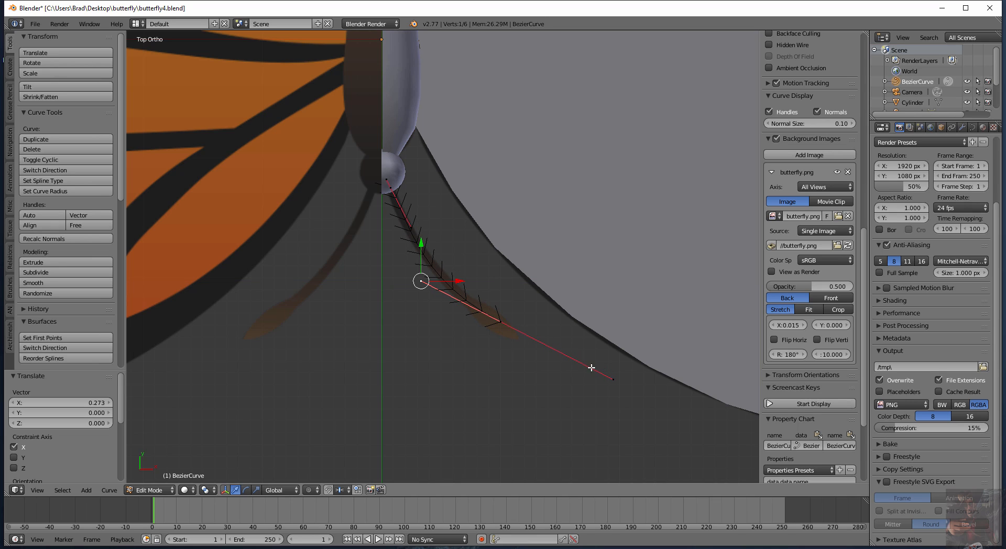
right_click(616, 379)
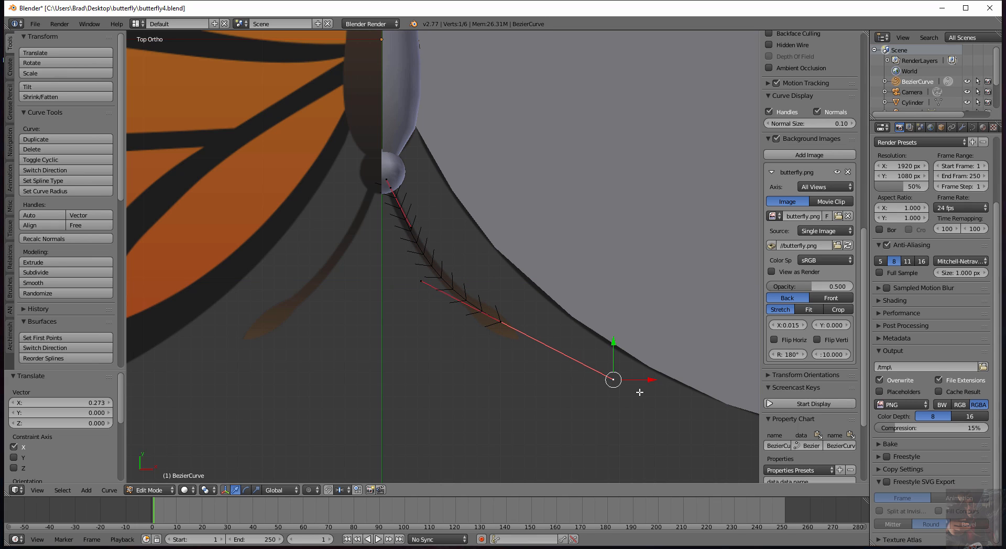
key(g)
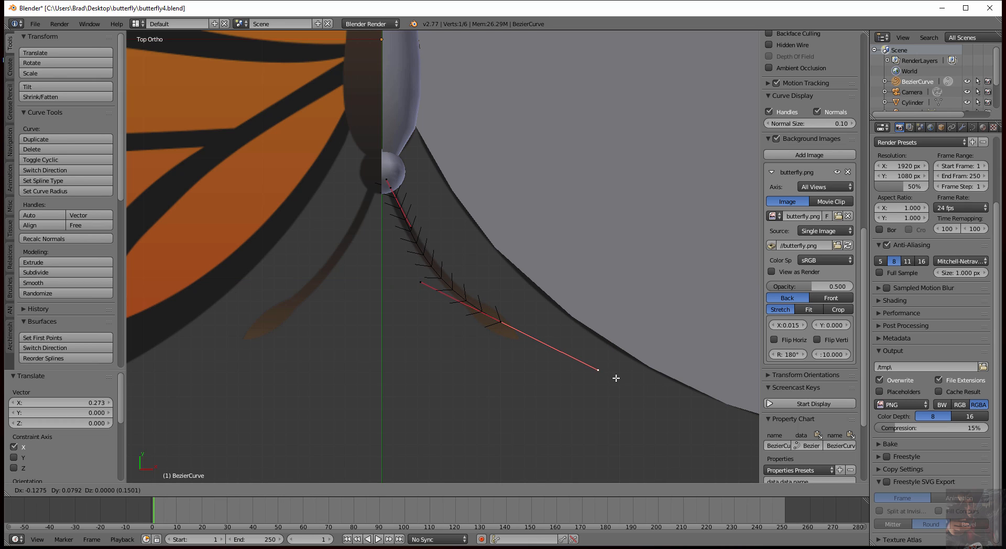
click(550, 349)
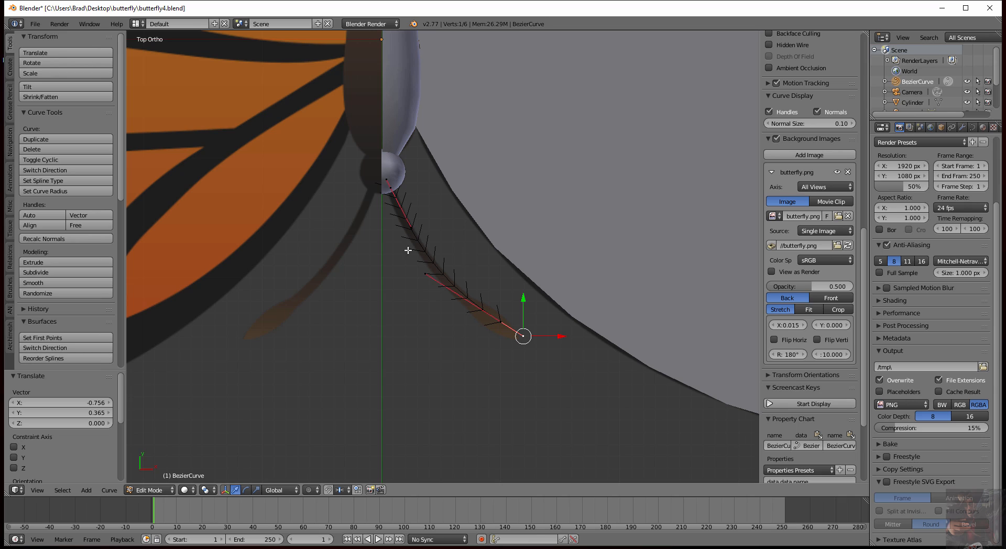
right_click(425, 274)
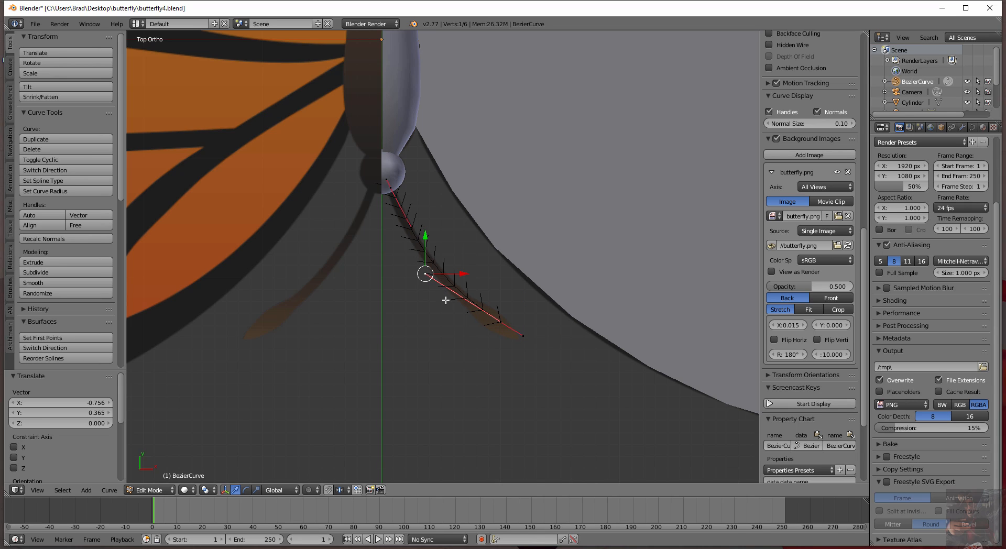
key(g)
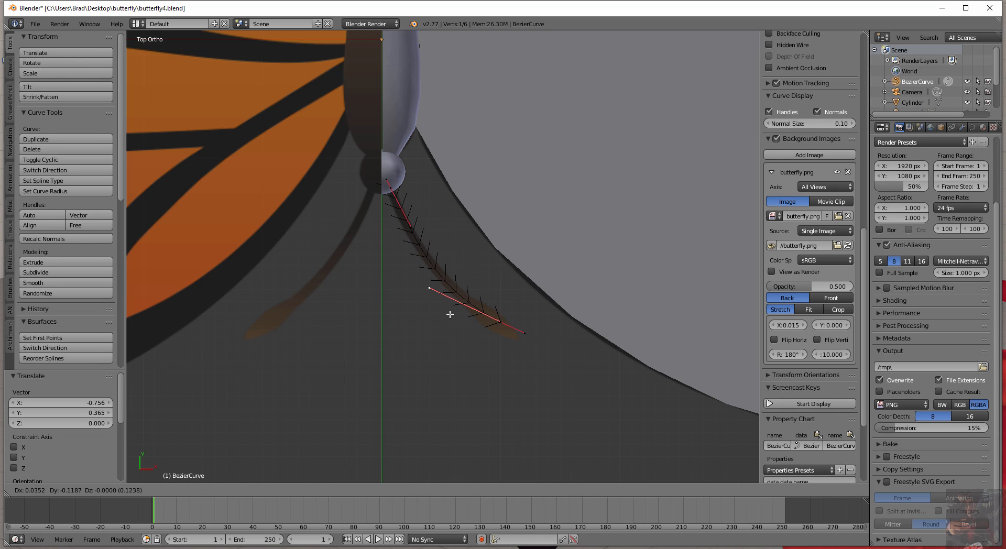
click(449, 314)
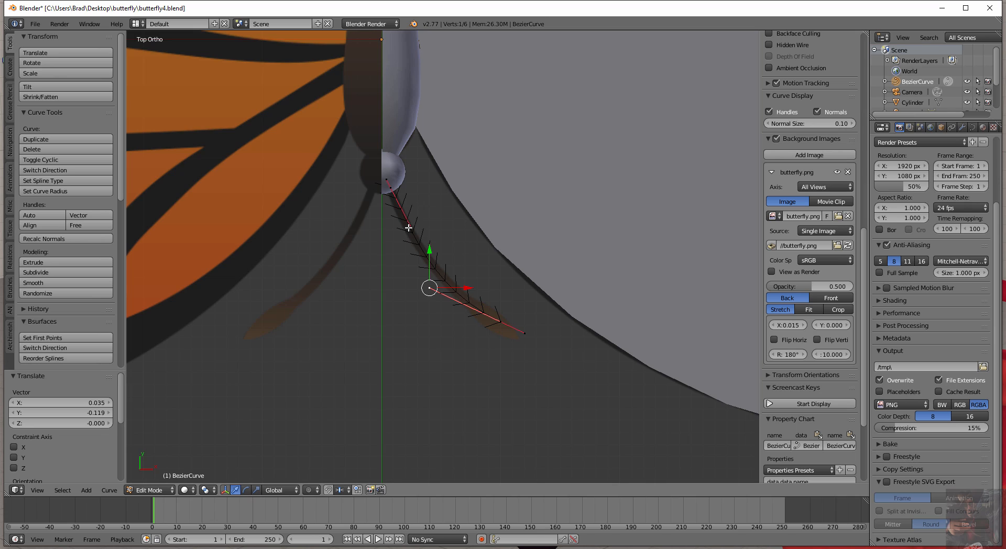
Shift the root control point's lower handle about -0.023 along X to follow the upper part of the antenna
scroll(408, 228, up, 4)
right_click(377, 196)
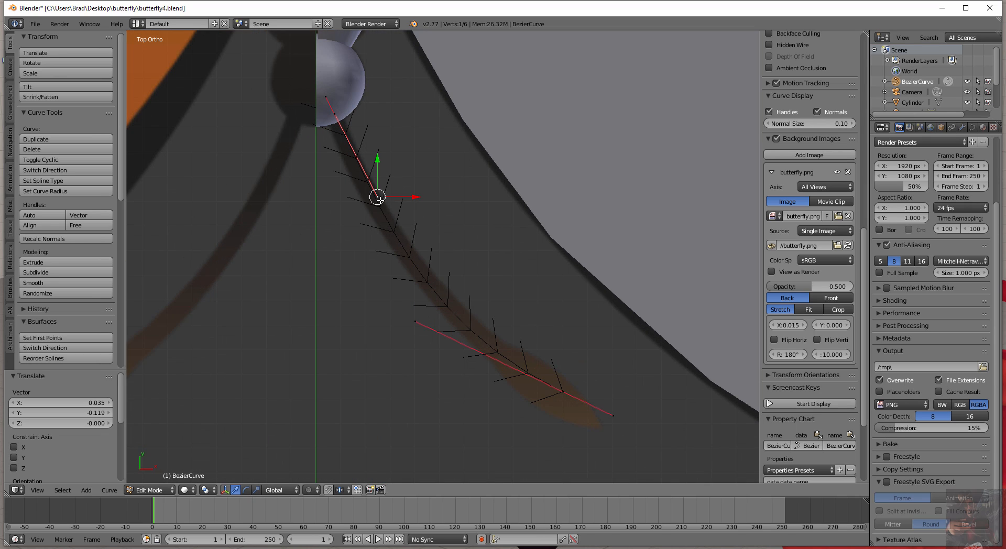
drag(416, 198, 414, 202)
click(412, 202)
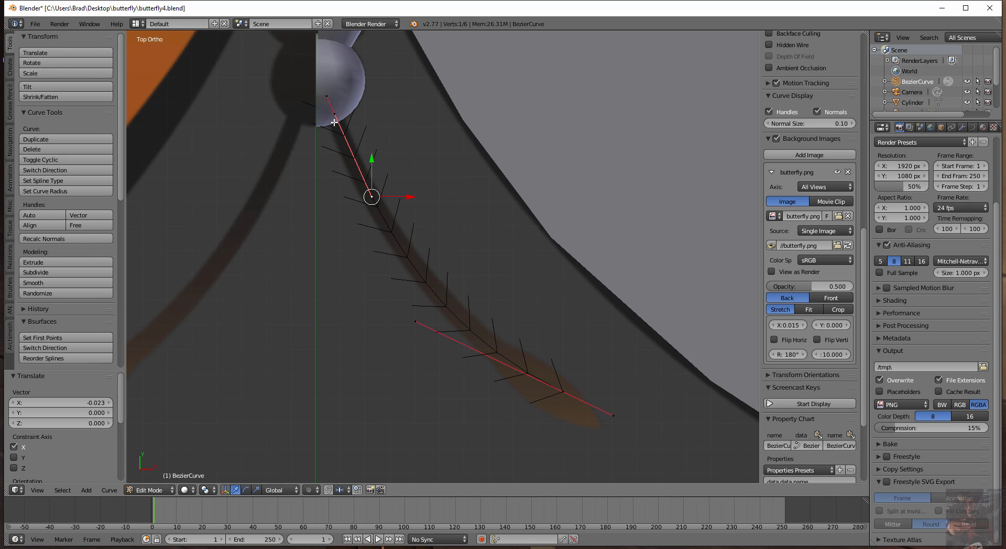
Nudge the tip control point about -0.008 along Y and move its inner handle slightly toward the antenna's centerline
right_click(561, 391)
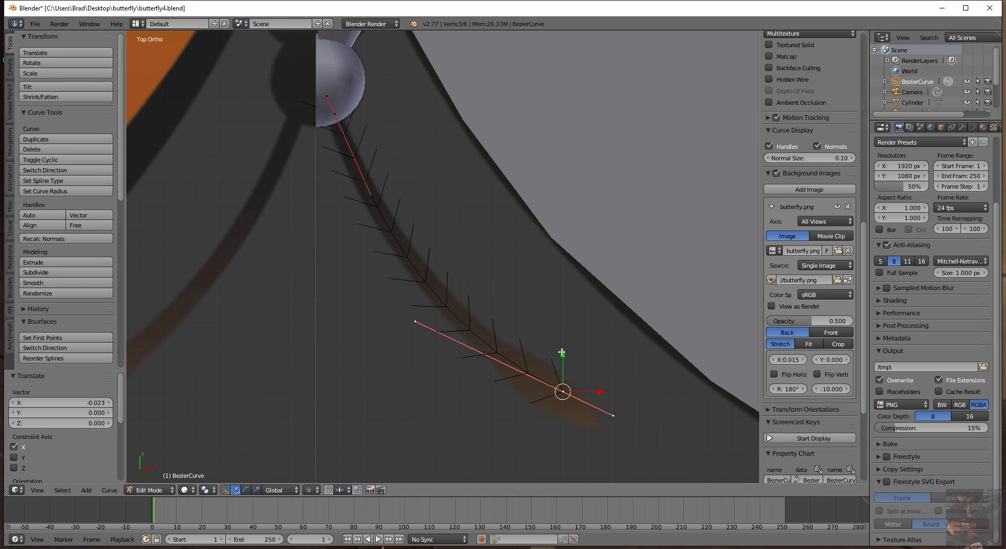
drag(562, 354, 561, 352)
right_click(417, 323)
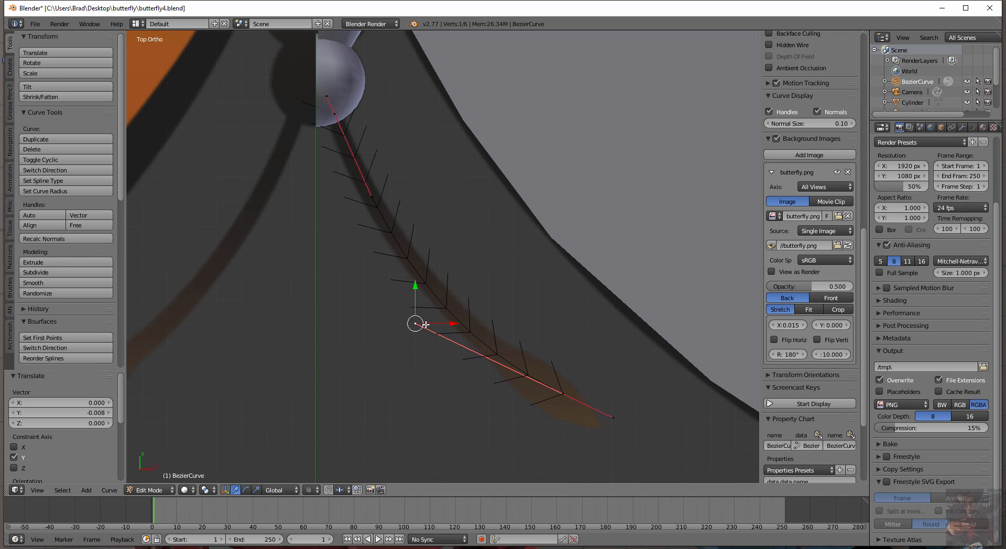
key(g)
click(457, 367)
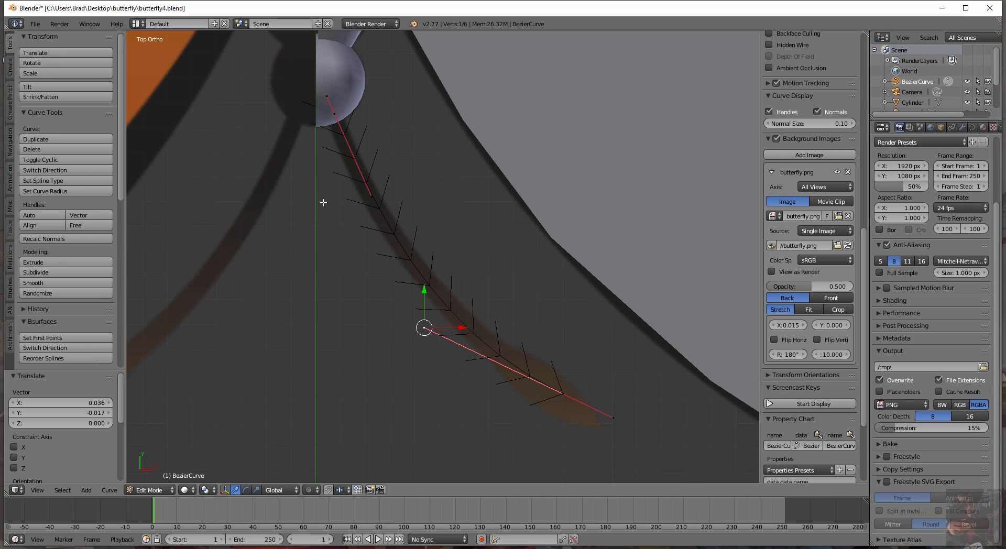
Select both control points of the curve and subdivide the segment between them with one cut
shift+right_click(335, 111)
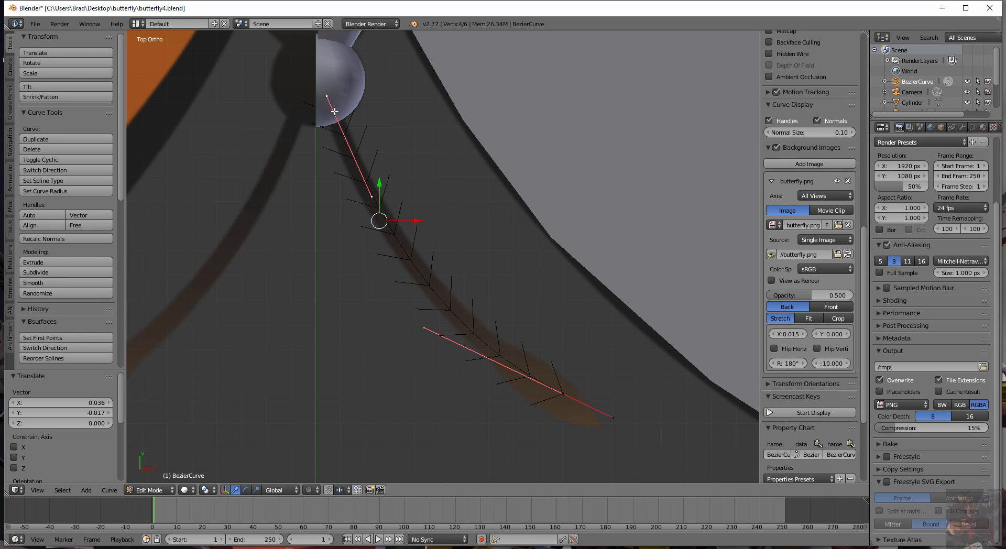
shift+right_click(561, 393)
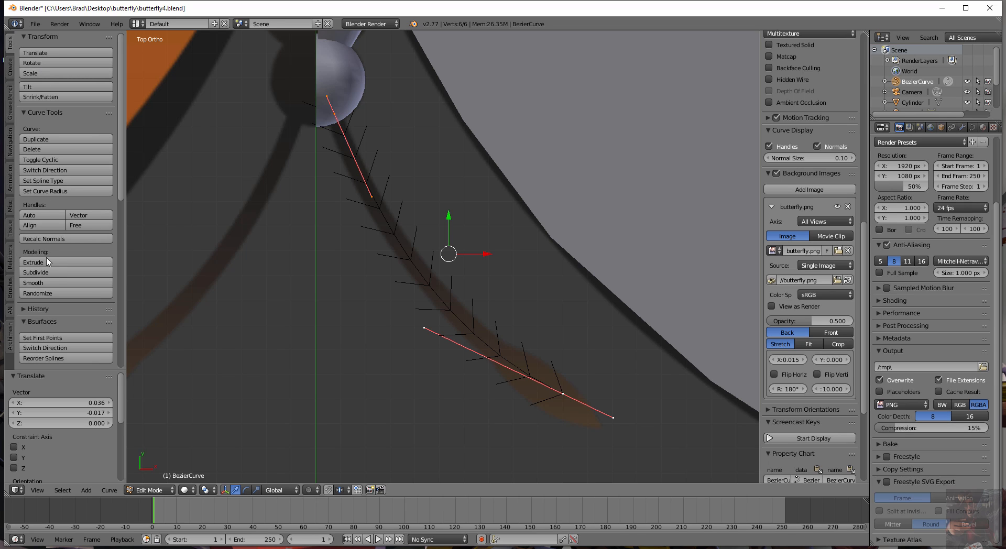
scroll(51, 273, down, 3)
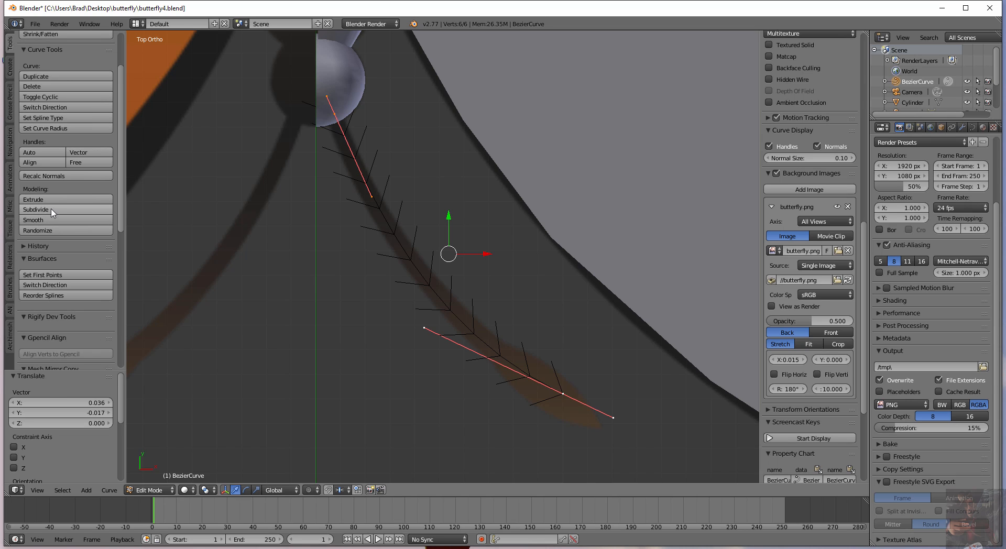
click(51, 210)
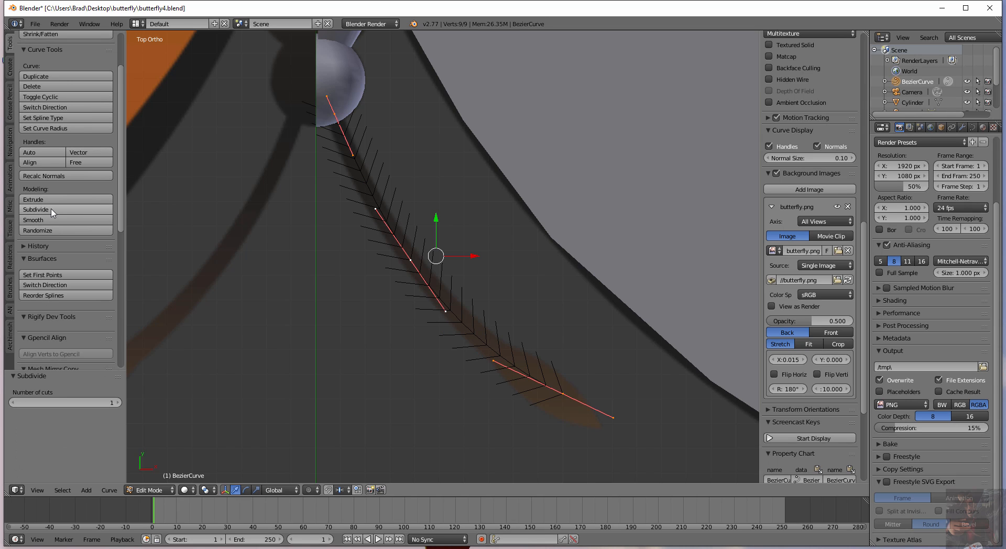
Shift the new middle control point's lower handle 0.021 along X and -0.002 along Y to follow the antenna
right_click(447, 311)
key(g)
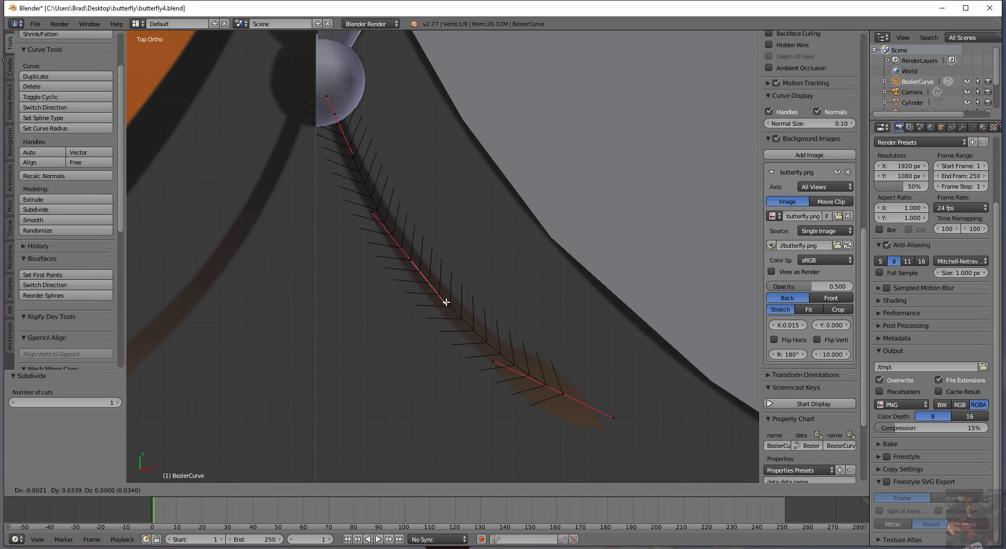
click(452, 311)
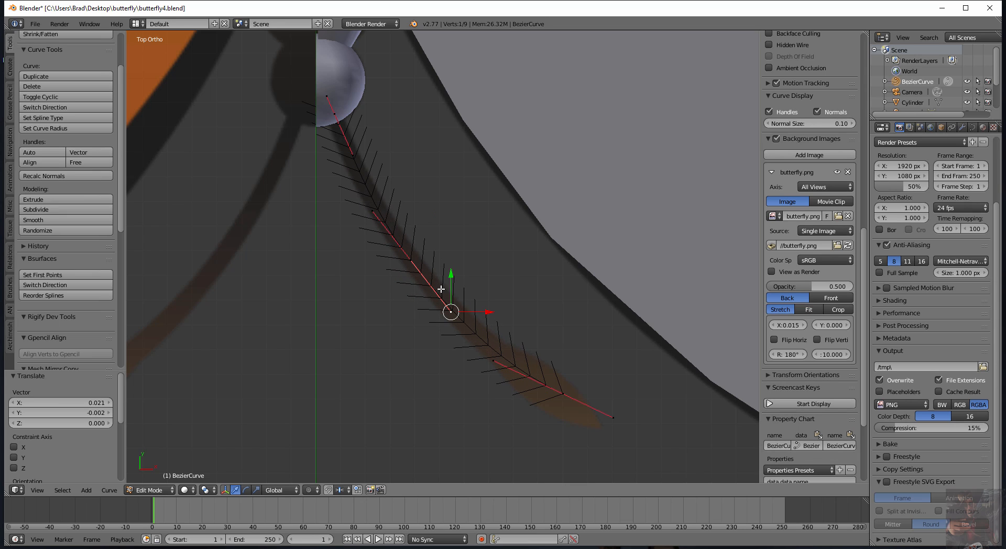
Nudge the tip control point's inner handle -0.002 along X and 0.004 along Y
right_click(403, 251)
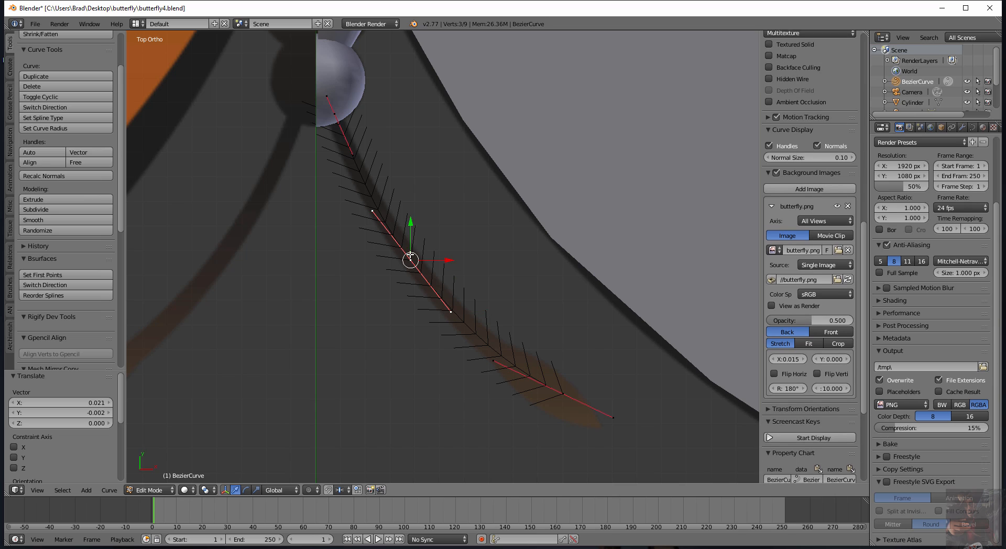
right_click(559, 389)
shift+right_click(410, 259)
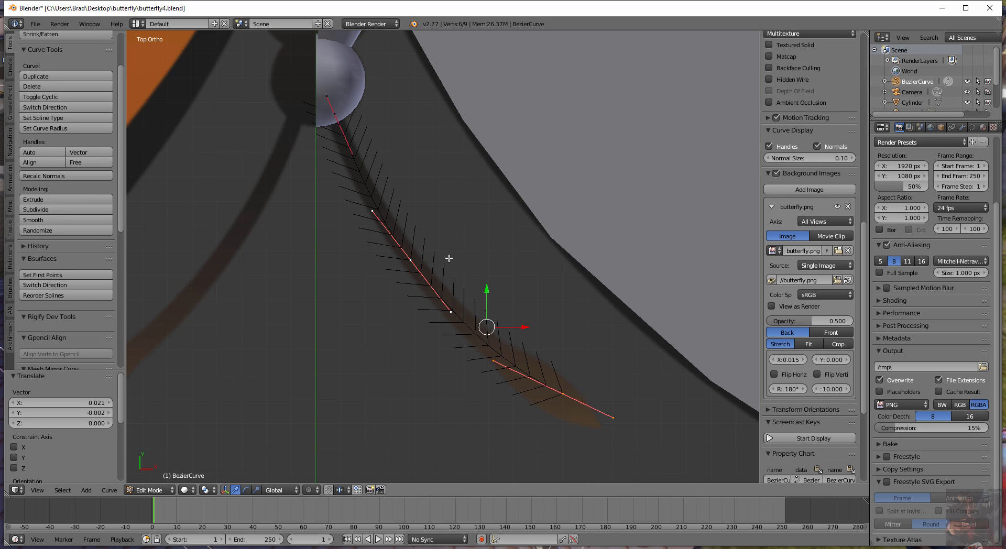
right_click(499, 358)
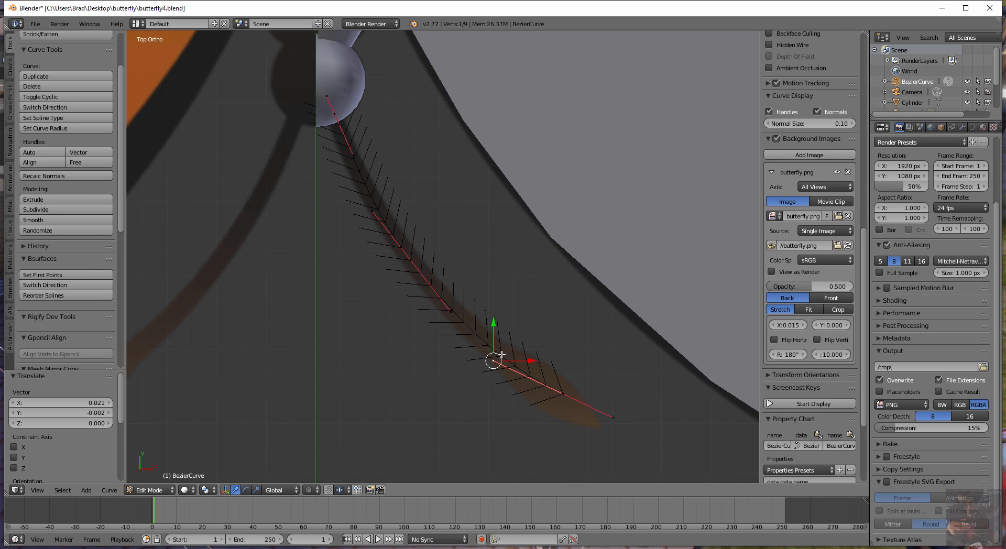
key(g)
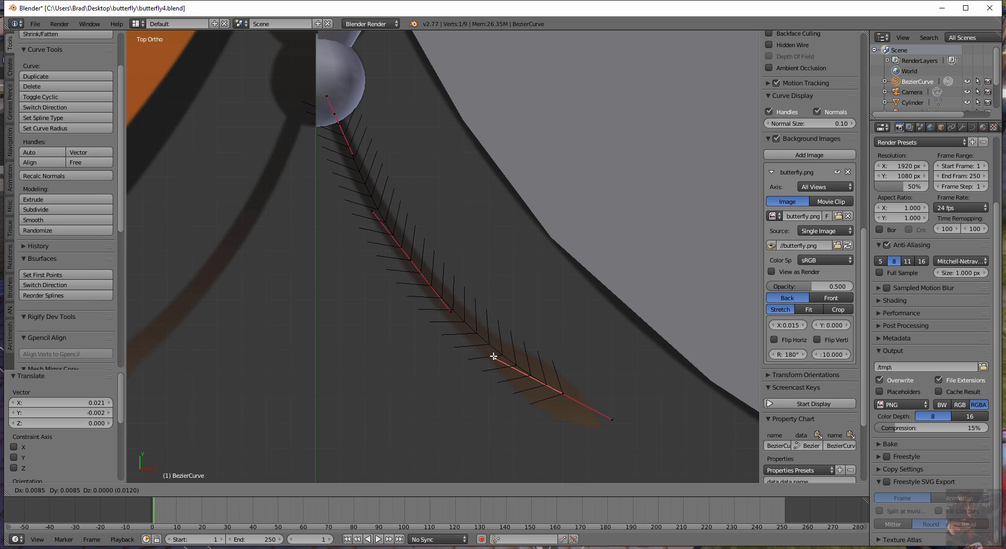
click(493, 359)
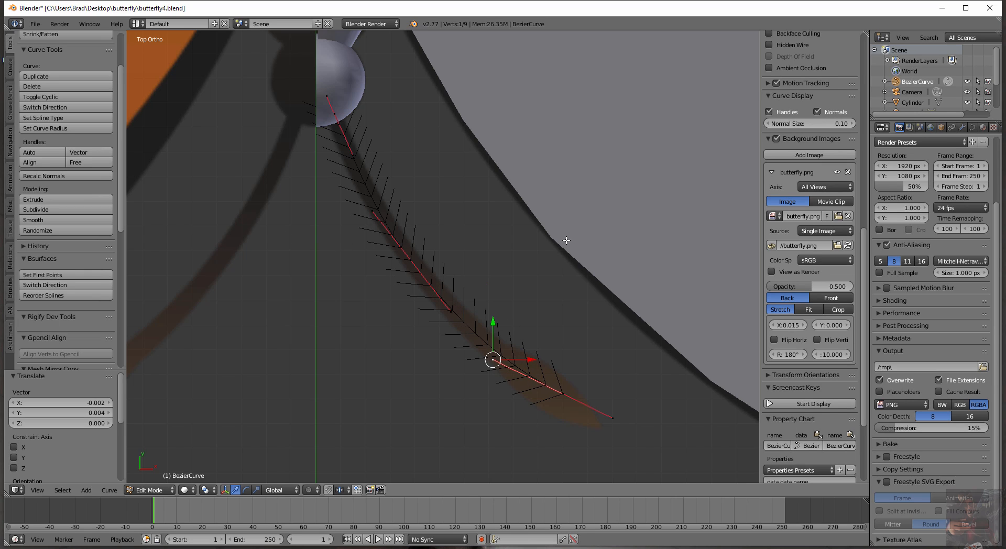
Move the tip control point down by -0.028 along Y and a further 0.151 along X and -0.108 along Y, reaching the antenna's end
right_click(564, 396)
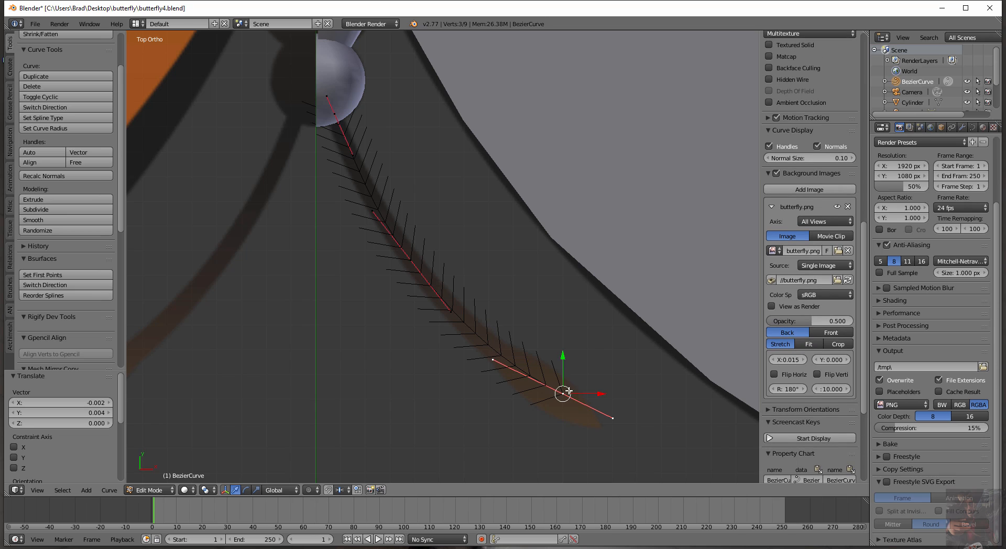
drag(562, 357, 560, 363)
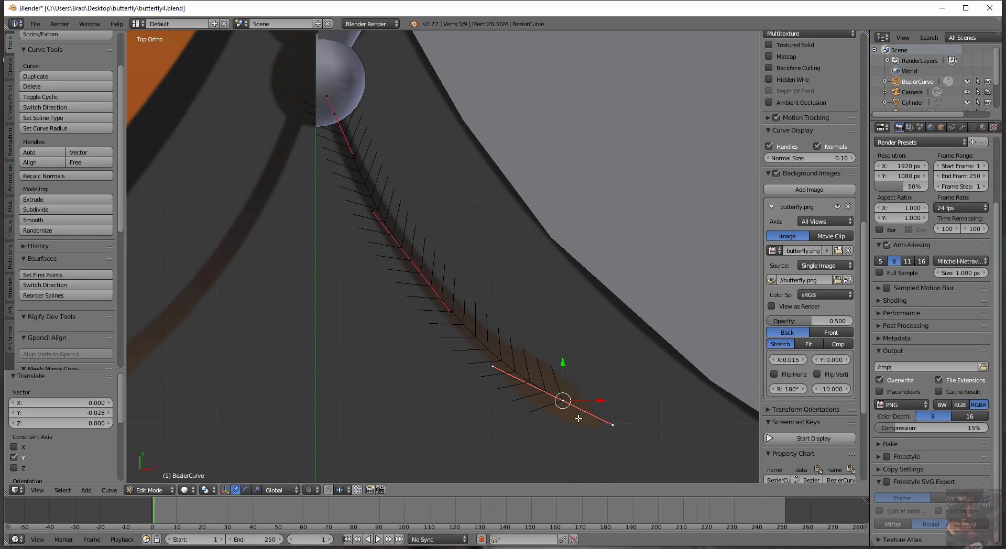
click(613, 425)
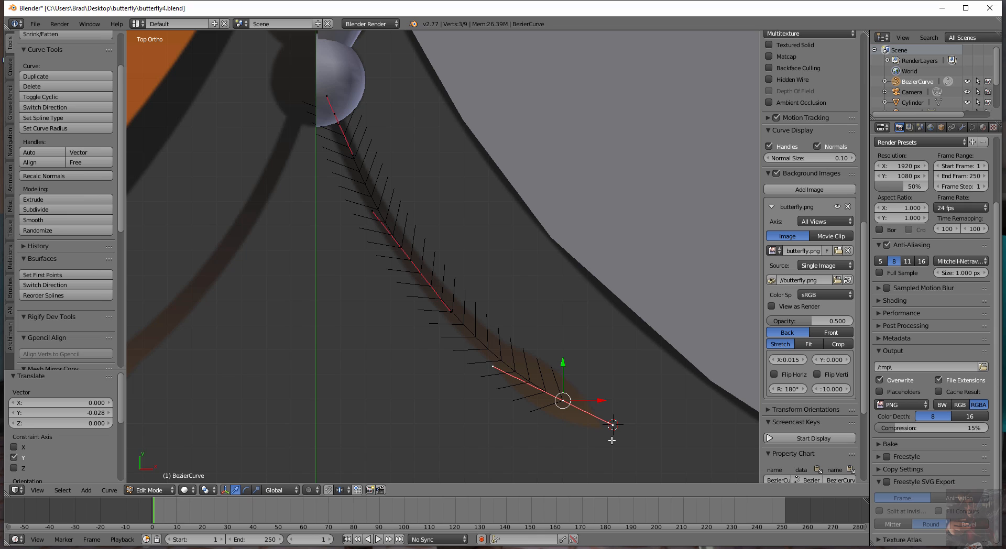
key(g)
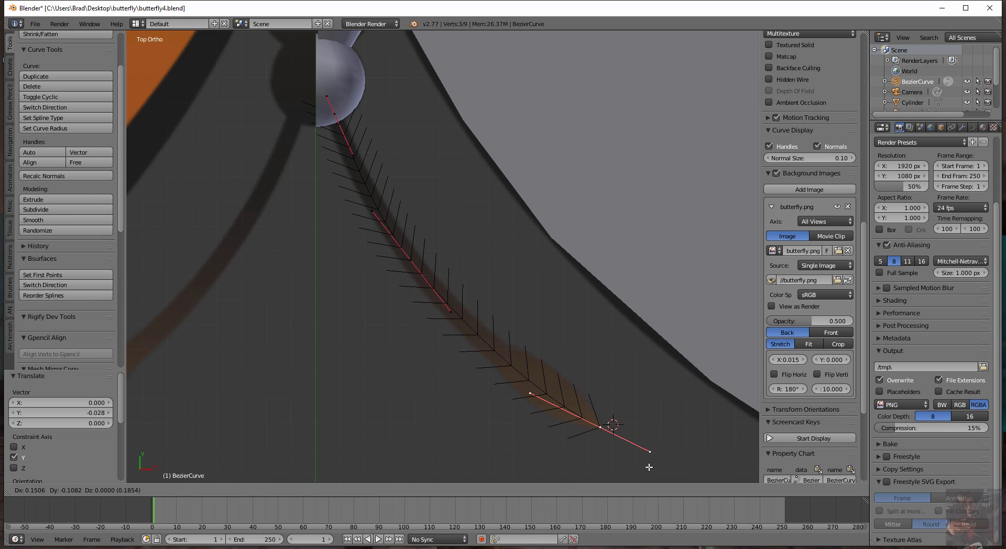
click(594, 440)
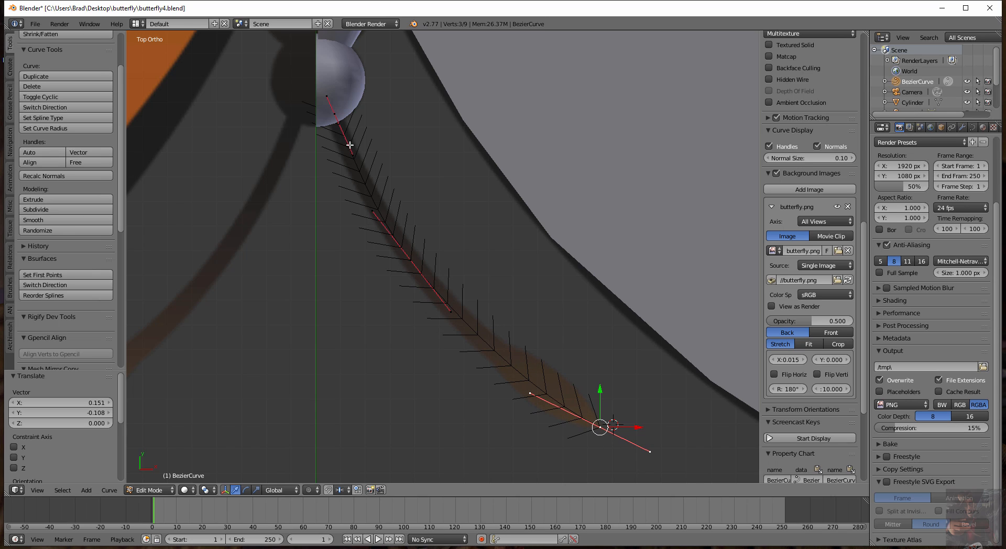
Snap the 3D cursor to the midpoint between the root and tip control points
right_click(335, 116)
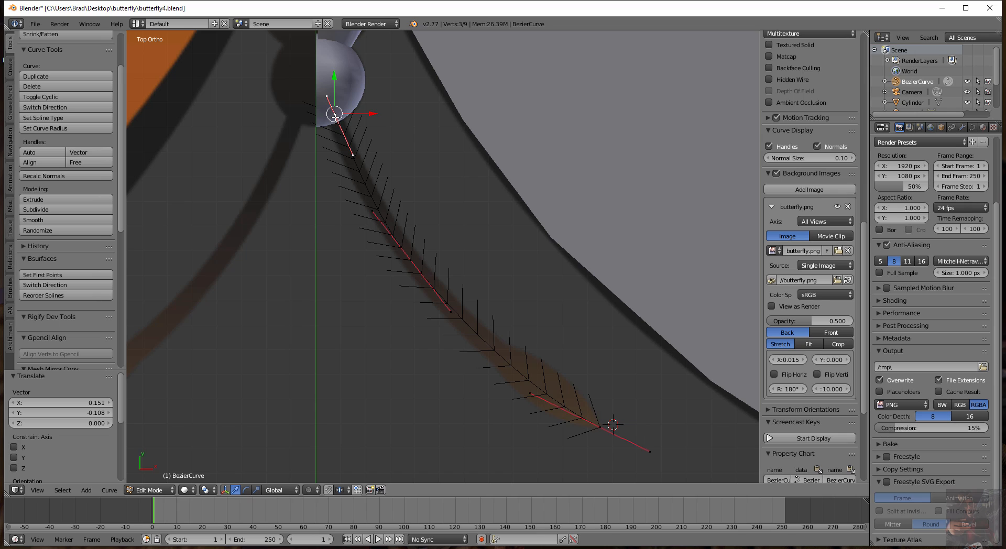
shift+right_click(600, 425)
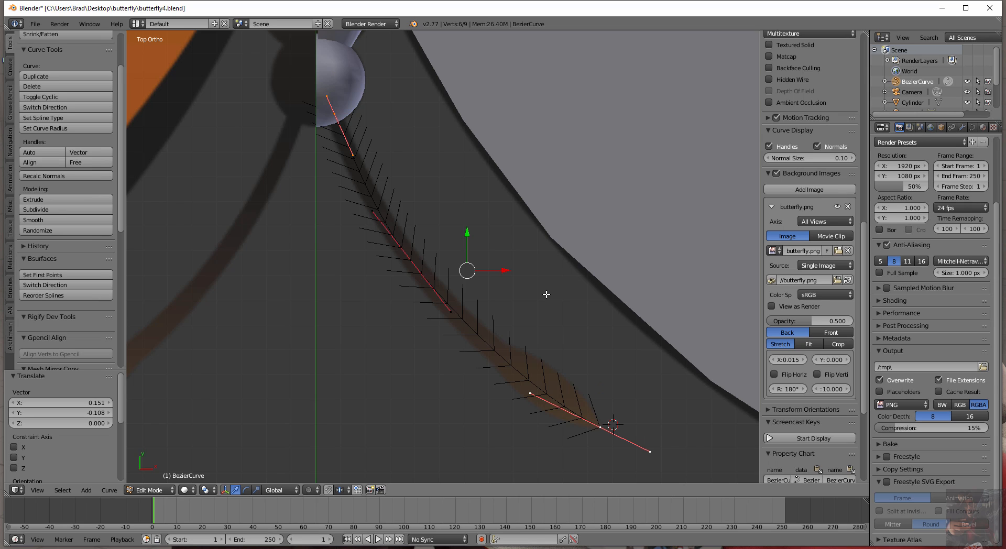
key(shift+s)
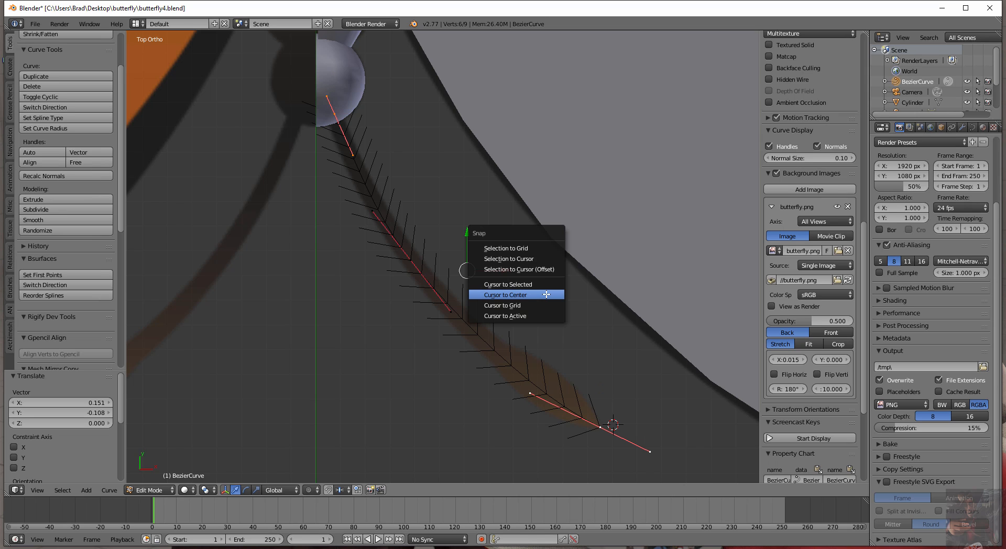
click(537, 284)
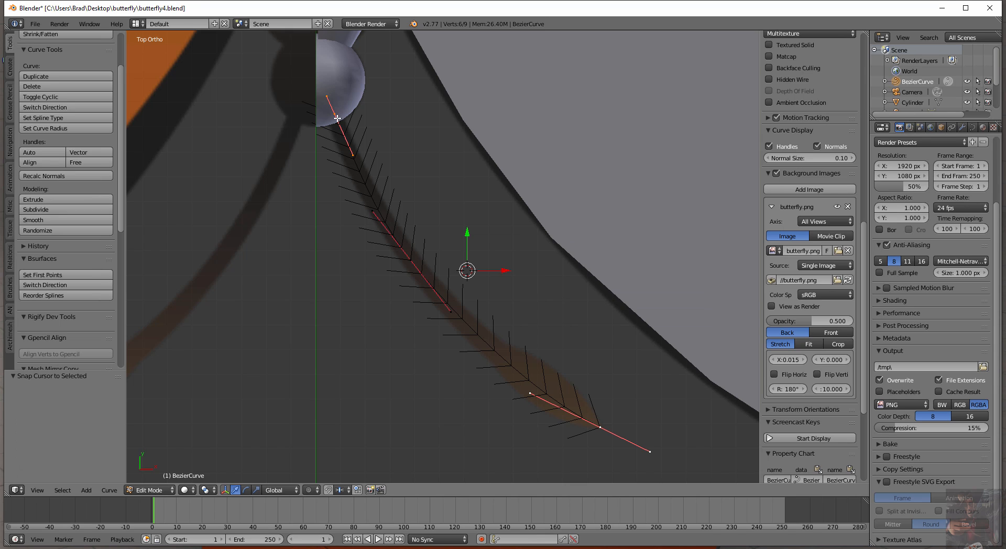
Move the middle control point 0.064 along X and -0.078 along Y, centering it along the antenna
right_click(411, 259)
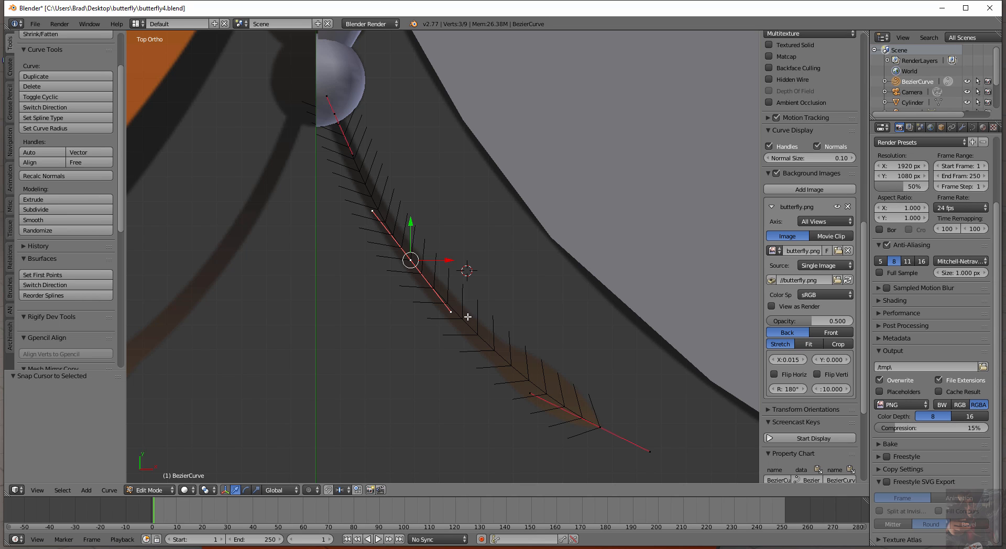
key(g)
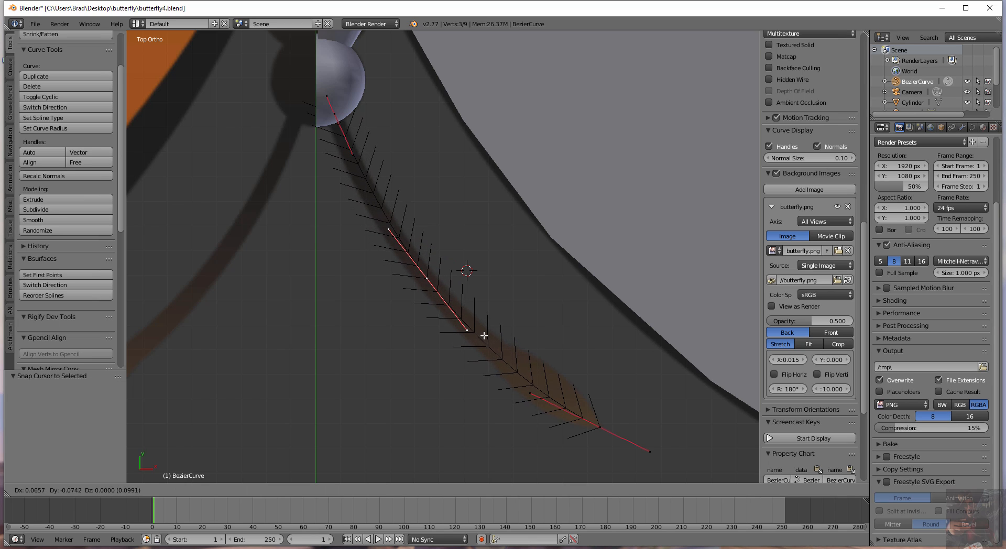
click(482, 337)
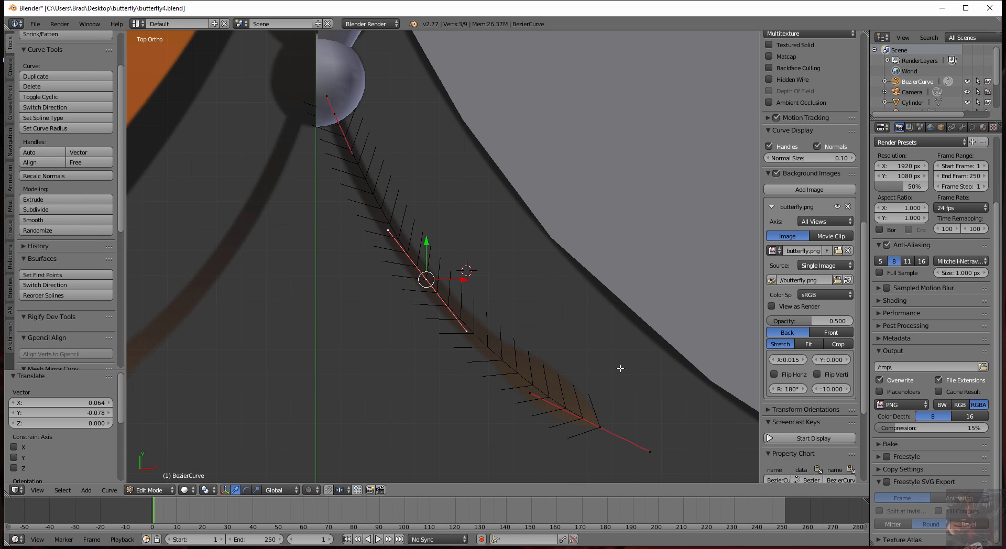
middle_drag(432, 375, 453, 367)
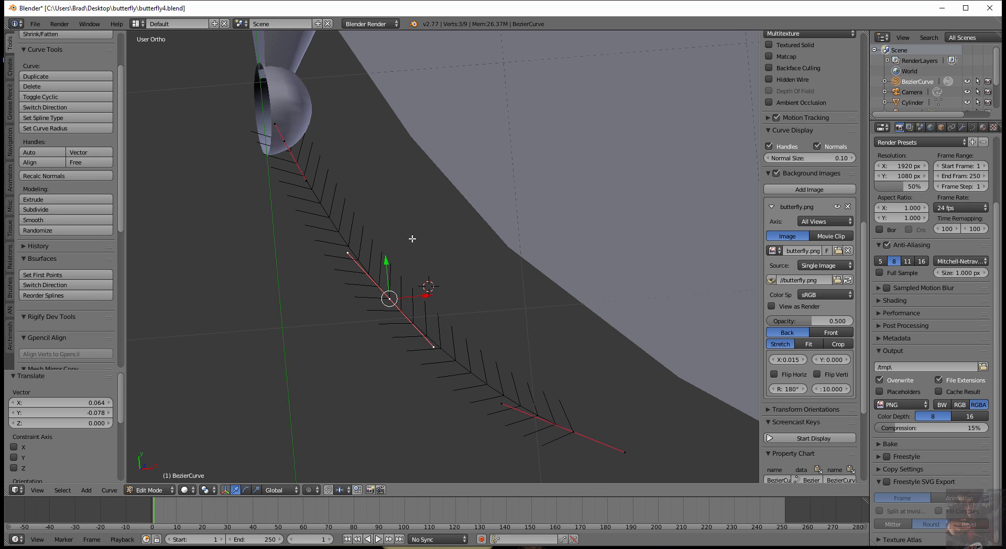
key(KP_7)
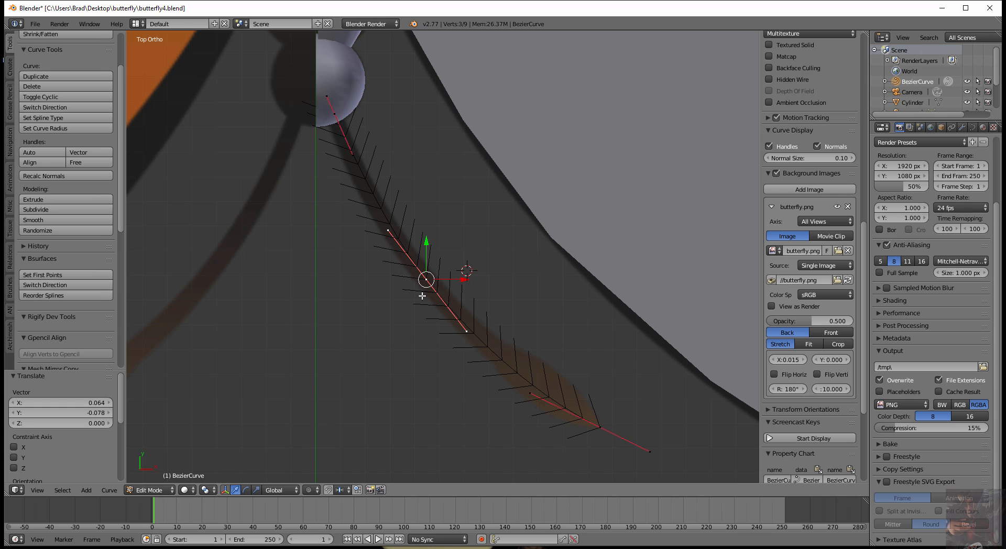
Set the Bezier curve's fill mode to Full in its curve data settings
click(973, 128)
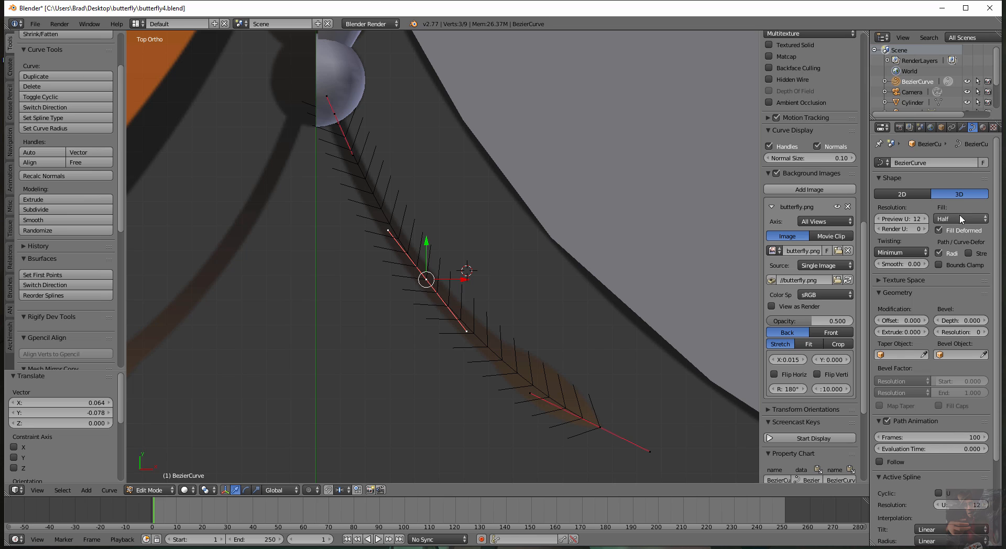
click(986, 223)
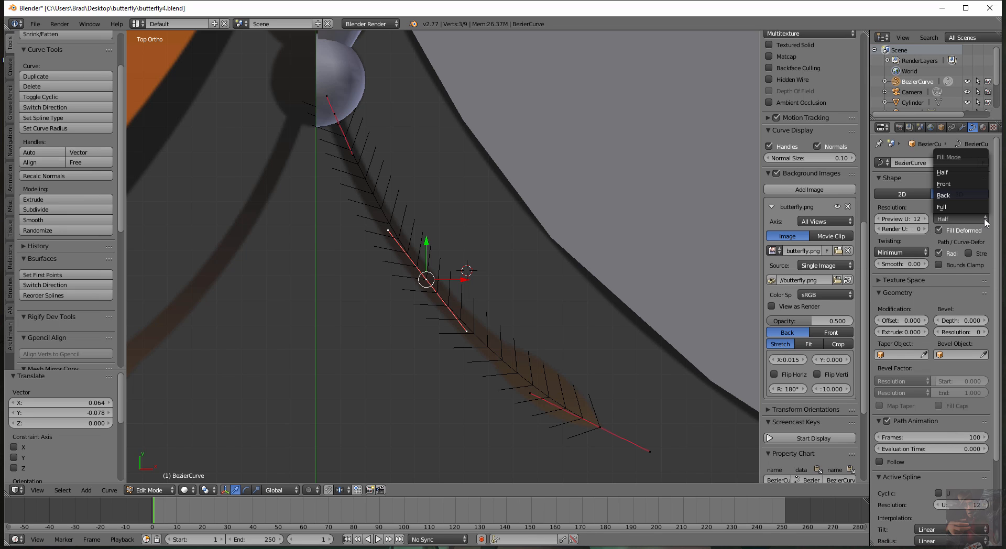
click(960, 208)
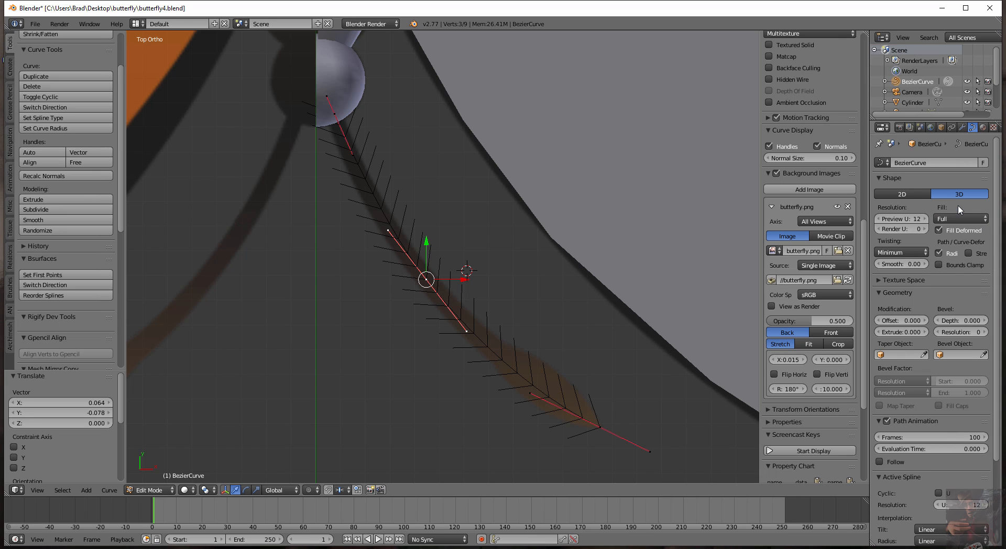
scroll(932, 274, down, 2)
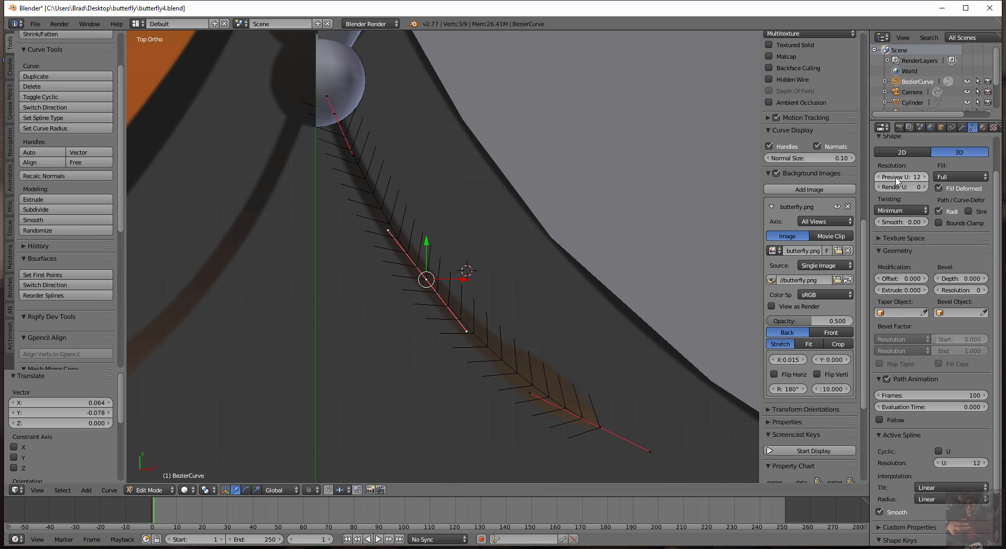
click(925, 188)
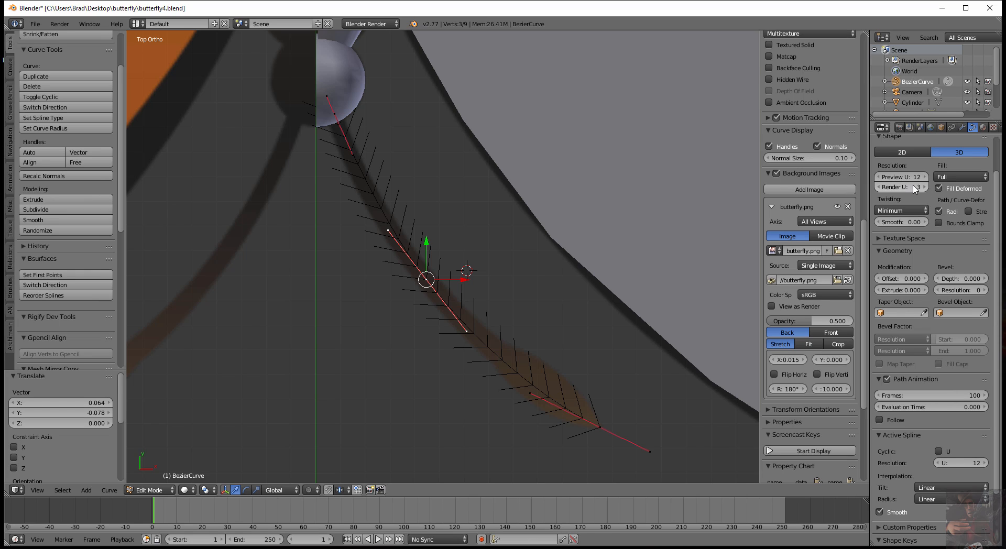
click(878, 188)
click(878, 188)
click(878, 189)
Set the curve's bevel depth to 0.014 to give the antenna thickness
click(968, 279)
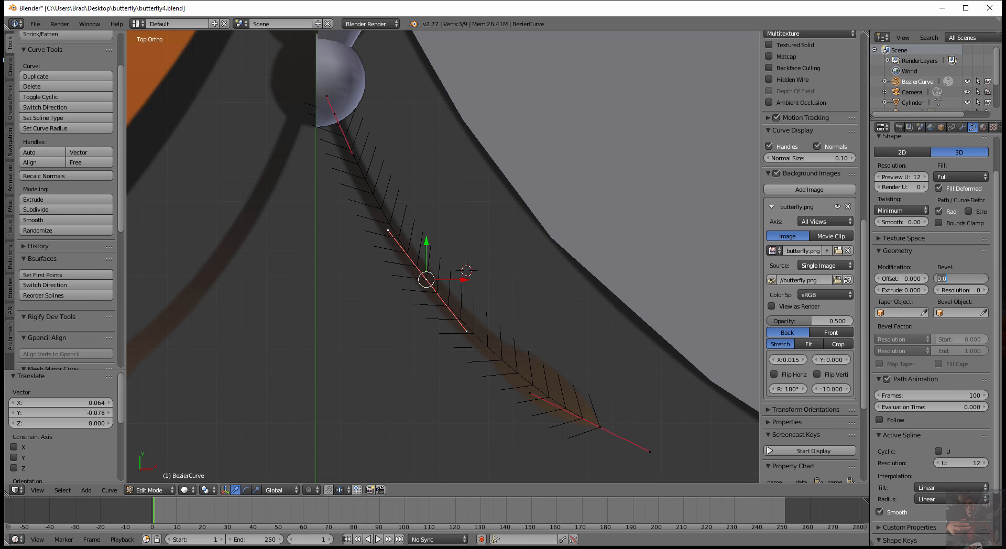
key(Escape)
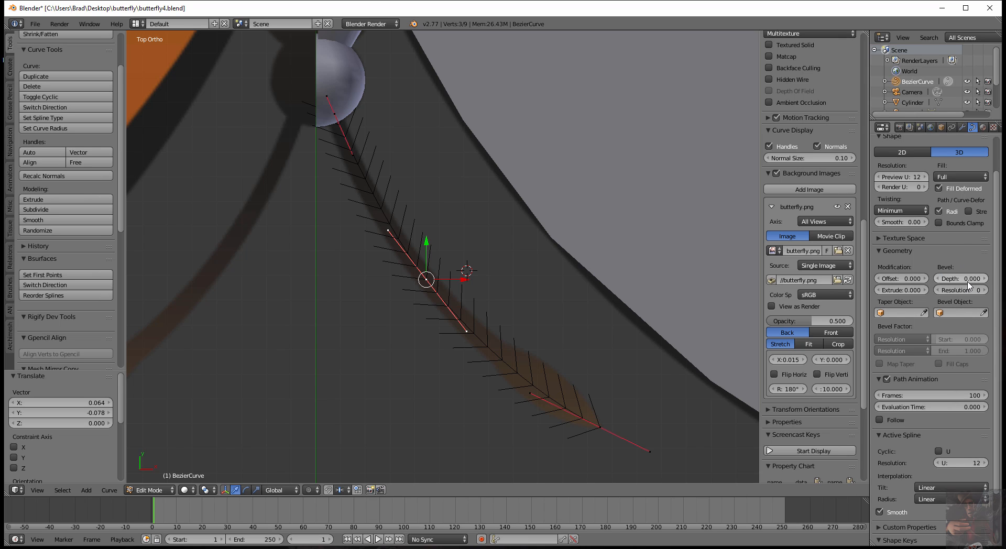
mouse_move(975, 281)
mouse_down()
mouse_move(962, 283)
mouse_move(973, 283)
mouse_up()
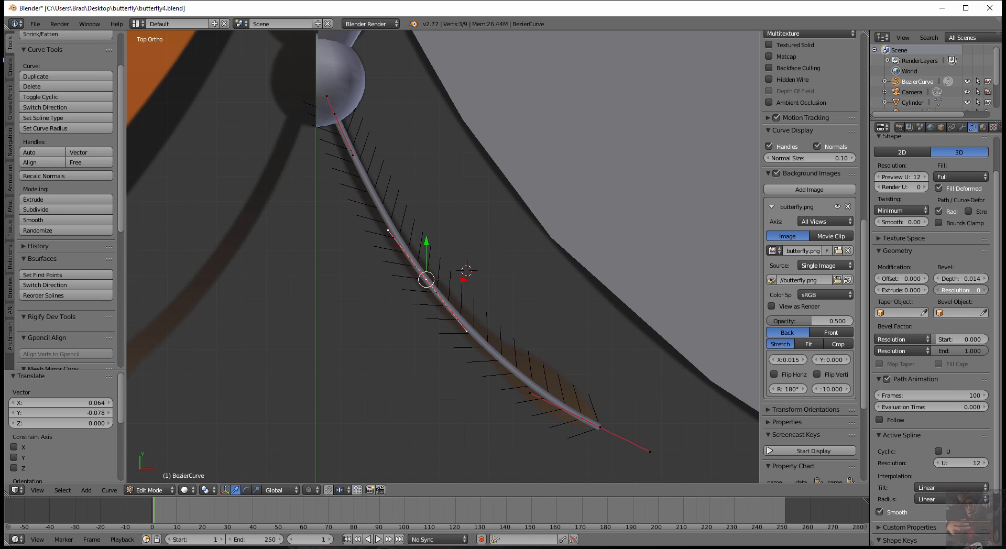
mouse_move(964, 290)
mouse_down()
mouse_move(975, 290)
mouse_move(964, 290)
mouse_up()
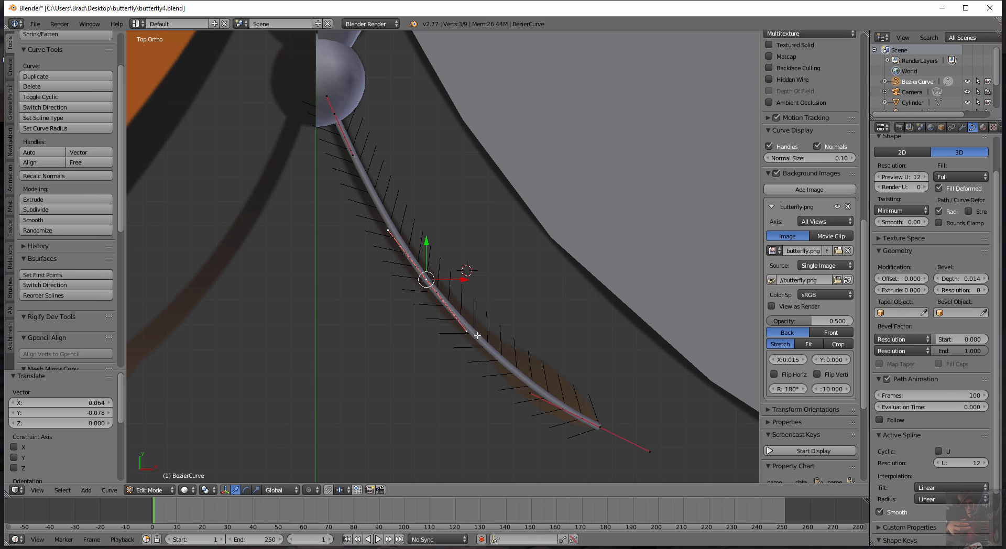
Examine the antenna tube's cross-section and end from several angles, in and out of Edit Mode
middle_drag(477, 332, 533, 325)
scroll(540, 336, down, 3)
middle_drag(562, 365, 472, 317)
scroll(472, 317, up, 5)
middle_drag(572, 388, 527, 330)
scroll(530, 339, down, 3)
scroll(638, 404, up, 8)
shift+middle_drag(631, 342, 328, 198)
scroll(477, 321, up, 3)
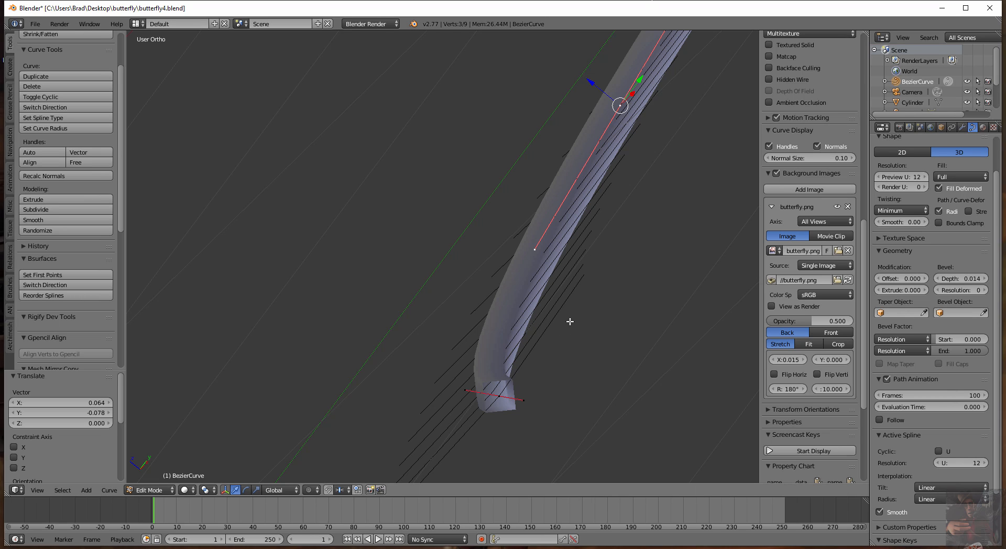
key(Tab)
middle_drag(559, 312, 489, 285)
scroll(592, 344, down, 4)
key(Tab)
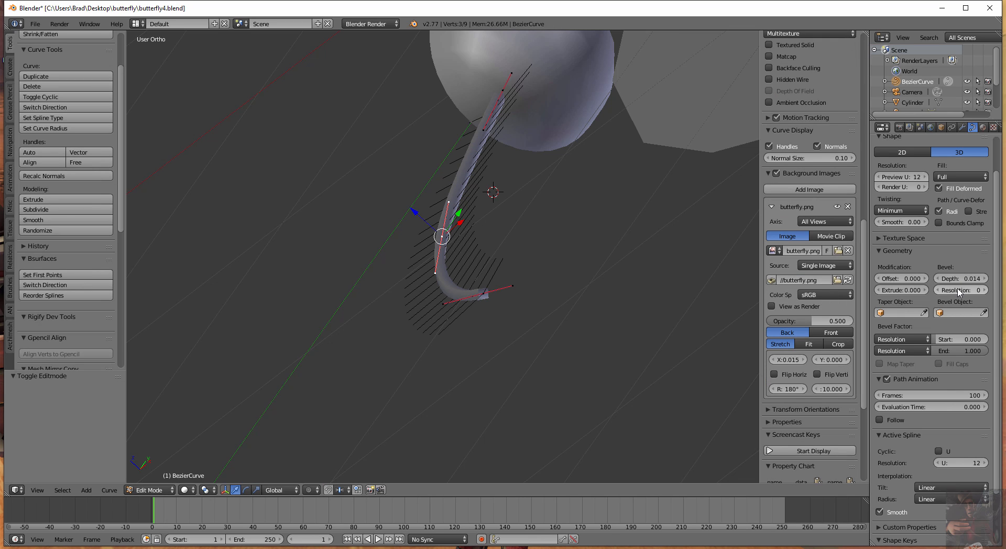
Set the curve's bevel resolution to 3 to round the antenna tube
click(985, 289)
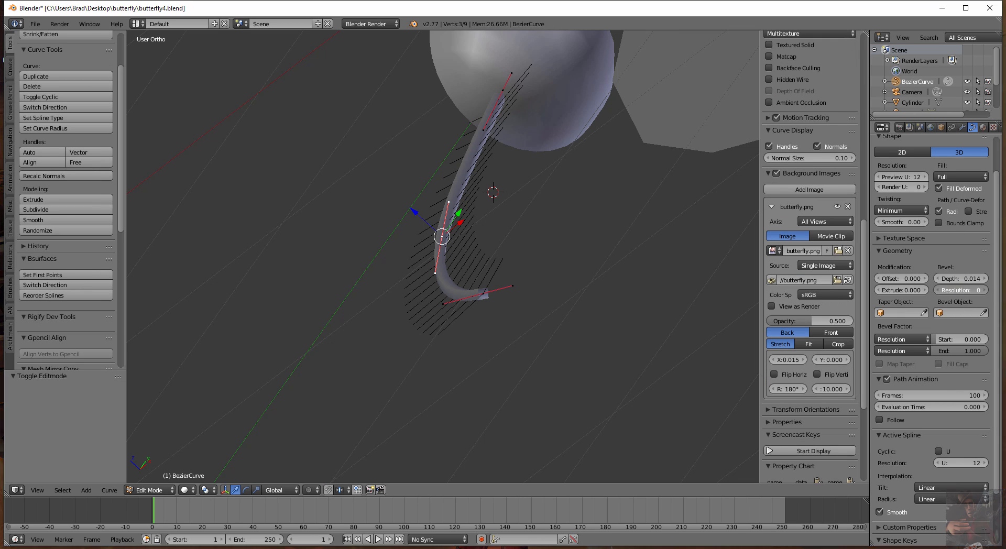
click(986, 290)
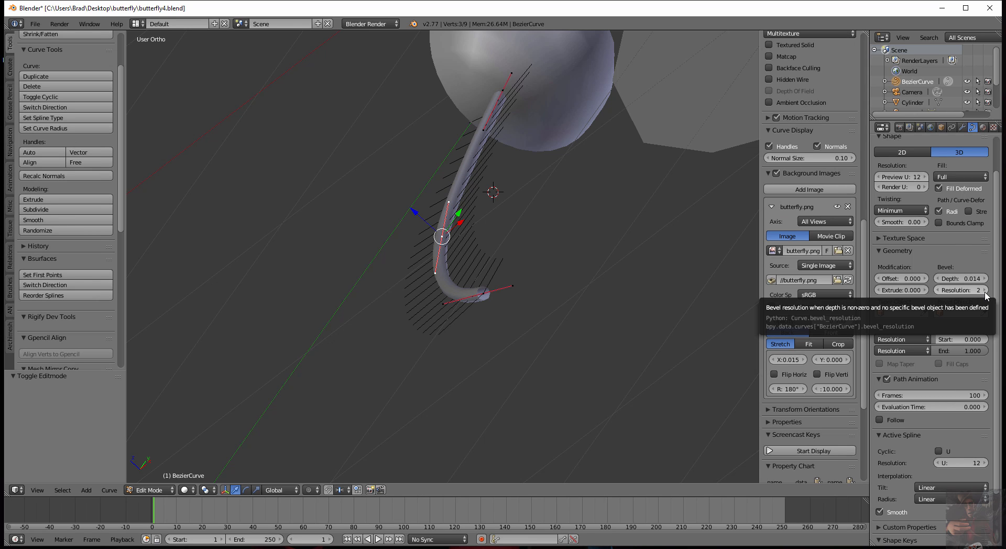
click(985, 290)
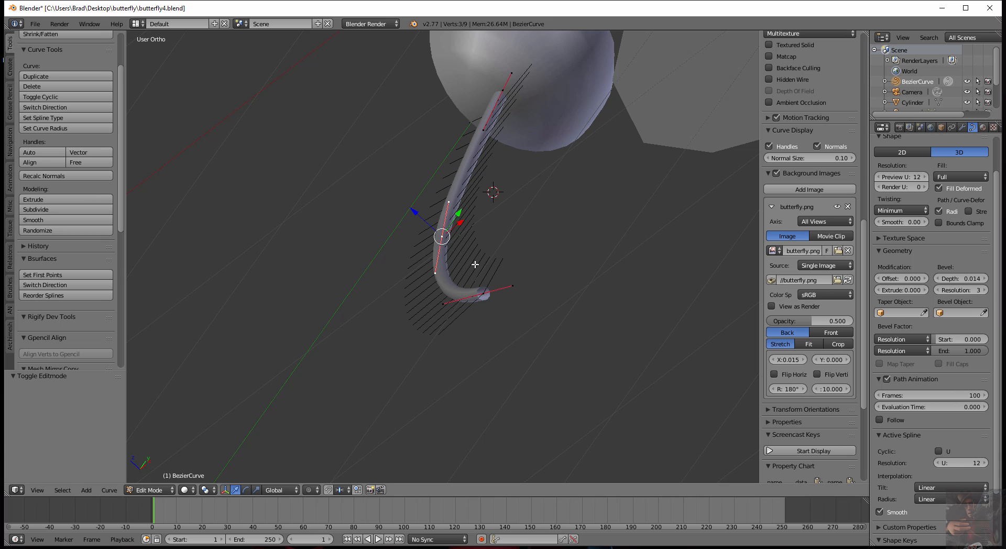
Move the curve's middle control point about -0.006 on X and -0.002 on Y in top view to follow the reference antenna
scroll(543, 377, up, 8)
scroll(544, 377, down, 6)
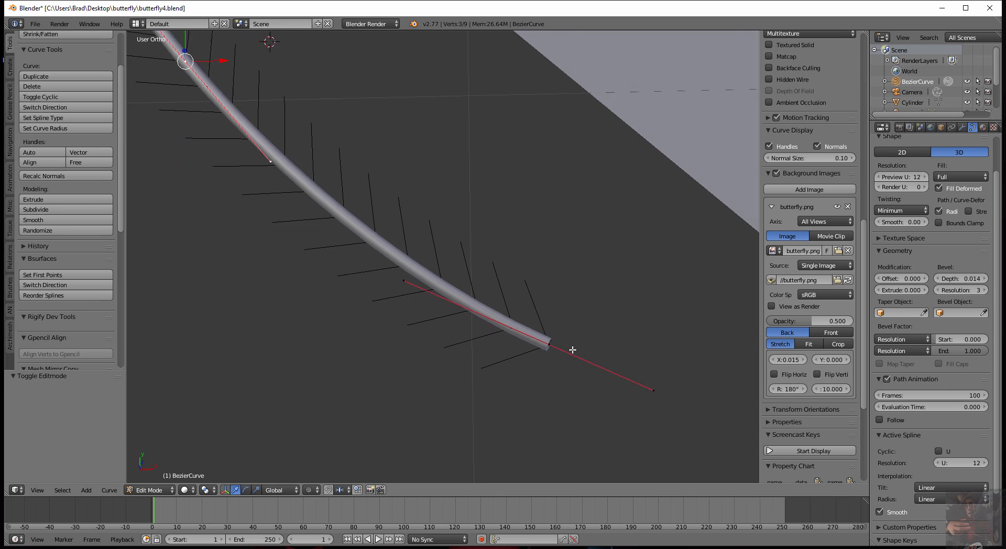
middle_drag(533, 321, 419, 372)
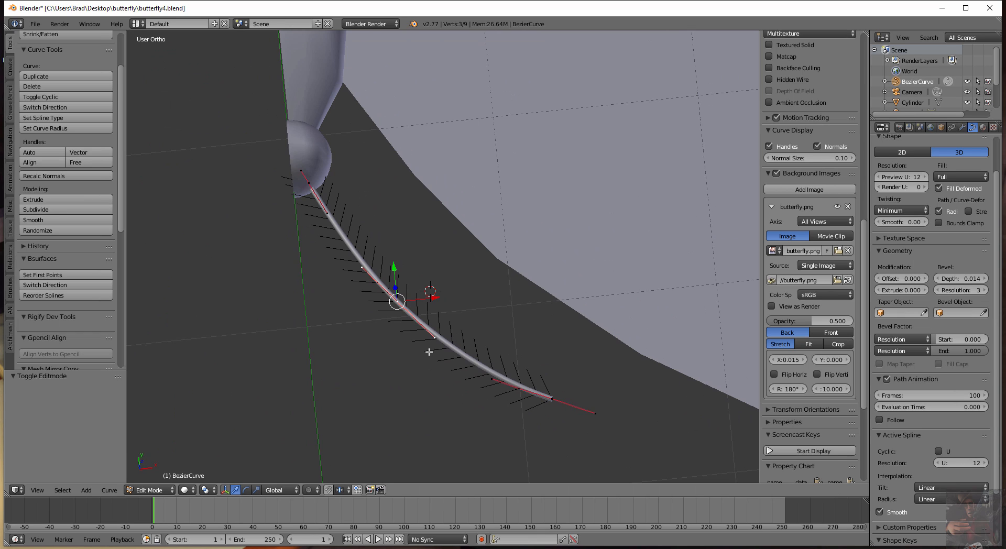
key(KP_7)
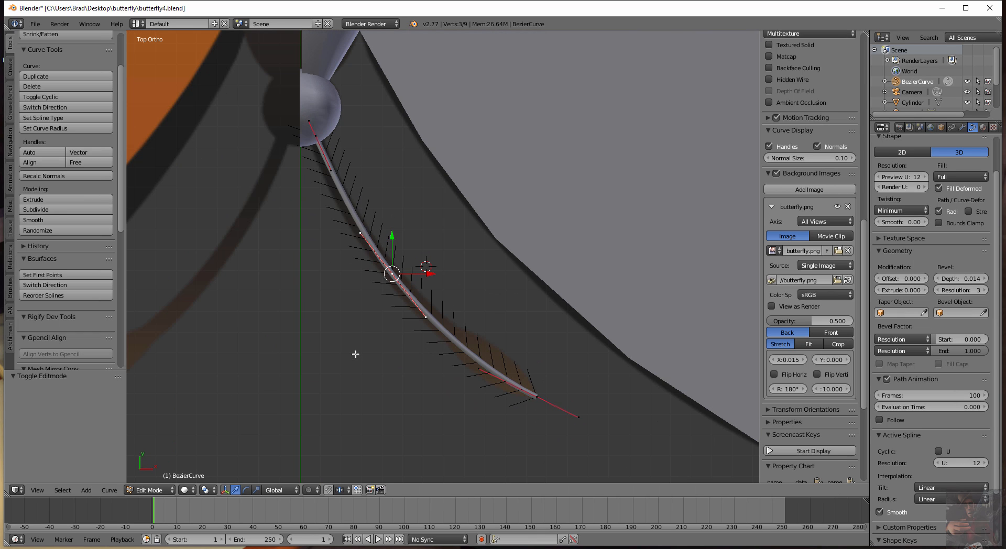
scroll(356, 355, up, 2)
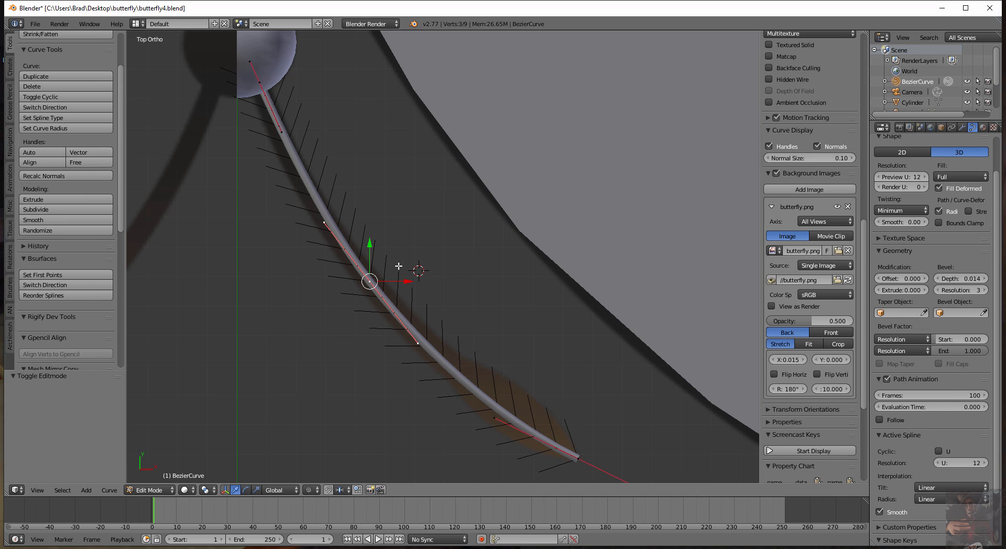
key(g)
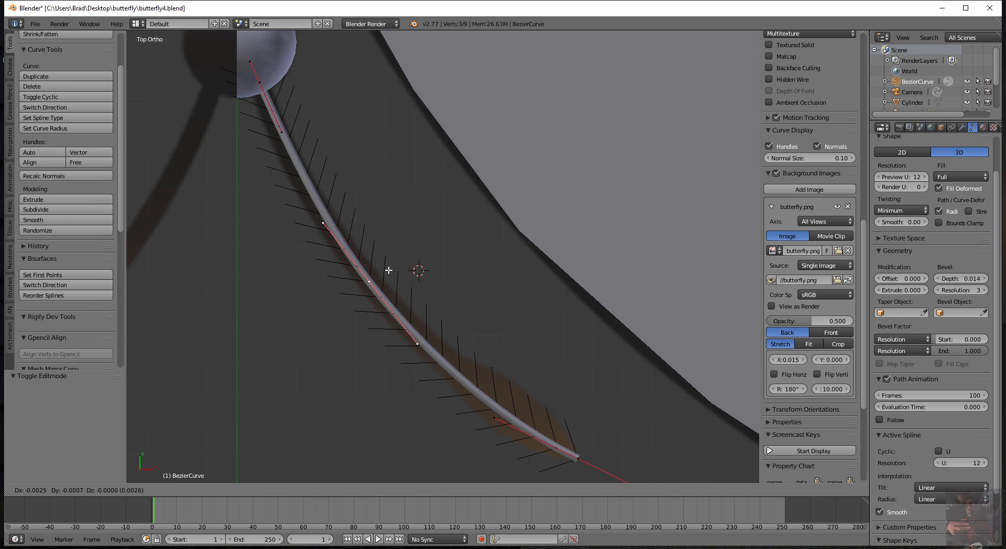
click(382, 273)
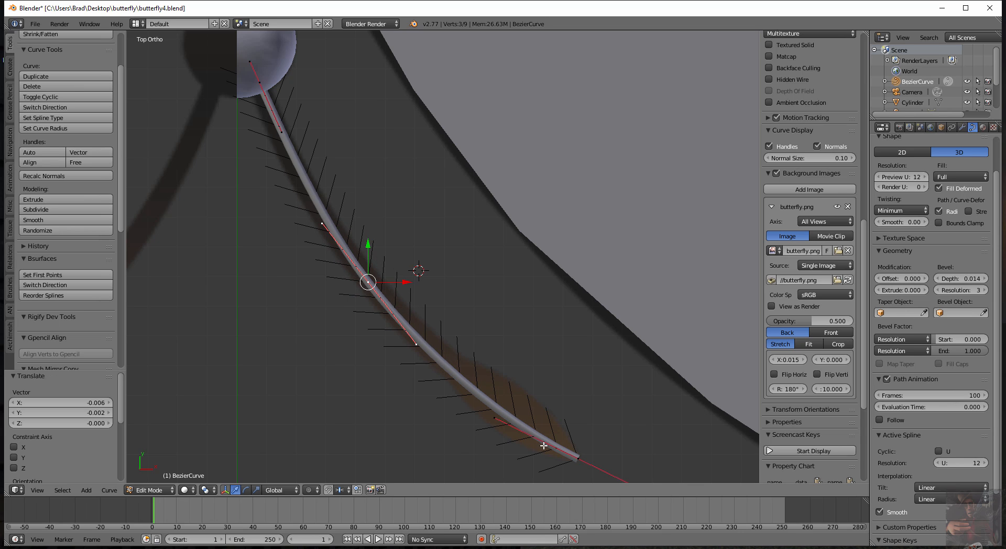
Move the inner handle of the curve's tip point about 0.035 along Y to straighten the antenna's outer end
click(493, 418)
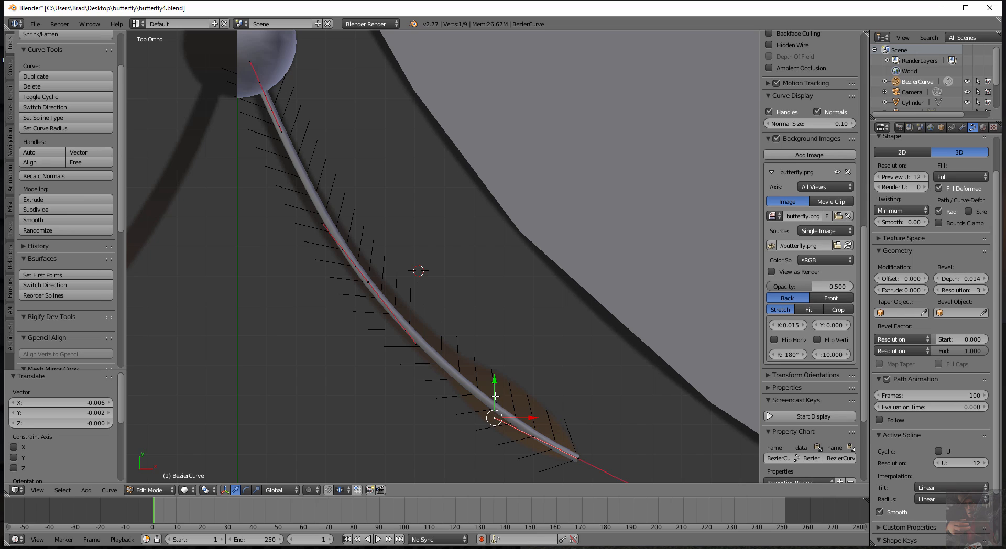
key(g)
key(y)
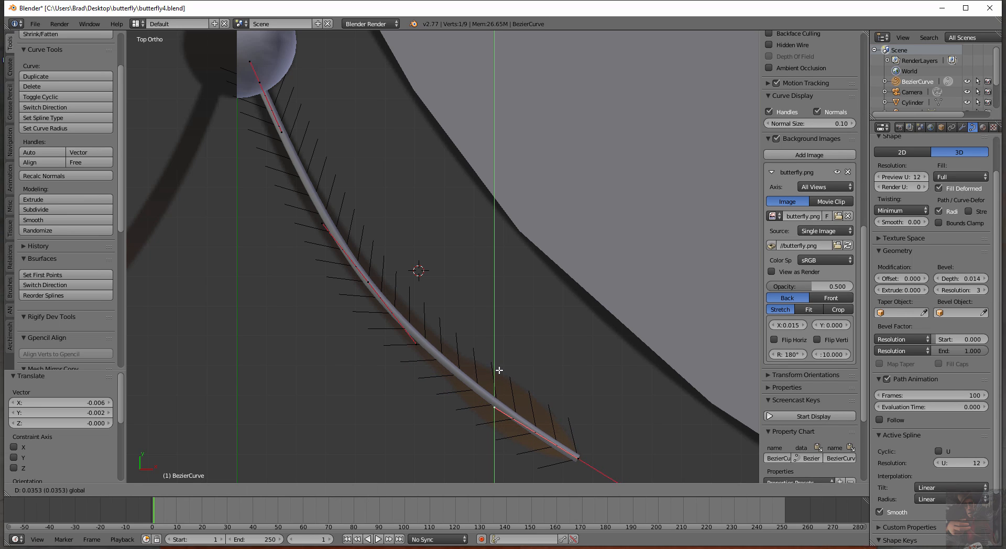
click(499, 371)
Examine the reshaped antenna against the head and reference image from several angles, in and out of Edit Mode
scroll(535, 381, down, 3)
middle_drag(504, 385, 458, 373)
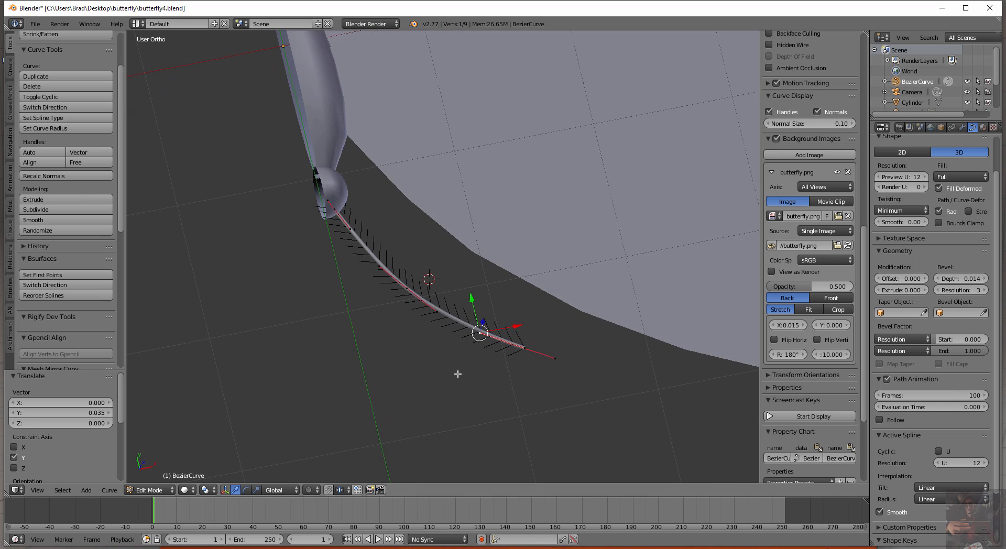
scroll(409, 350, up, 4)
key(KP_7)
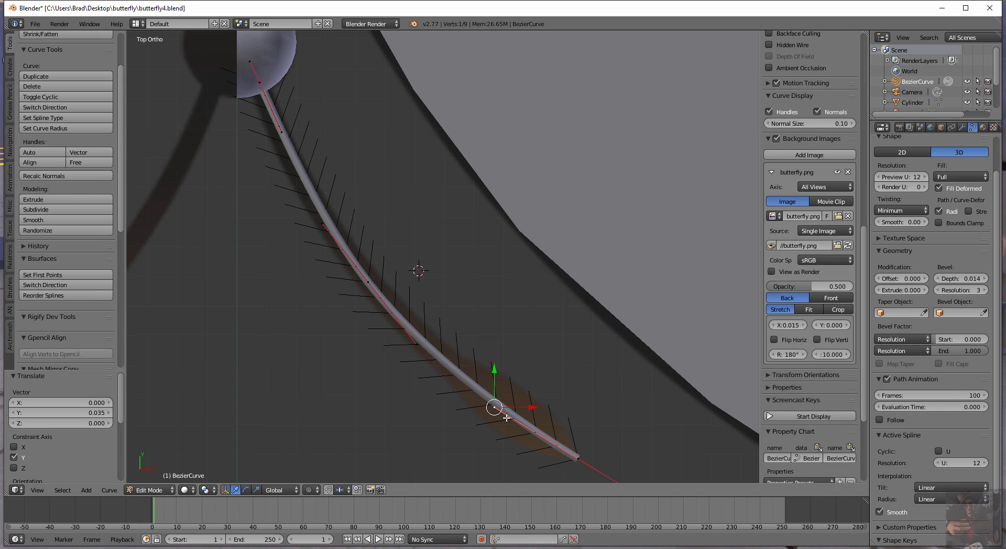
key(Tab)
middle_drag(541, 409, 561, 292)
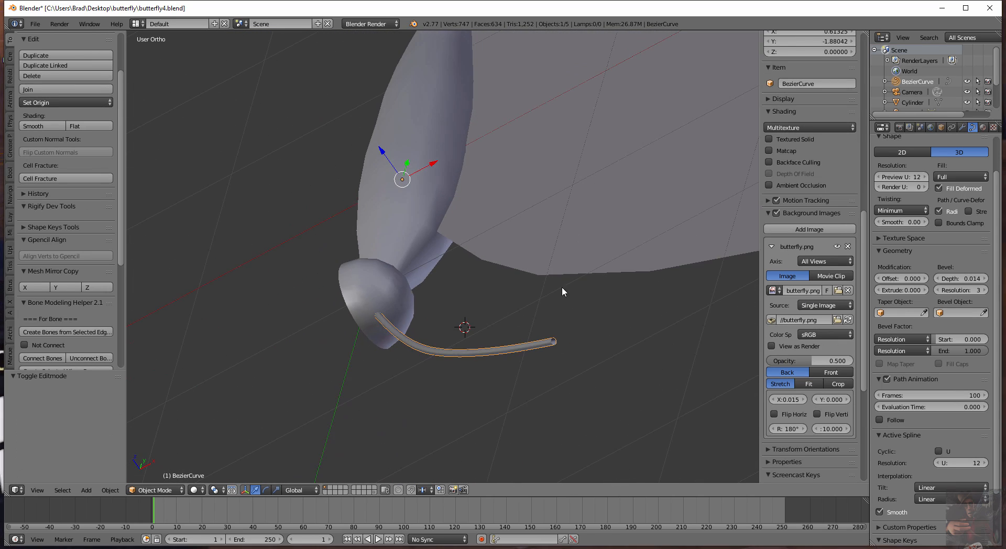
key(Tab)
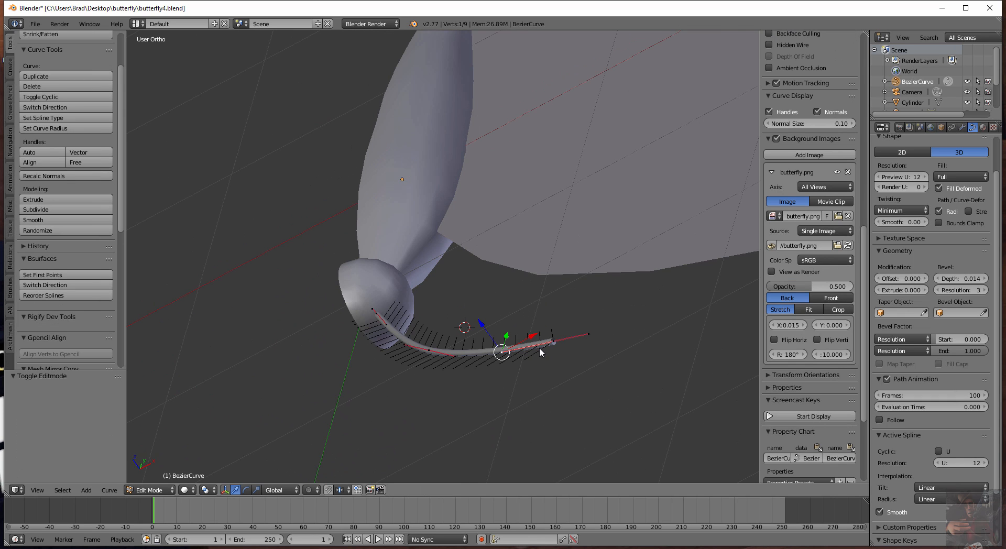
Try out the curve's extrude amount, and set its bevel depth to 0.021 to thicken the antenna
key(KP_7)
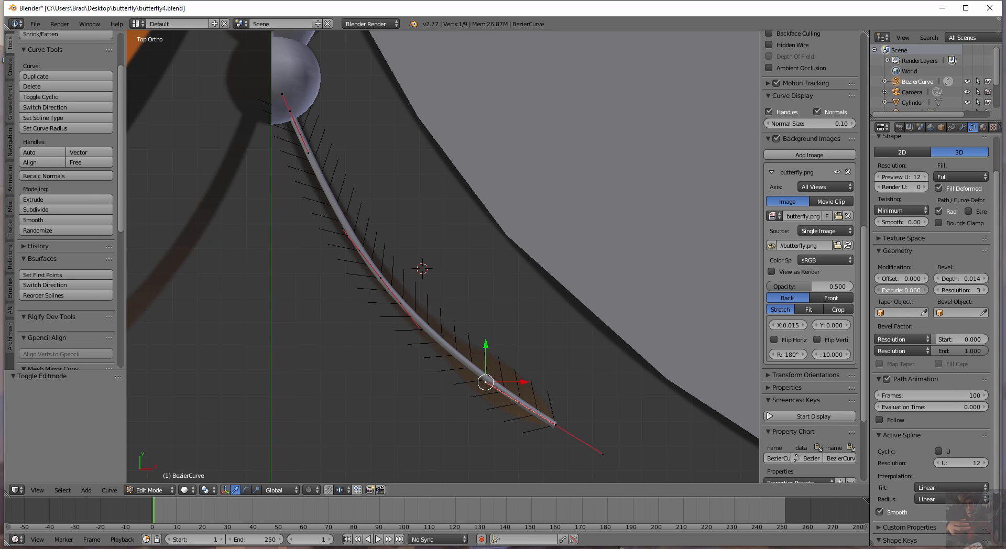
drag(902, 290, 912, 290)
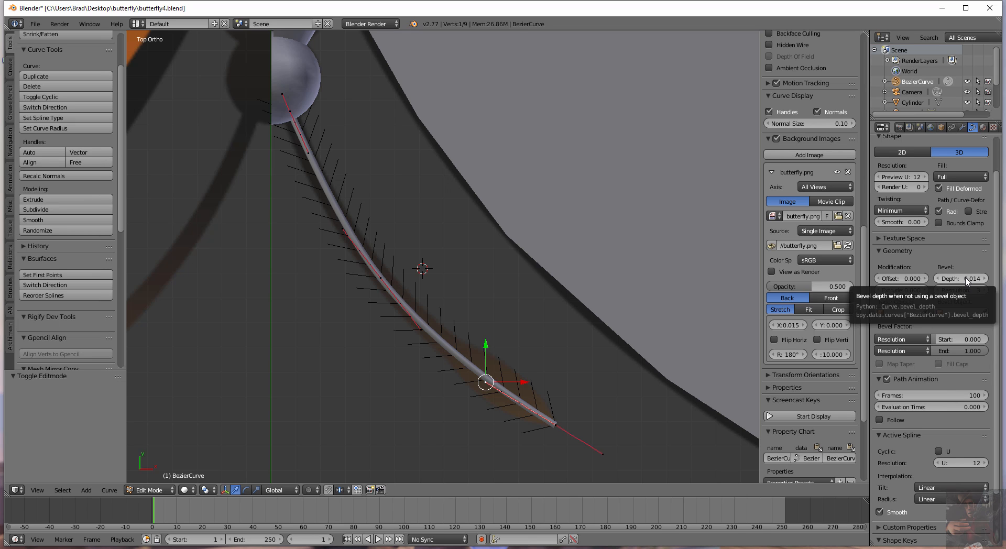
drag(967, 281, 982, 281)
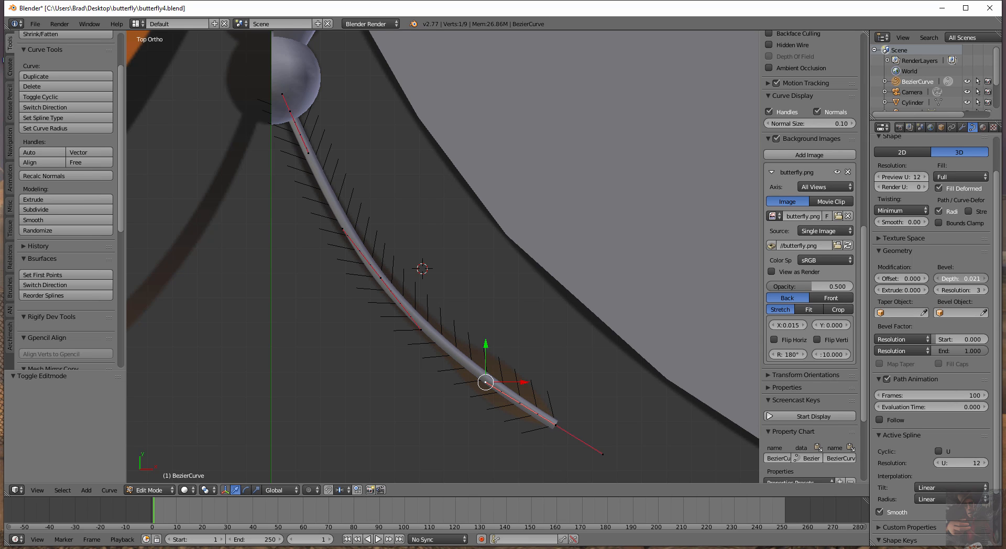
Shift the curve's head-end point about -0.006 and its middle point about 0.008 along X to centre the tube on the reference
right_click(291, 112)
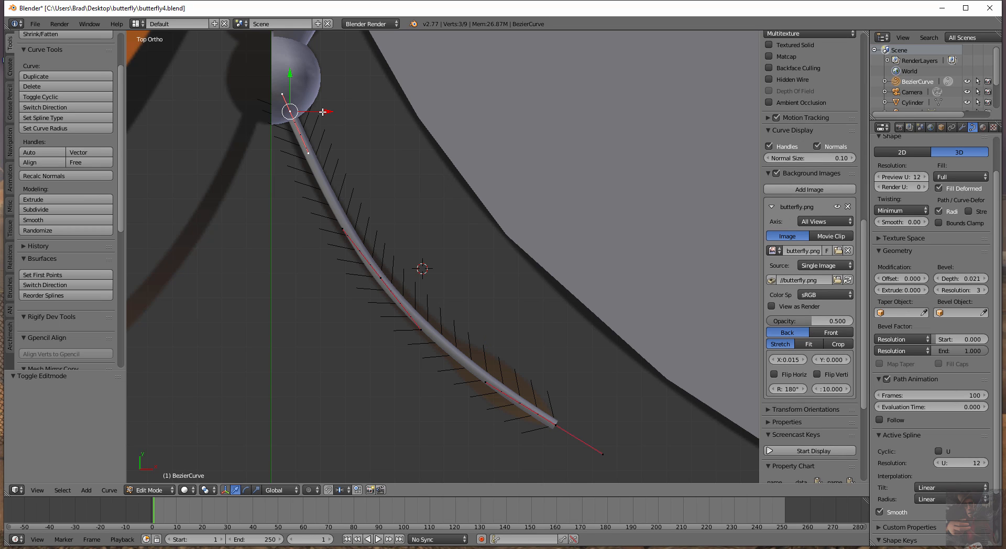
drag(328, 112, 325, 112)
right_click(380, 278)
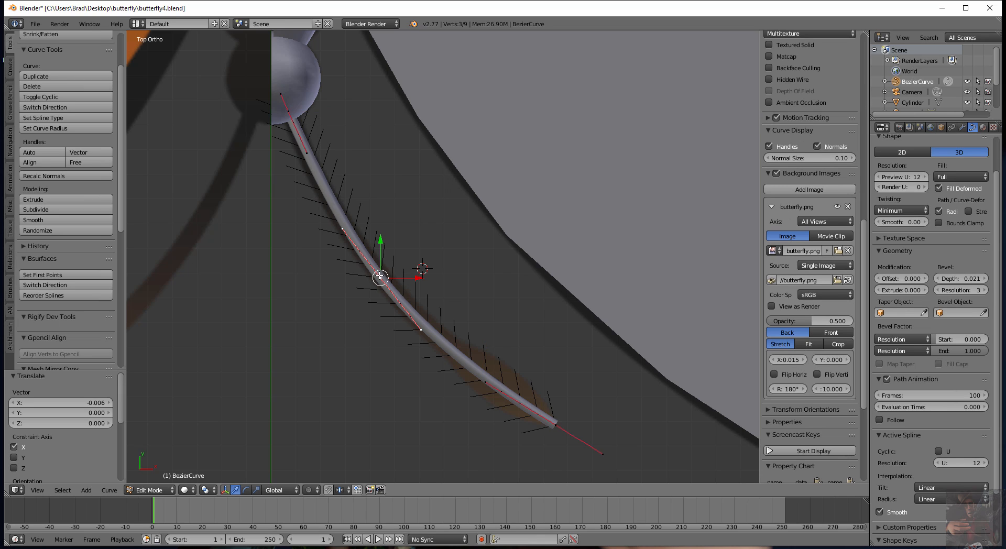
drag(421, 277, 423, 278)
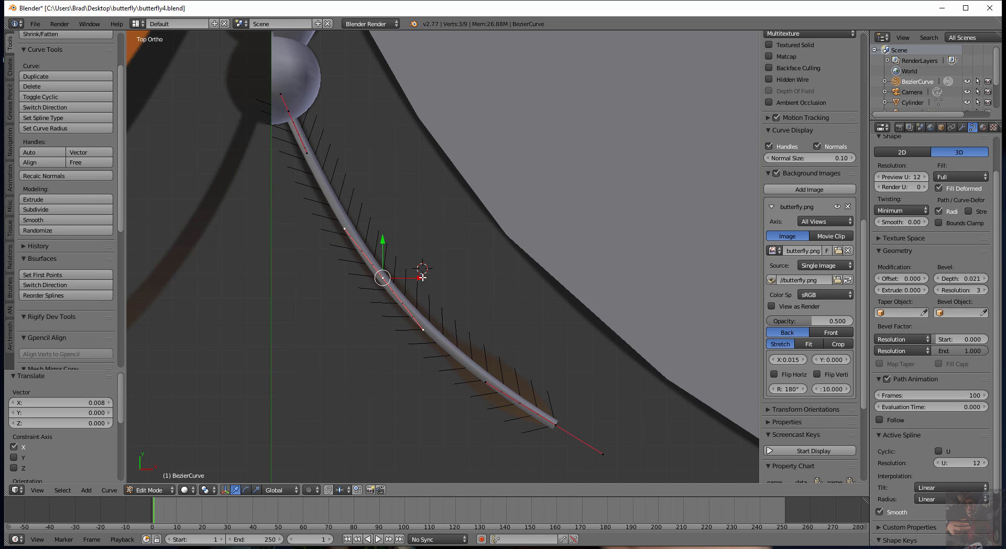
Move the tip point's inner handle about 0.030 along Y and the middle control point about -0.004 along Y
right_click(486, 381)
drag(486, 345, 493, 343)
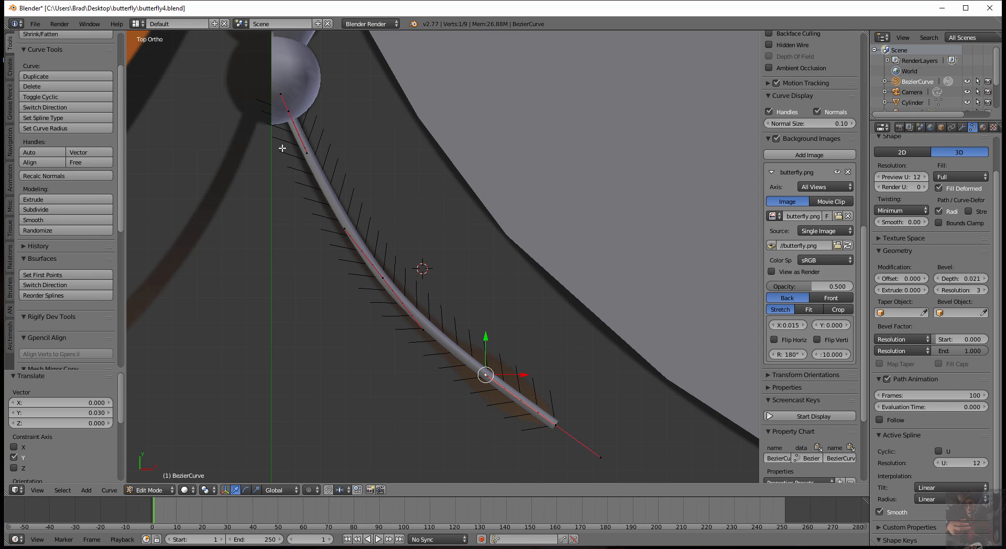
right_click(383, 277)
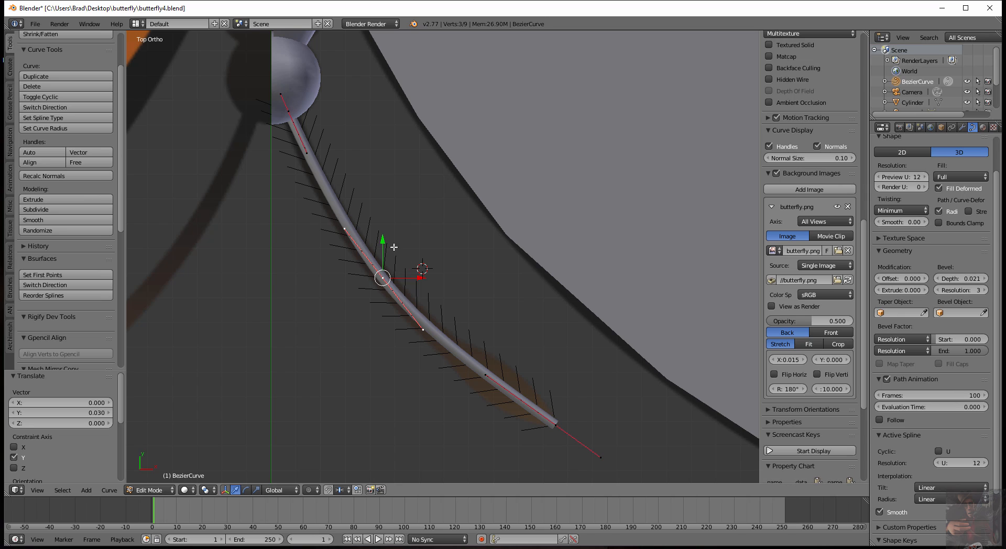
drag(384, 240, 382, 243)
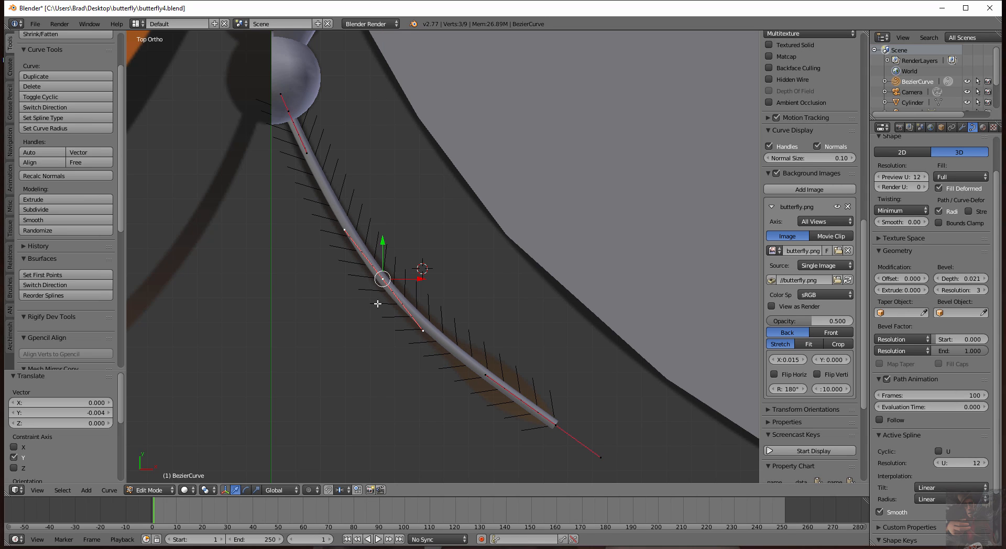
Move the middle point's tip-side handle about -0.021 X, 0.030 Y and its head-side handle about 0.034 X, -0.068 Y
right_click(423, 330)
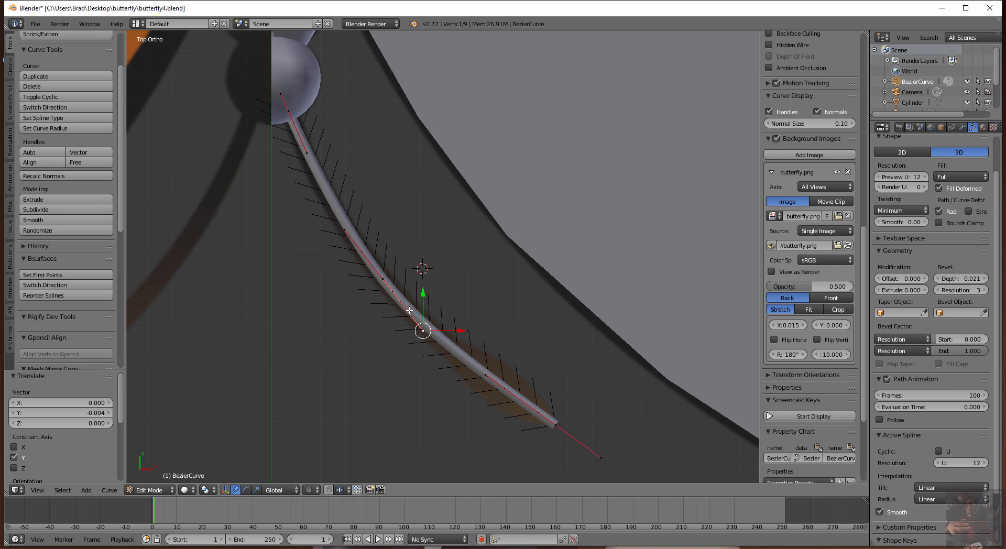
key(g)
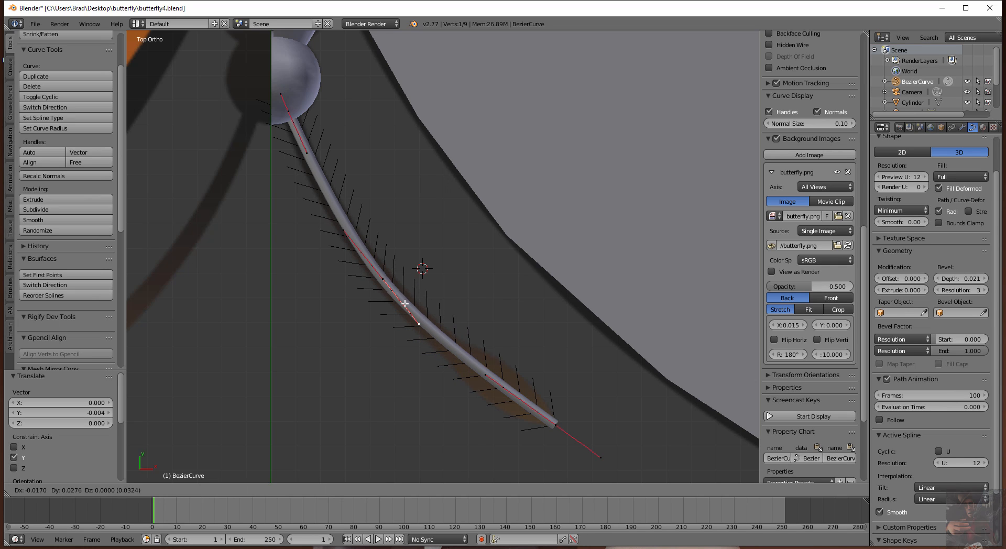
click(404, 303)
right_click(344, 230)
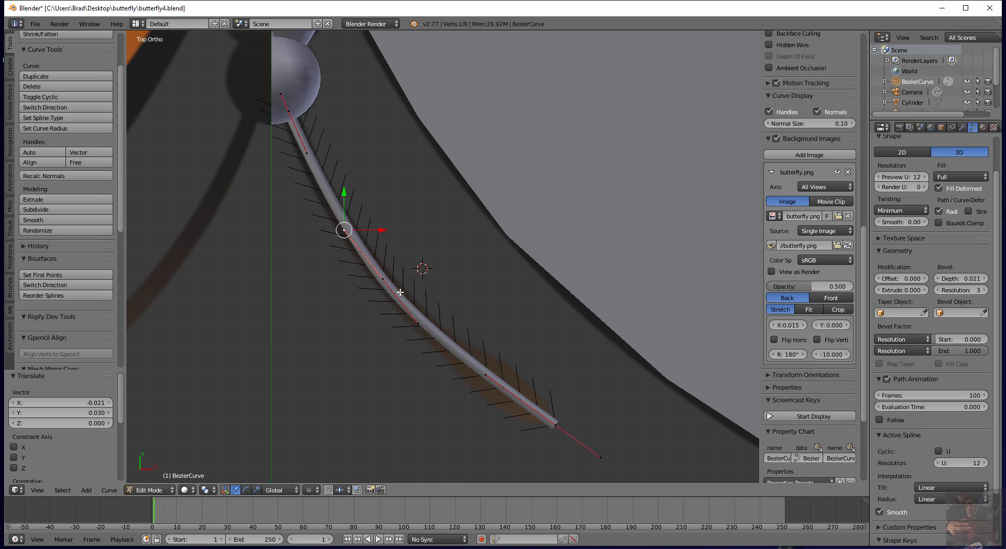
key(g)
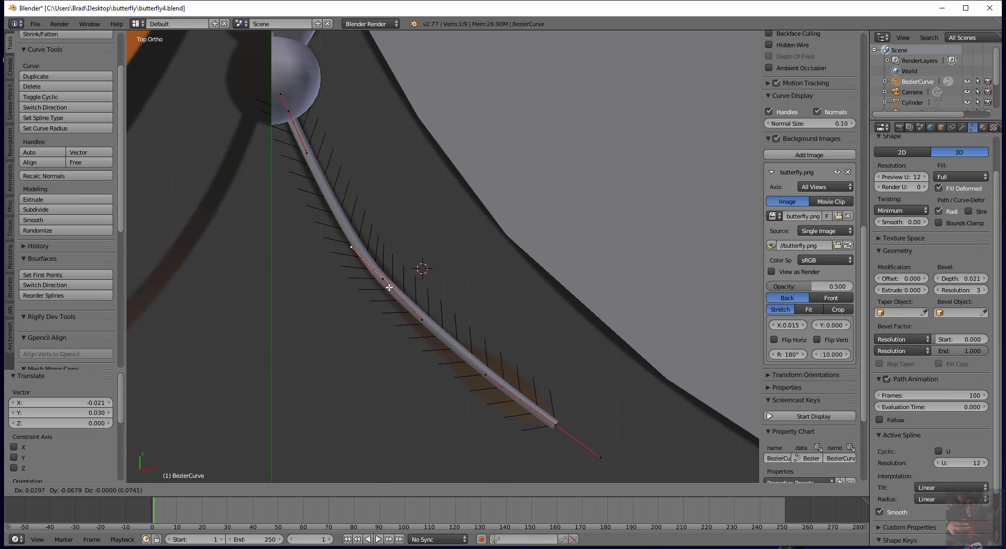
click(390, 288)
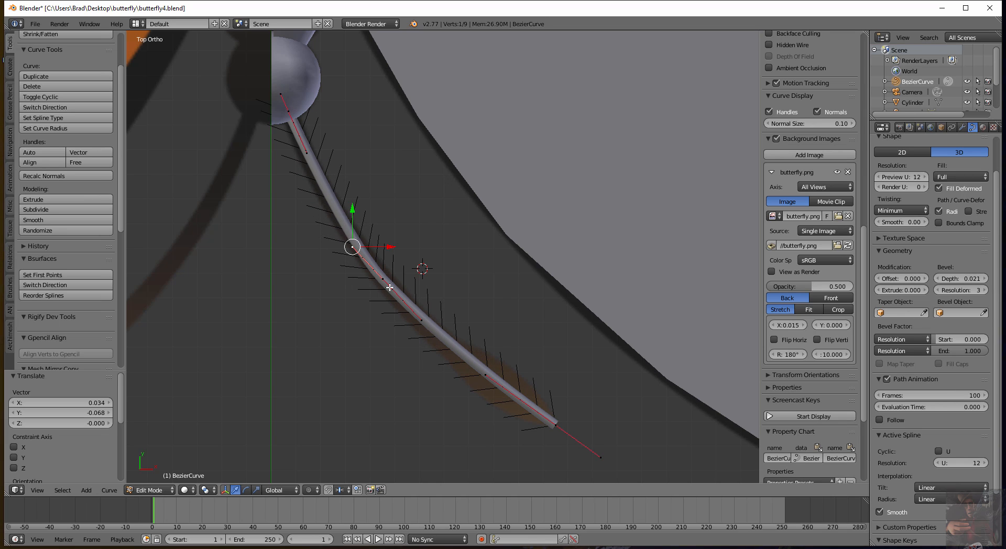
Convert the antenna curve to a mesh in Object Mode using Mesh from Curve/Meta/Surf/Text
scroll(390, 258, up, 6)
scroll(391, 258, down, 6)
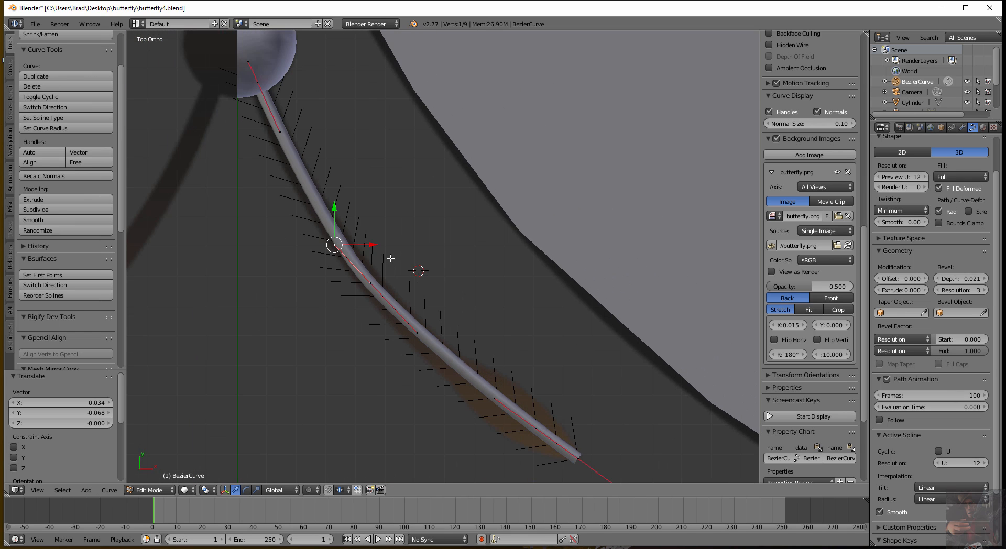
middle_drag(428, 221, 418, 242)
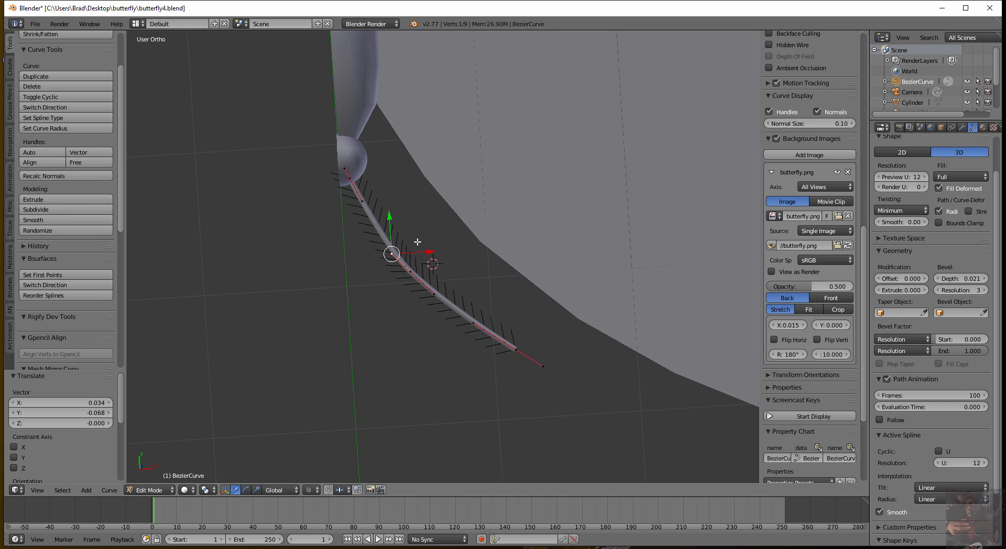
scroll(408, 239, up, 3)
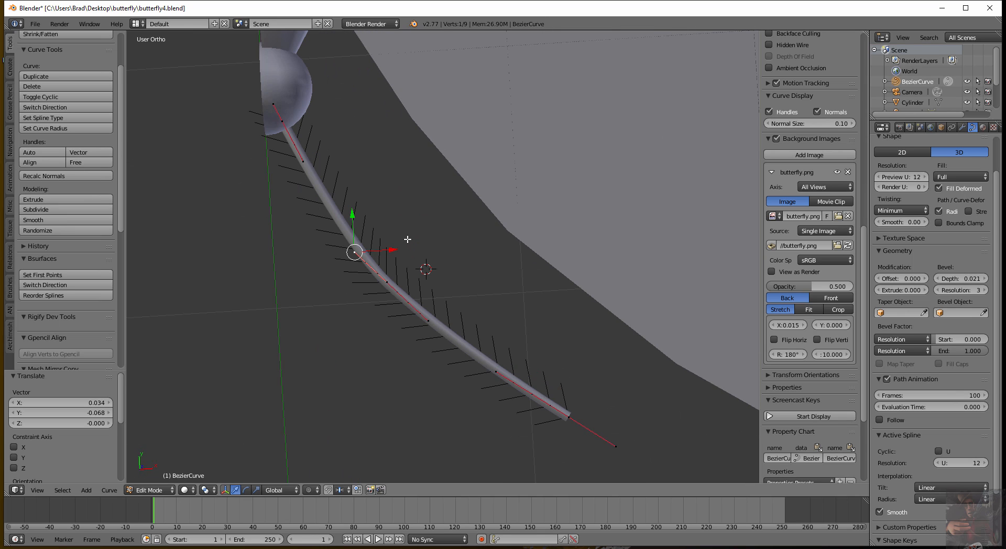
key(KP_7)
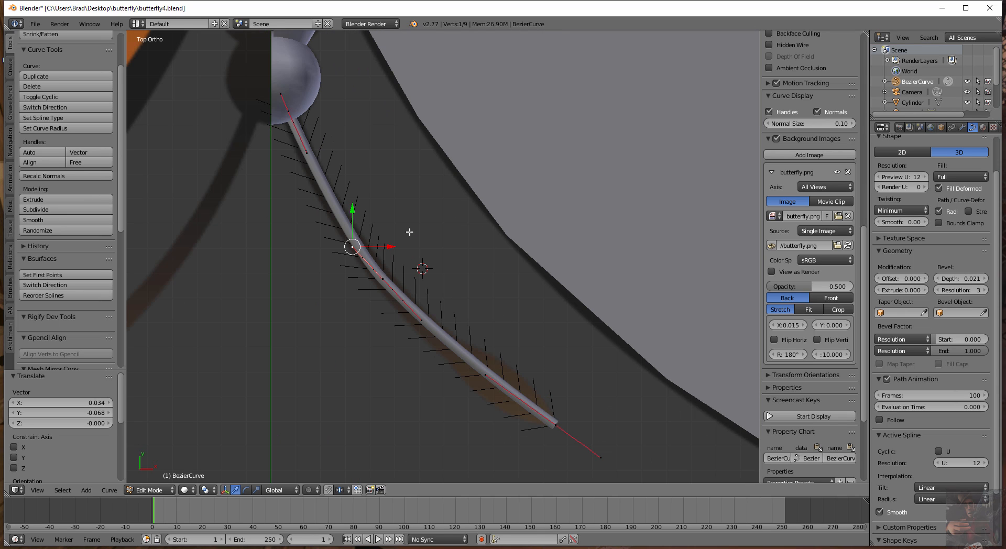
click(109, 491)
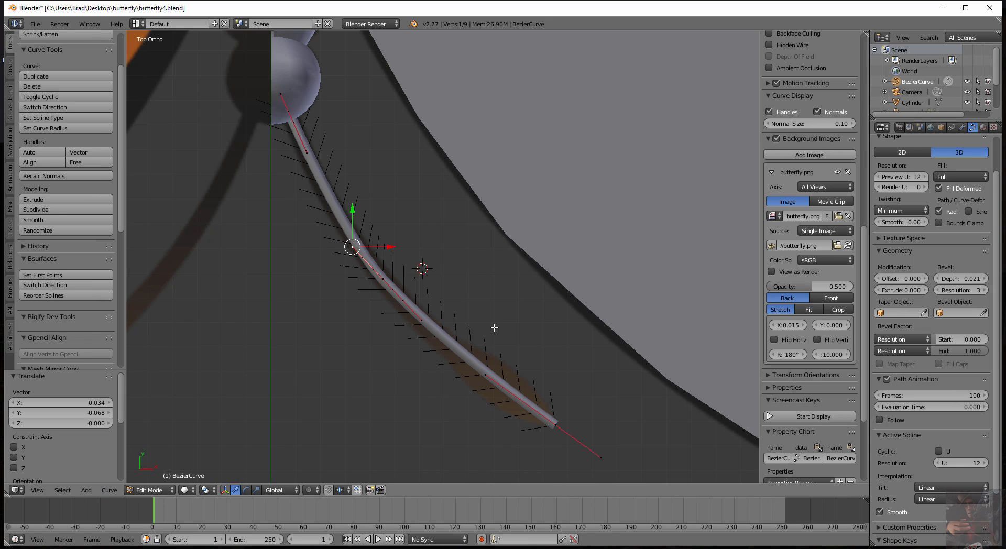
key(Tab)
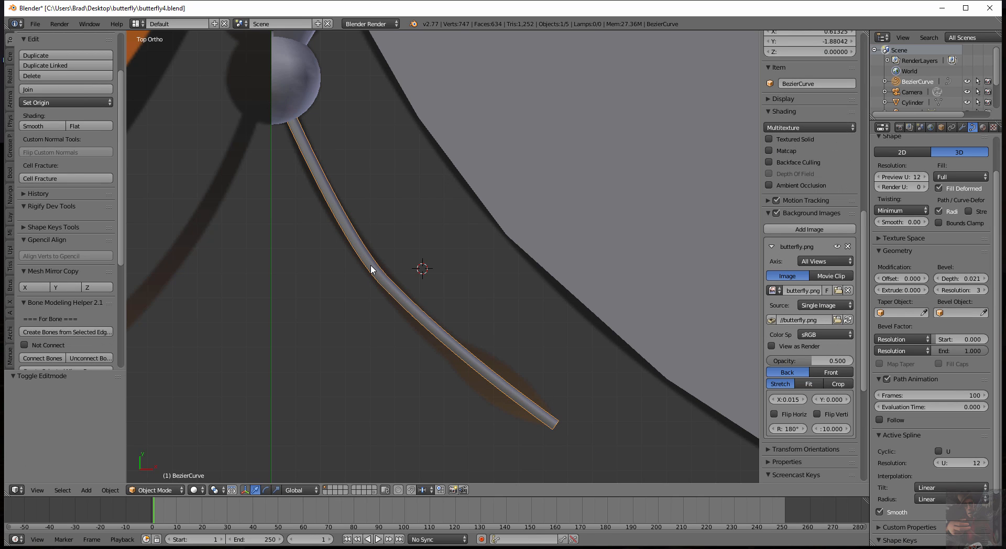
click(114, 491)
mouse_move(140, 153)
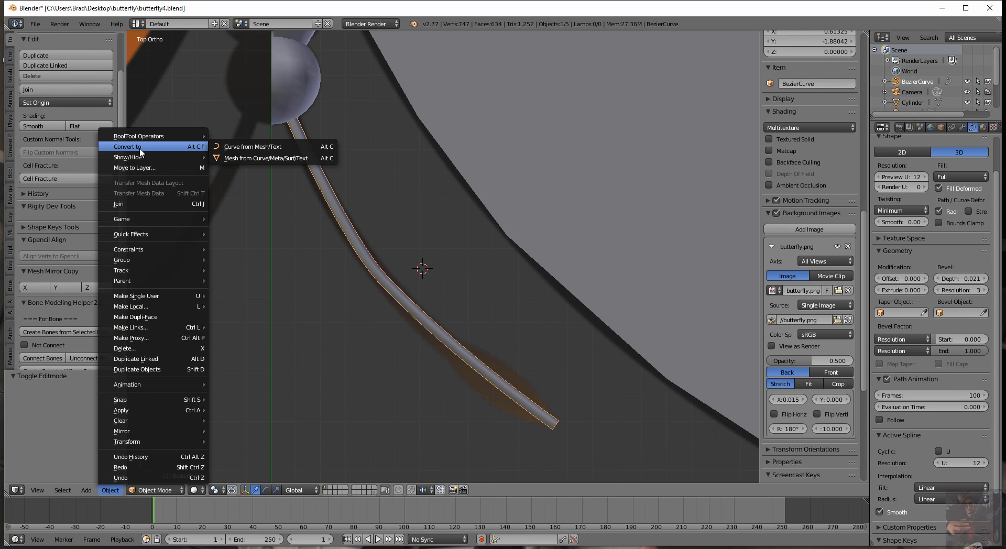
click(302, 156)
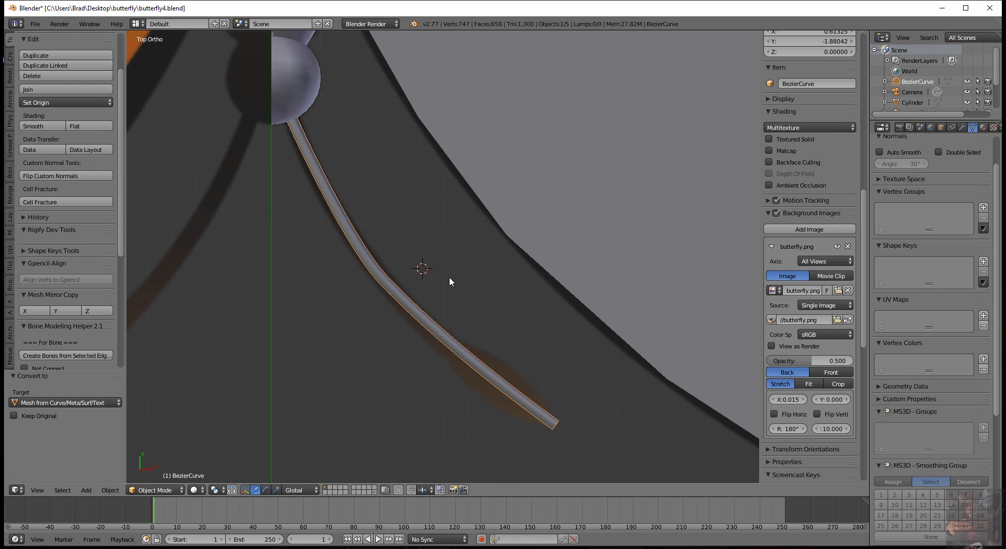
middle_drag(449, 276, 388, 202)
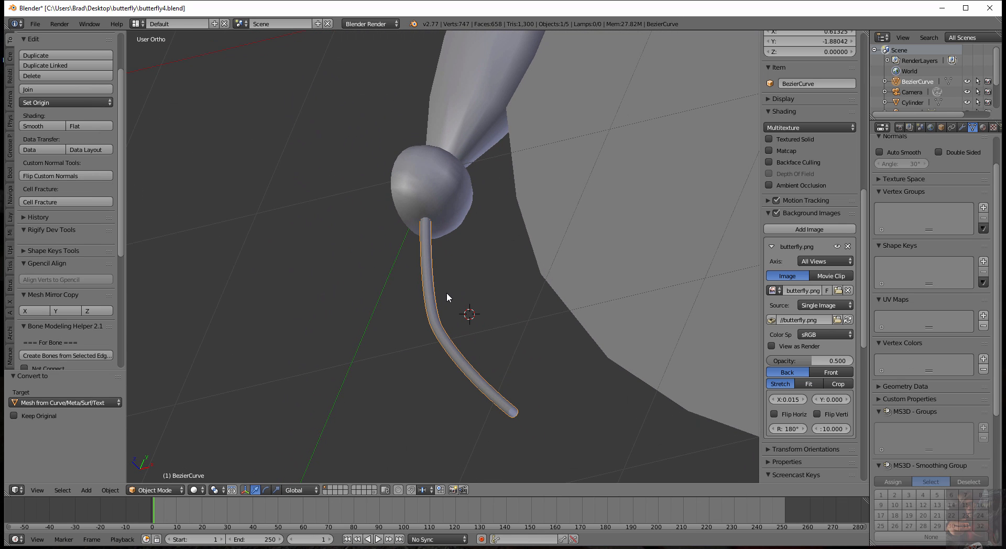
Put the antenna mesh in Edit Mode and compare its edge loops with the reference image in top orthographic view
key(Tab)
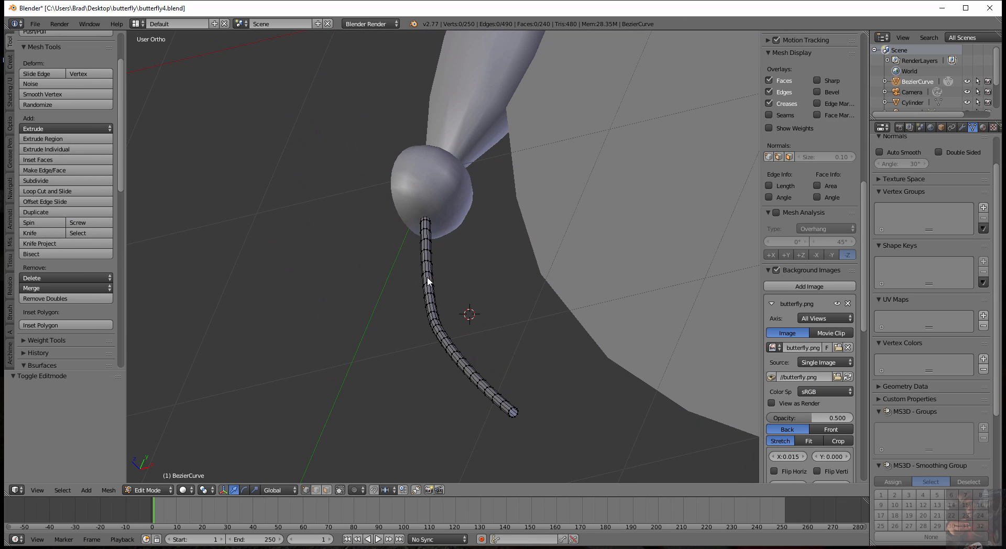
middle_drag(478, 348, 307, 258)
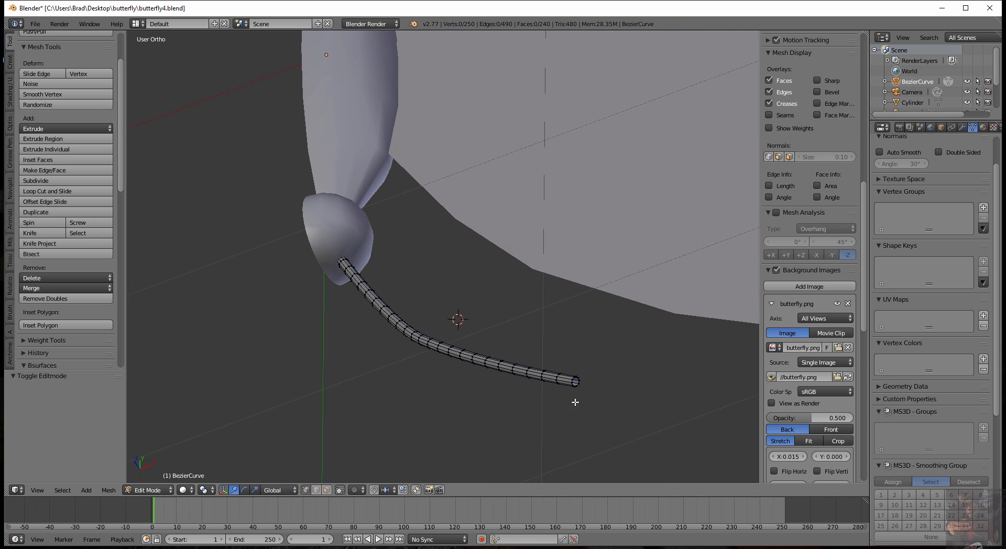
middle_drag(575, 402, 485, 215)
scroll(443, 442, up, 3)
scroll(497, 192, up, 2)
scroll(489, 213, down, 5)
scroll(484, 215, down, 2)
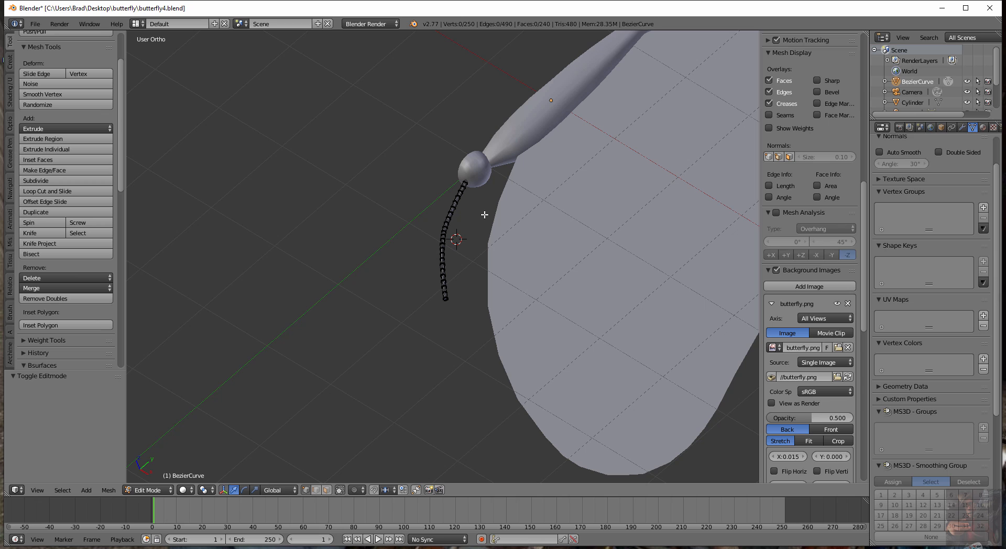
key(KP_7)
scroll(485, 214, up, 3)
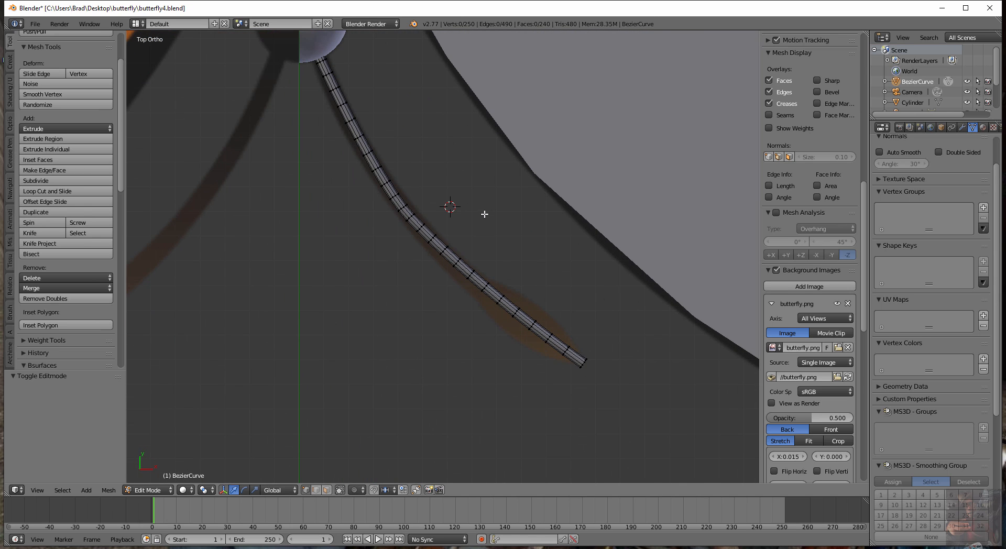
scroll(485, 215, up, 3)
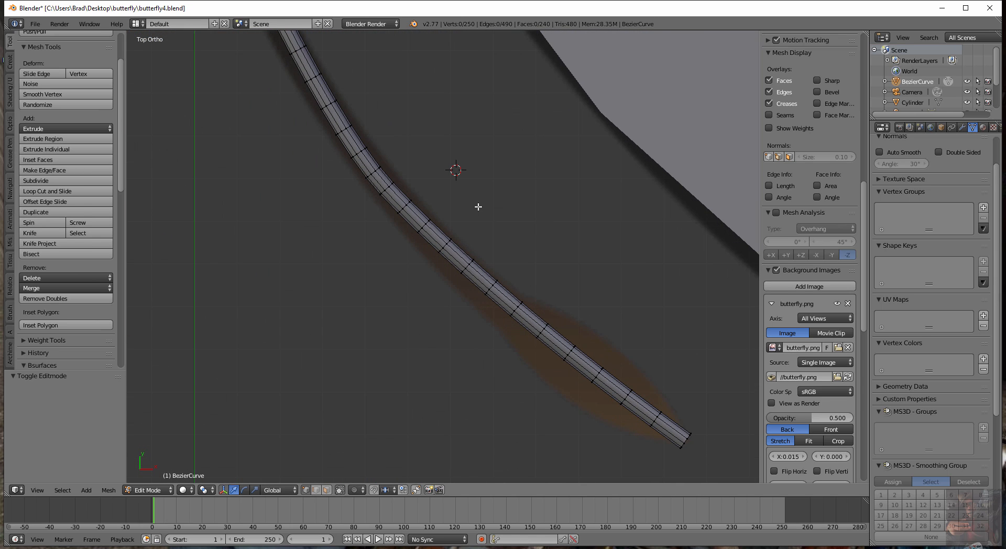
Shift an edge loop at the antenna's middle bend about -0.002 along X
alt+right_click(372, 173)
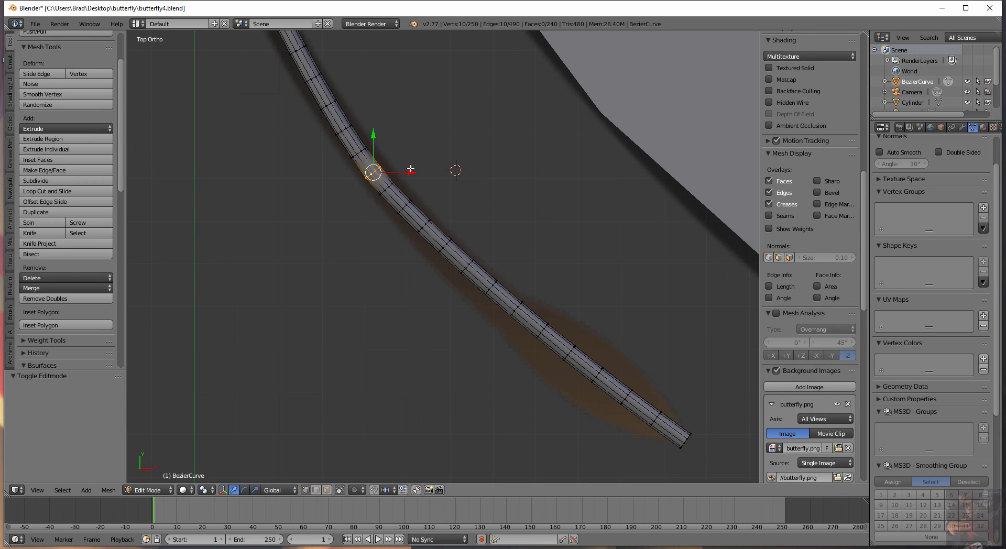
drag(411, 170, 439, 207)
alt+right_click(386, 187)
alt+right_click(404, 205)
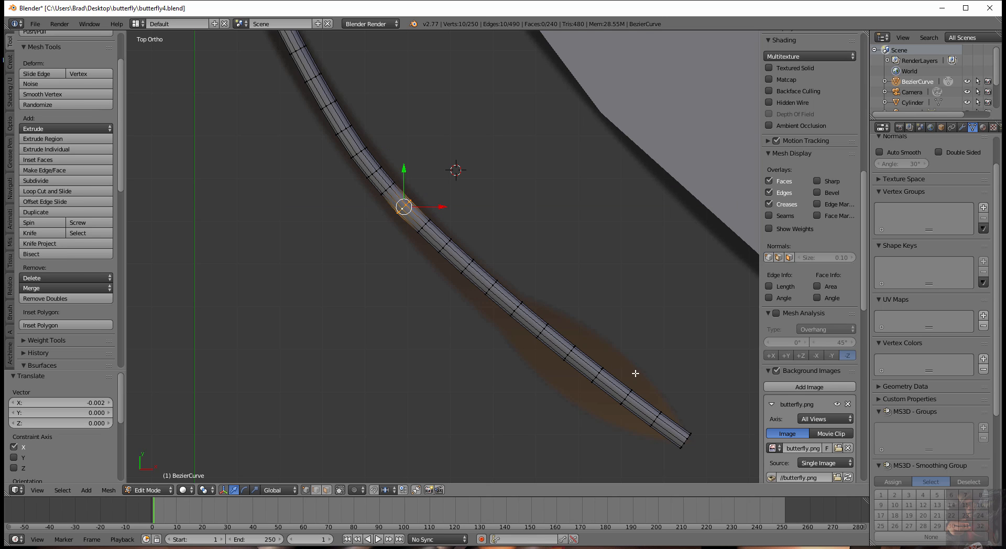
Scale the edge loop where the antenna's thick tip begins by about 1.282 and move it about -0.010 along X
alt+right_click(516, 309)
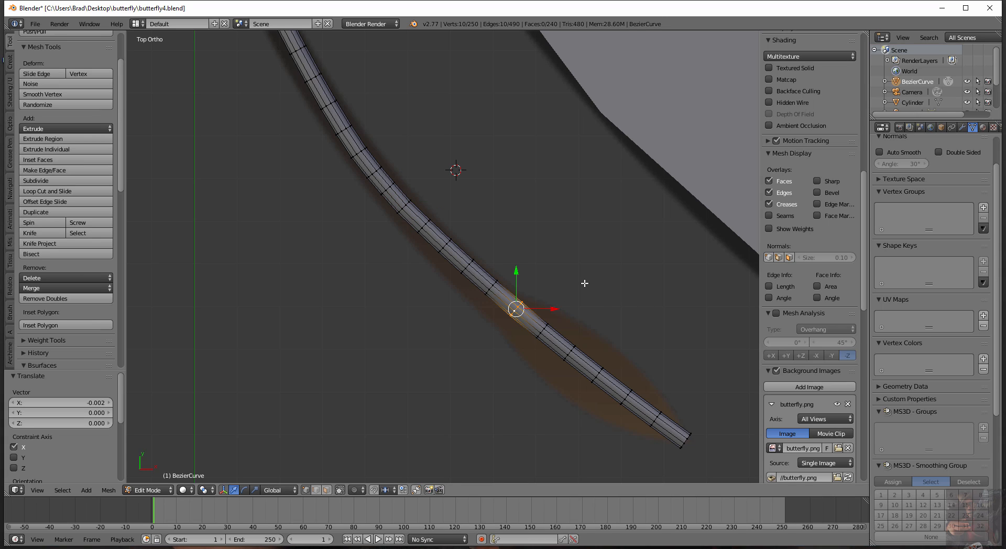
click(211, 491)
middle_drag(609, 458, 536, 374)
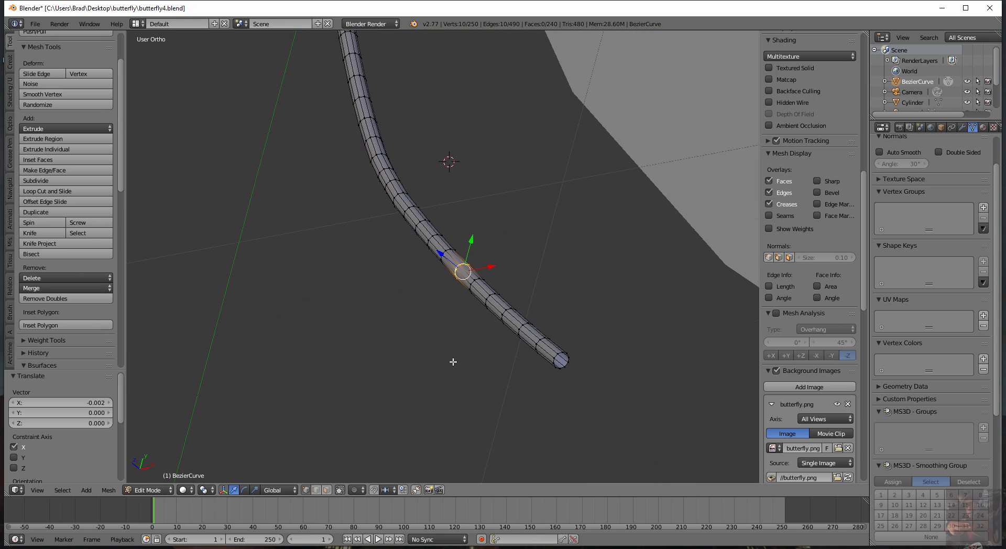
key(KP_7)
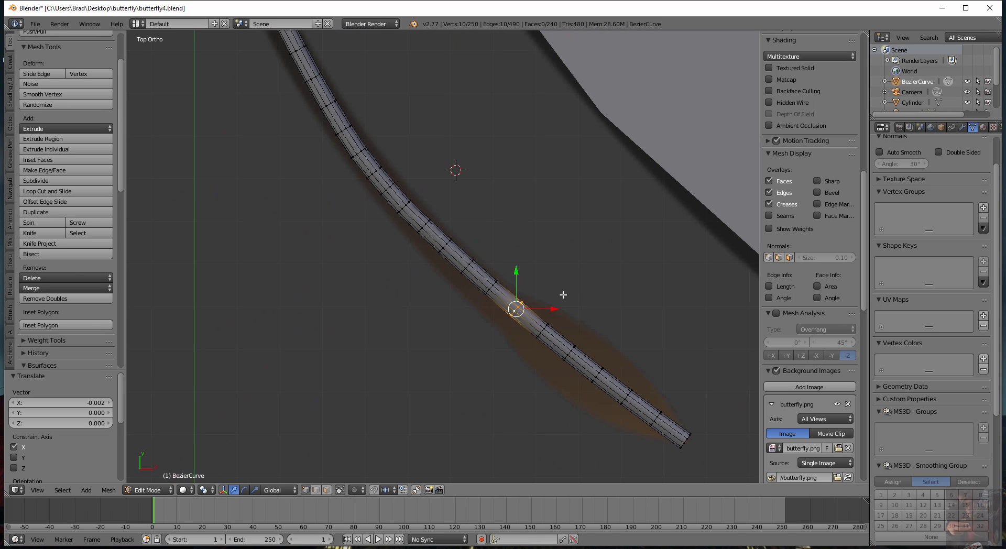
key(s)
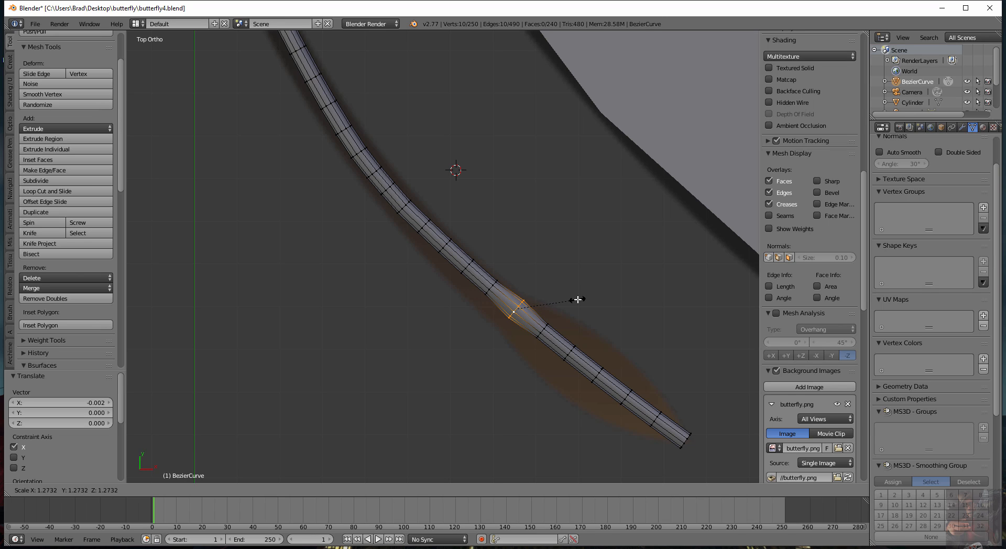
click(579, 298)
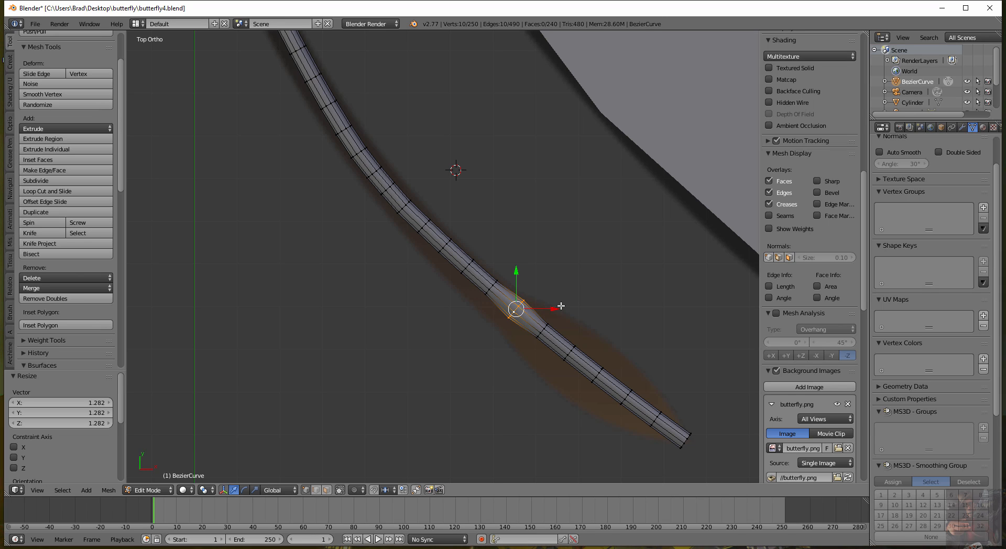
drag(555, 308, 549, 308)
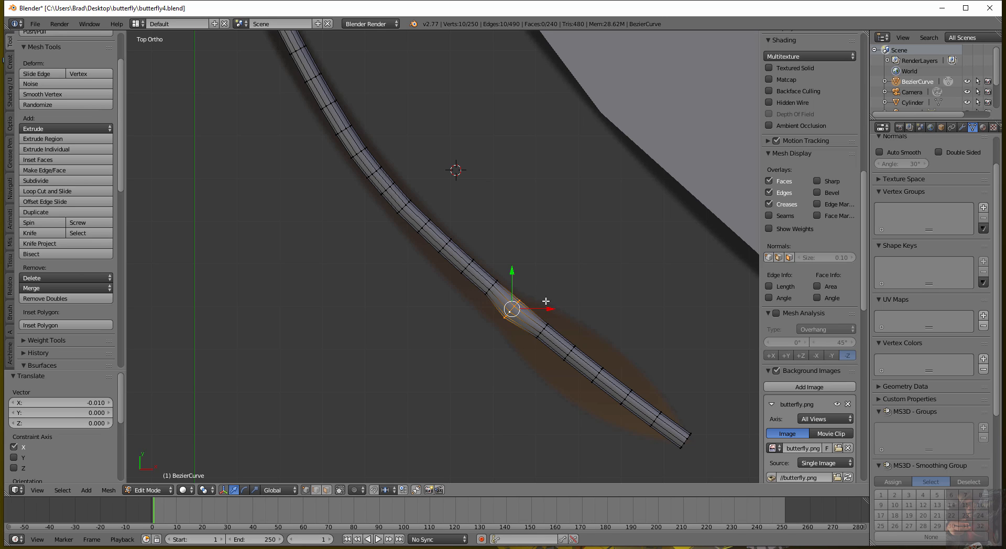
Fill the adjacent head-side edge loop with a face and move the loop about -0.011 X, -0.006 Y
alt+right_click(491, 286)
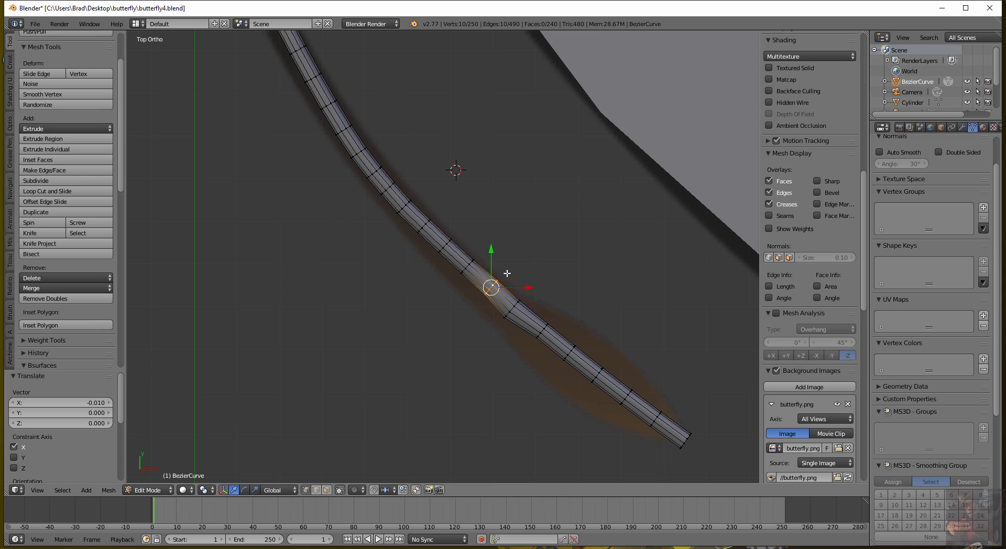
key(f)
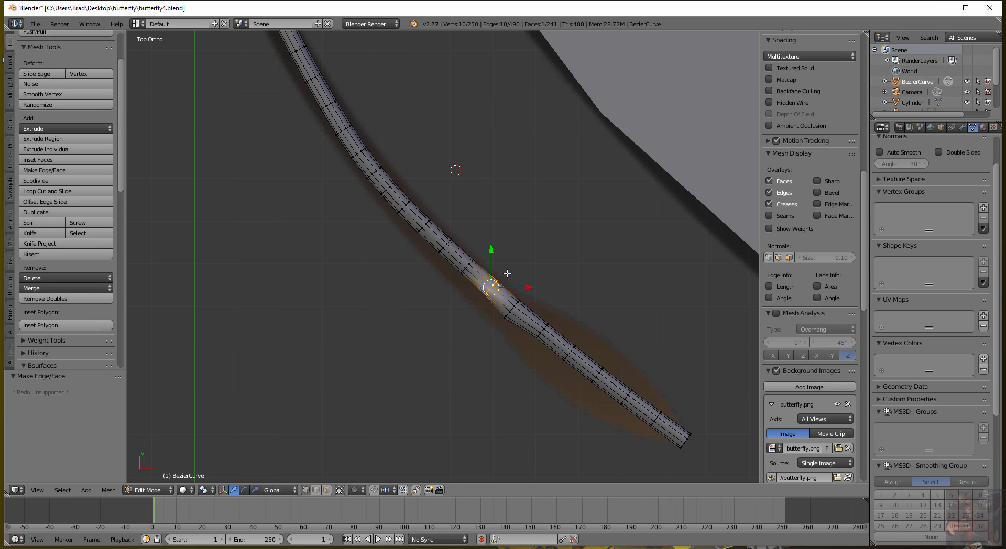
key(g)
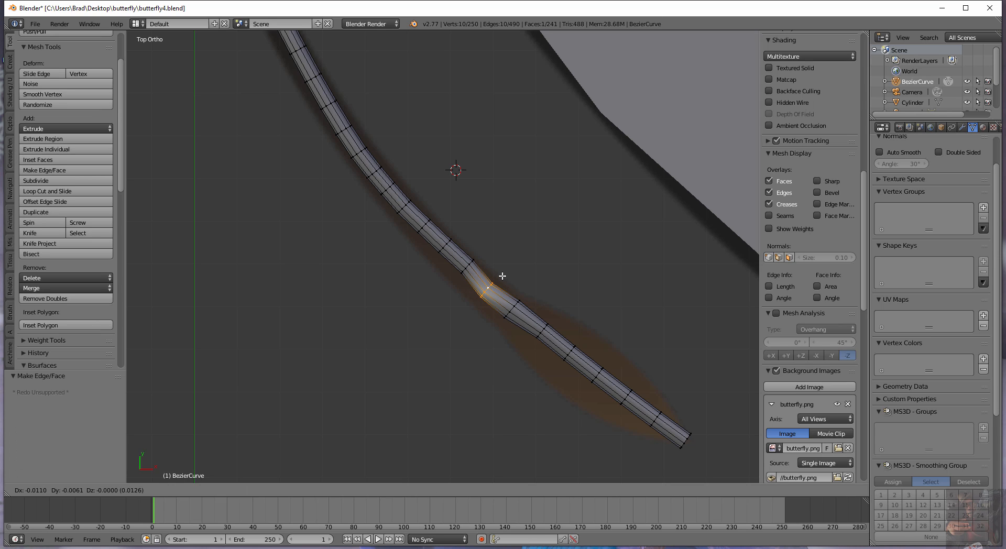
click(503, 276)
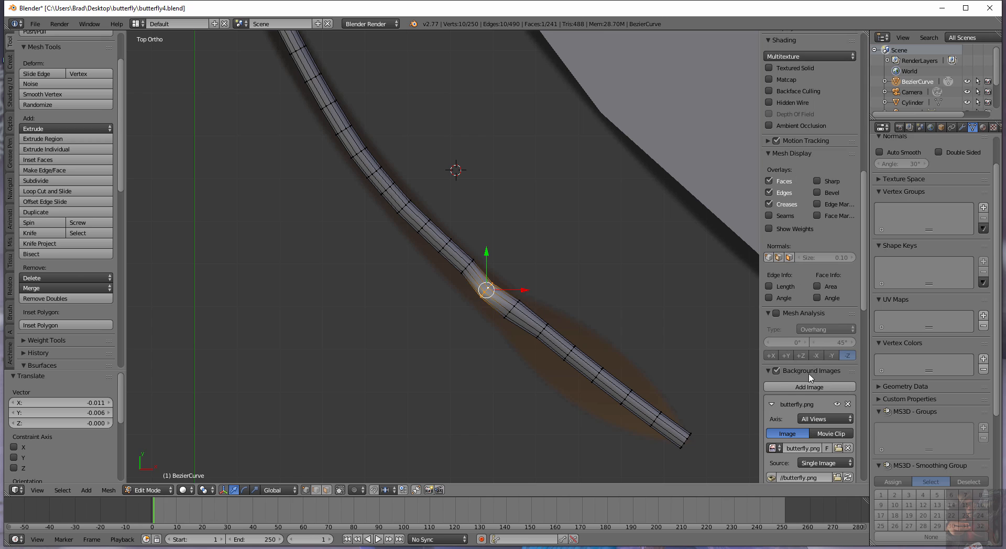
Start the Screencast Keys display in the viewport
scroll(811, 375, down, 6)
scroll(811, 376, down, 8)
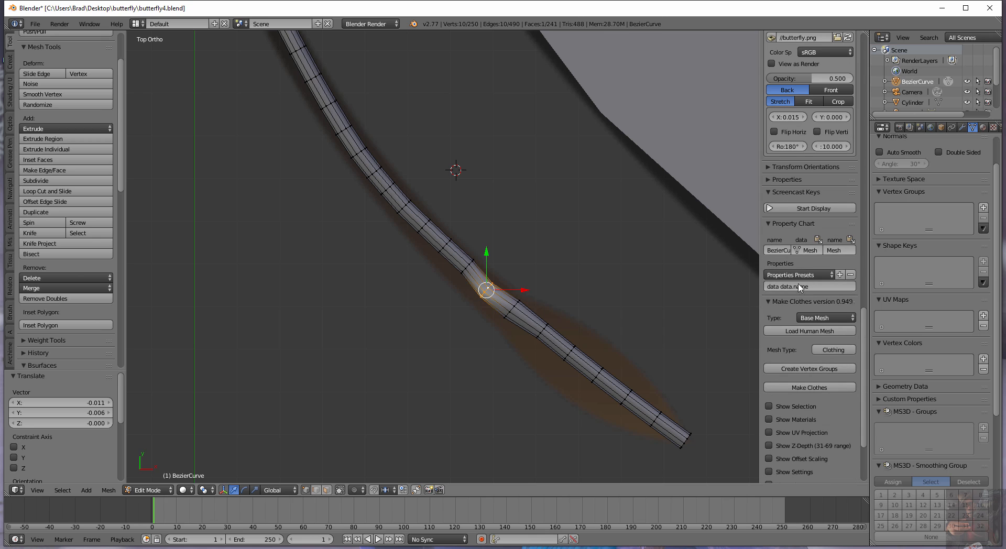
click(808, 209)
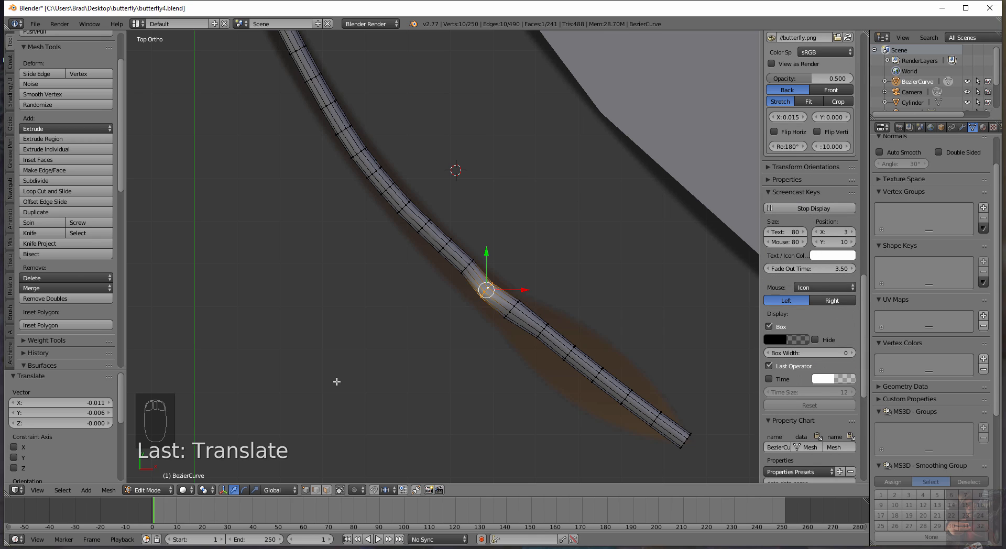
Move the edge loop just head-side of the filled ring about -0.006 X, -0.007 Y
scroll(454, 264, up, 4)
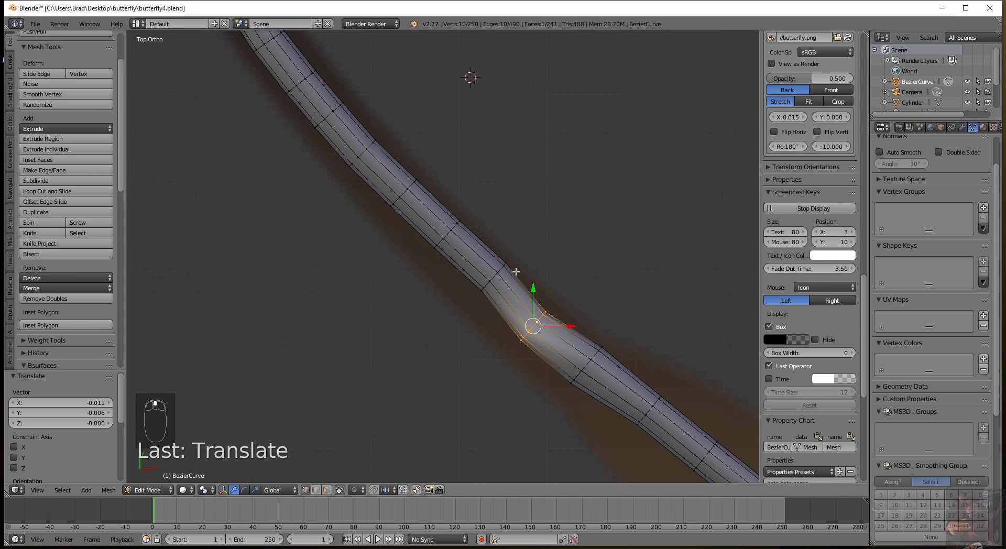
alt+right_click(493, 275)
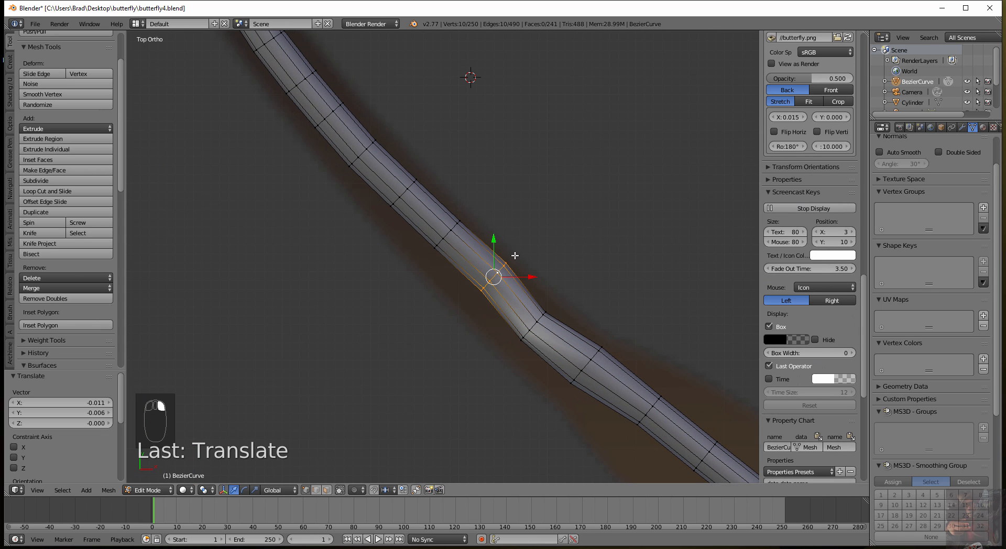
key(g)
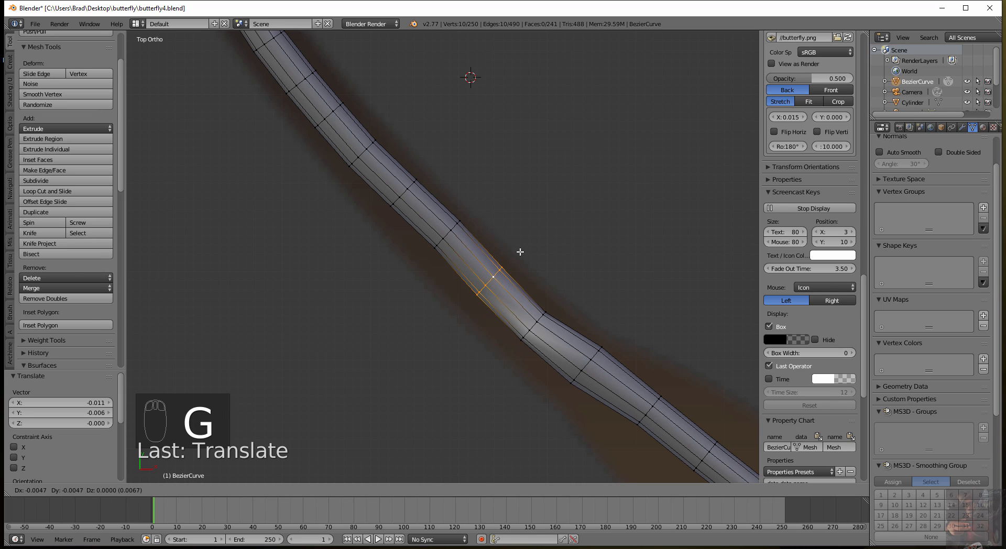
click(518, 253)
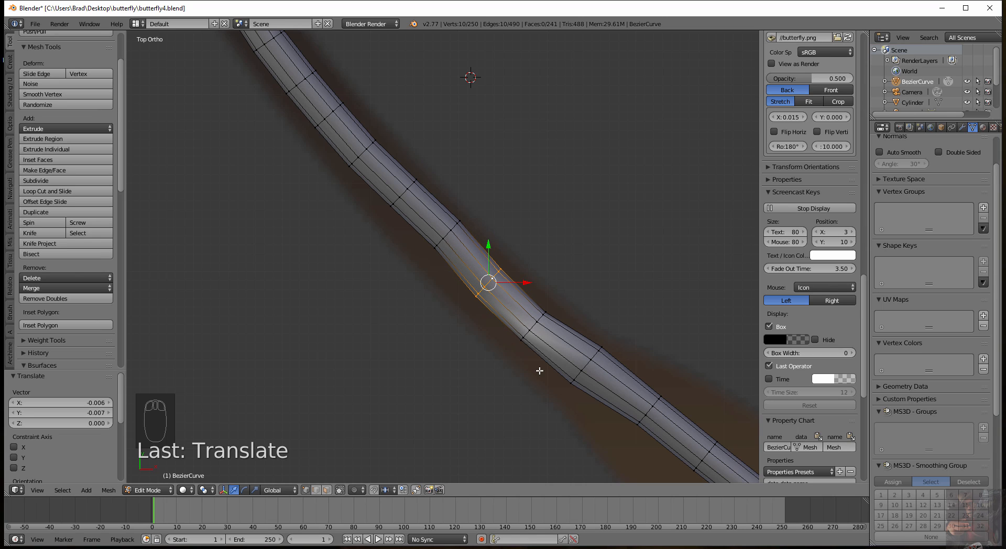
right_click(533, 327)
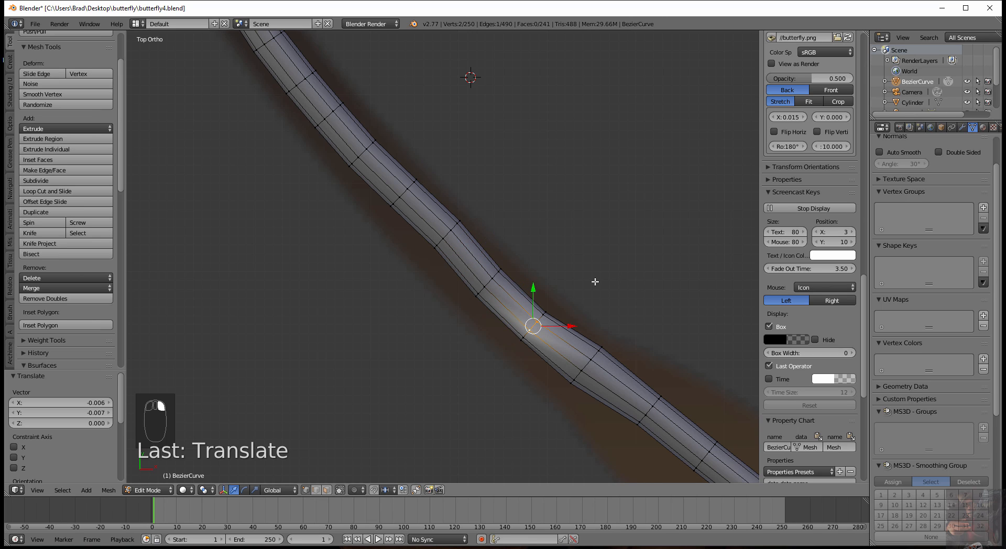
key(s)
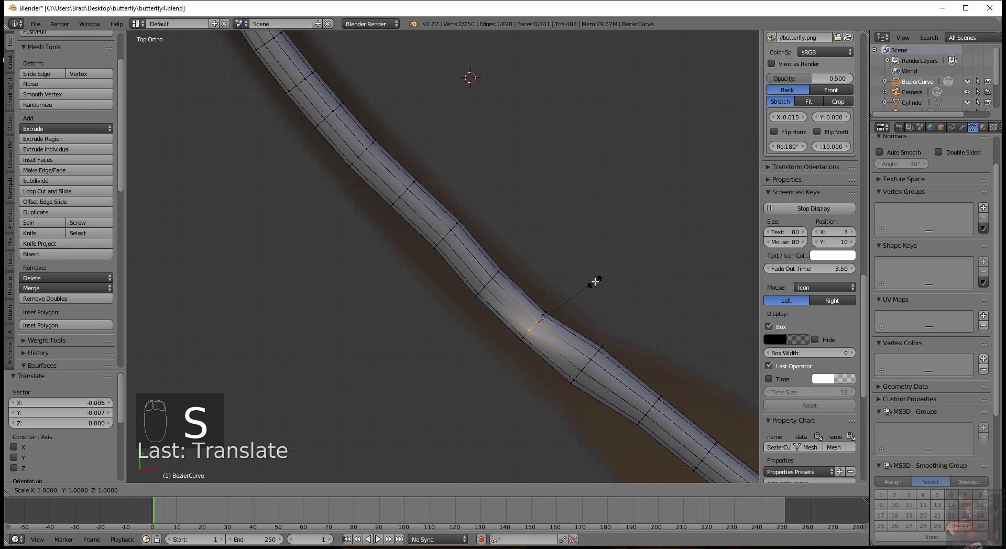
key(Escape)
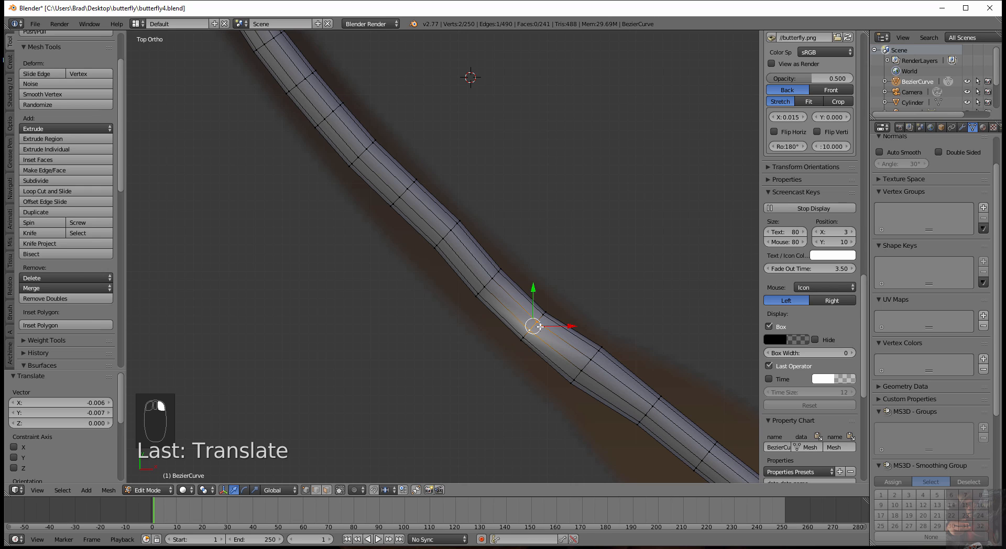
key(ctrl+z)
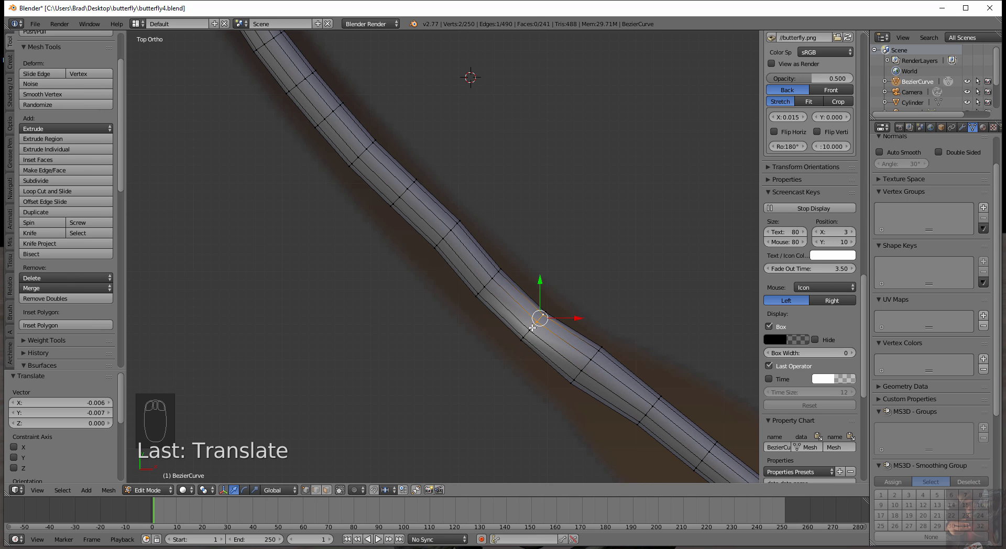
right_click(532, 328)
Select the whole antenna mesh and run Remove Doubles on it
middle_drag(536, 363, 450, 347)
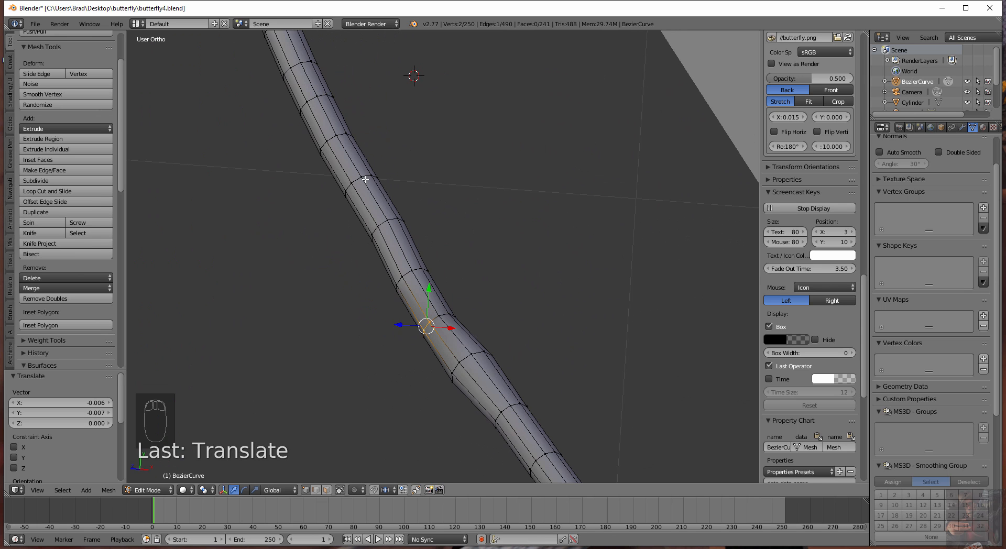
scroll(365, 179, down, 6)
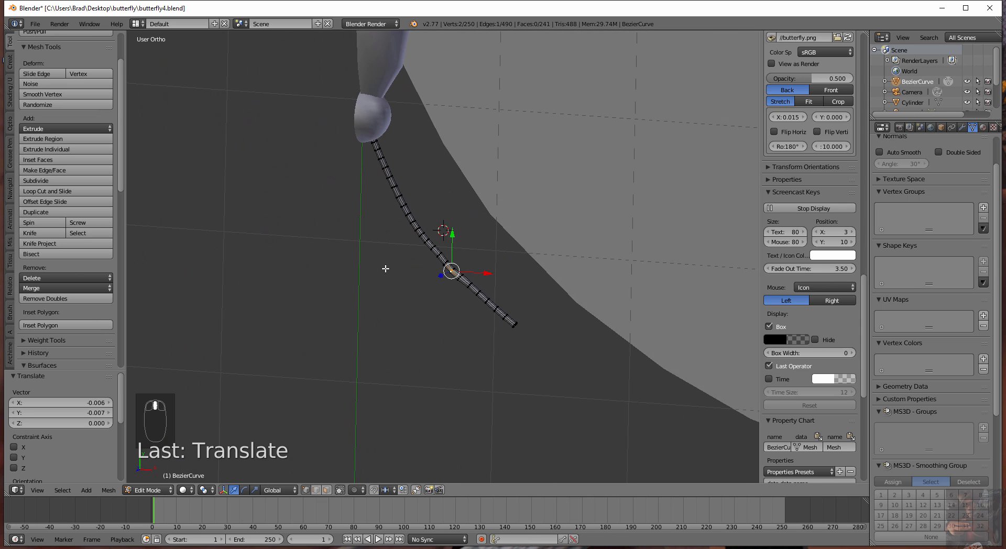
middle_drag(386, 269, 429, 215)
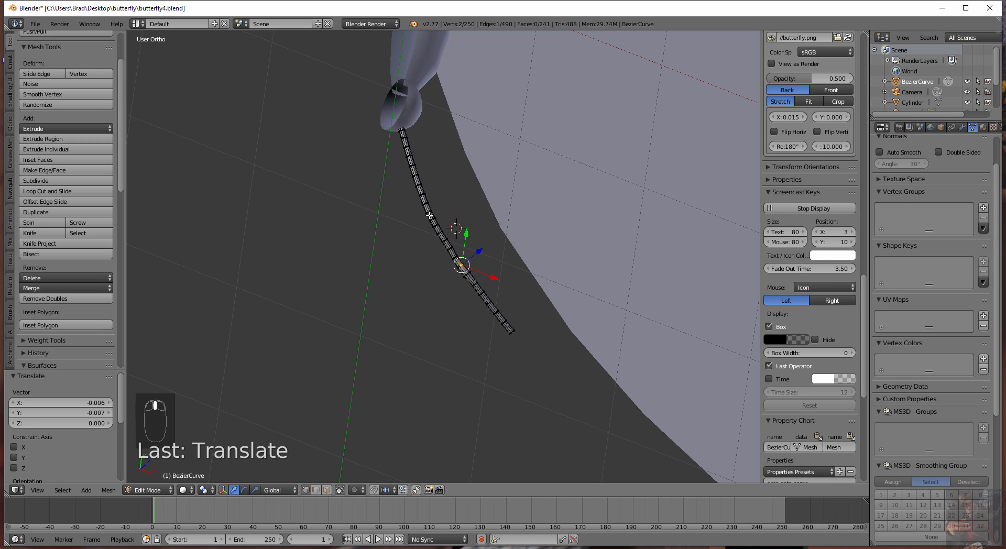
key(a)
key(a)
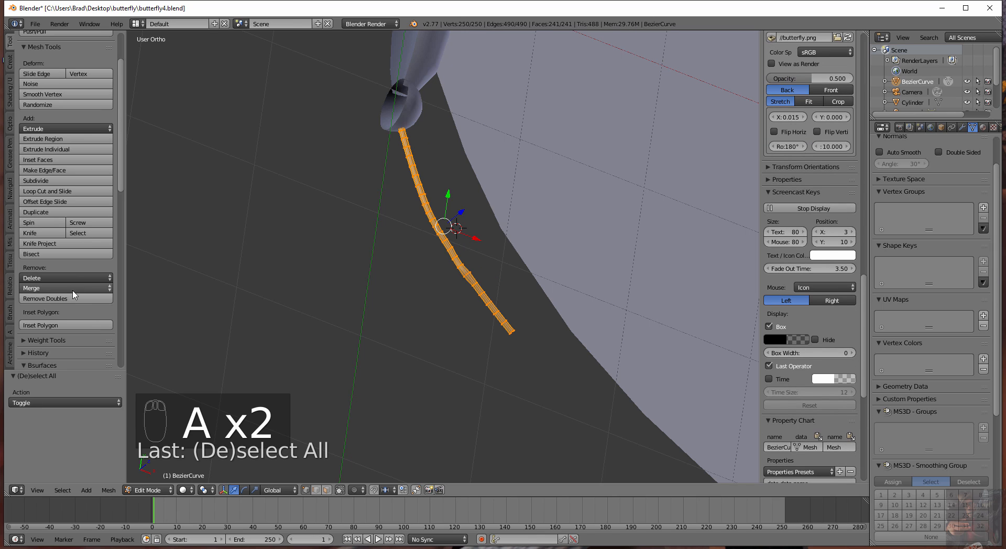
click(73, 298)
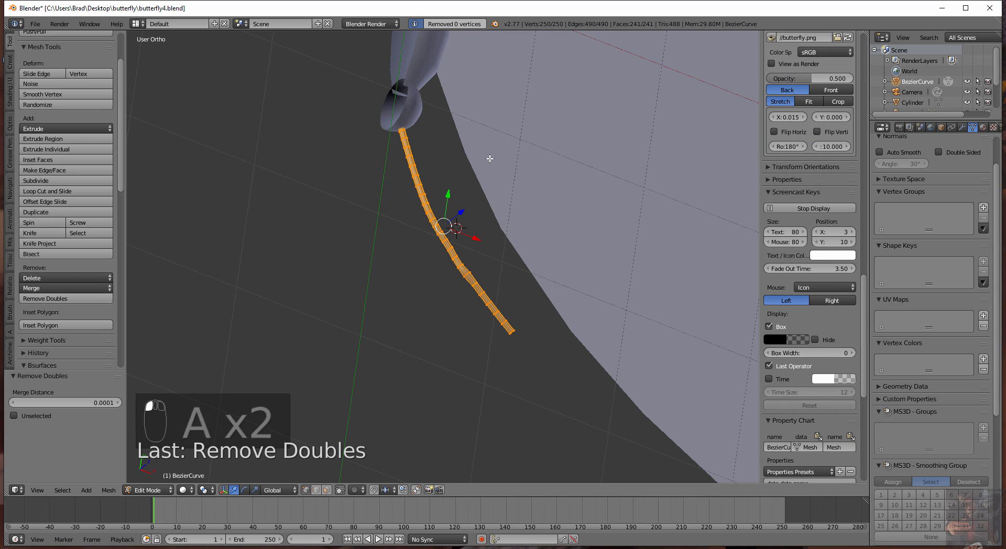
Examine how the edges connect around the ring just head-side of the antenna's thickened section
middle_drag(444, 252, 447, 322)
scroll(447, 322, up, 8)
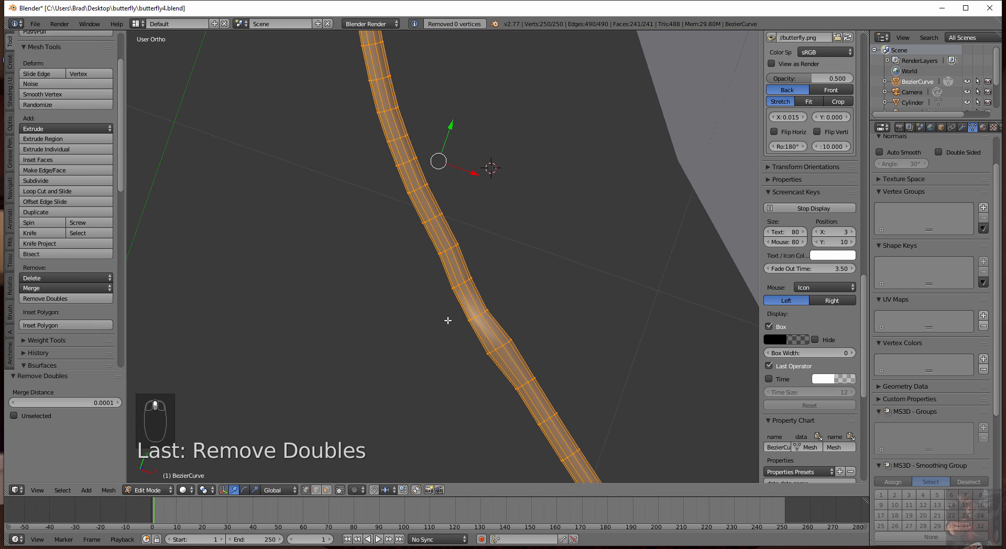
right_click(494, 341)
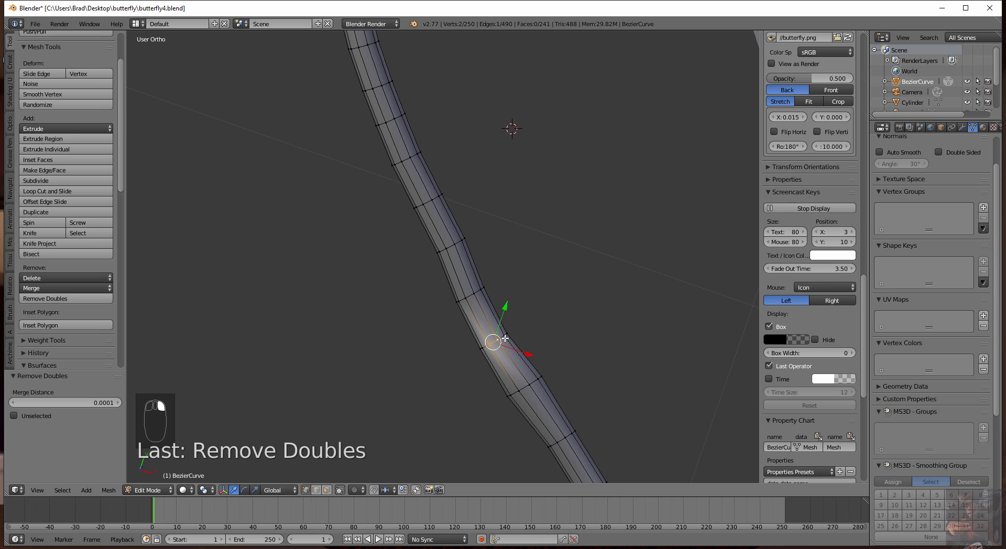
shift+right_click(501, 339)
shift+right_click(487, 347)
middle_drag(493, 362, 557, 246)
scroll(579, 195, up, 5)
shift+middle_drag(549, 199, 332, 332)
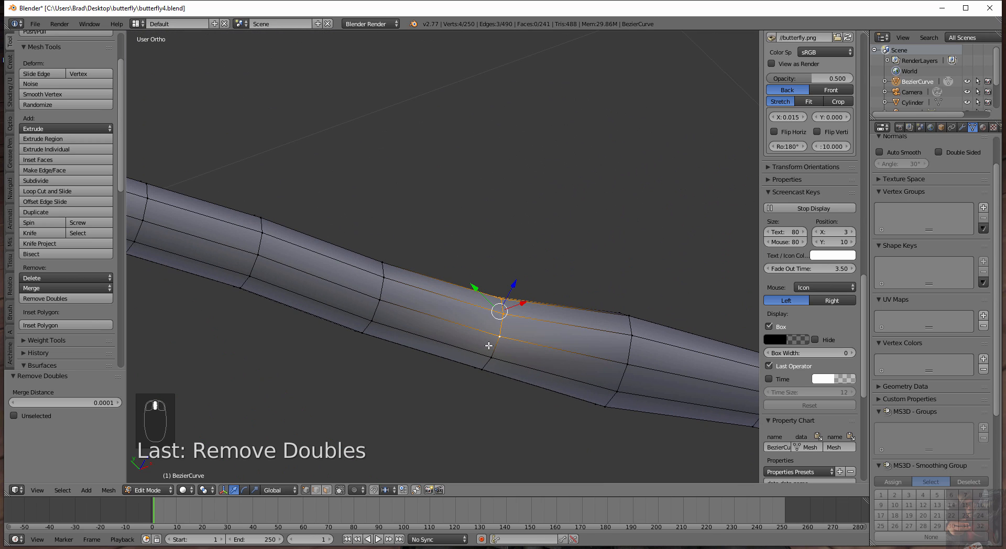
right_click(498, 347)
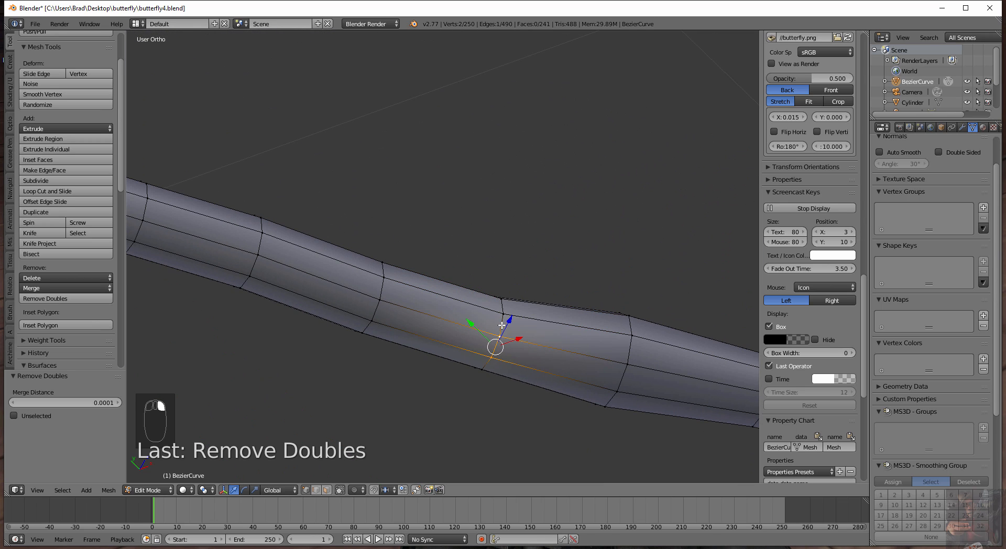
shift+right_click(501, 325)
scroll(502, 326, down, 5)
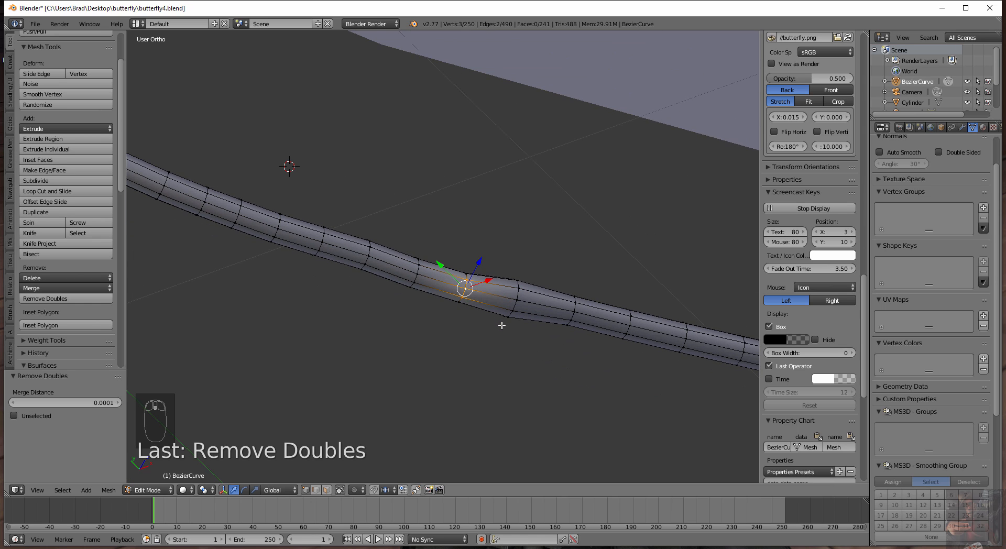
Try Remove Doubles on the whole antenna mesh with a merge distance of 0.020, and undo it
key(a)
key(a)
key(a)
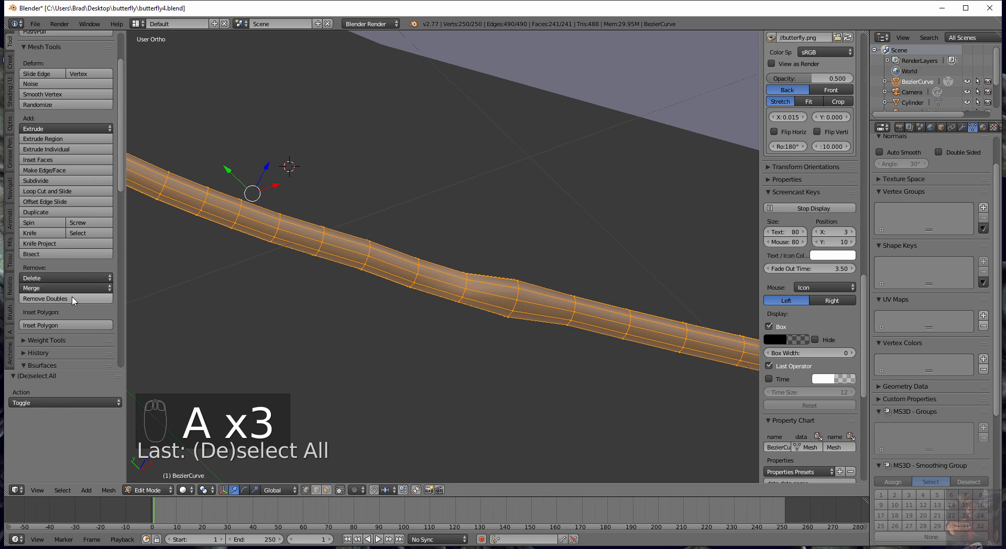
click(75, 300)
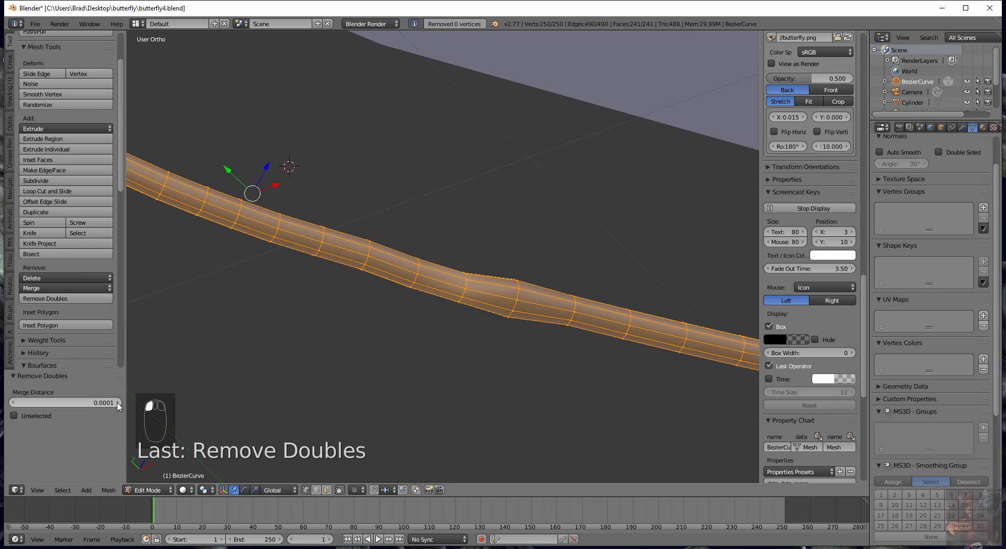
drag(119, 407, 136, 406)
scroll(315, 264, down, 6)
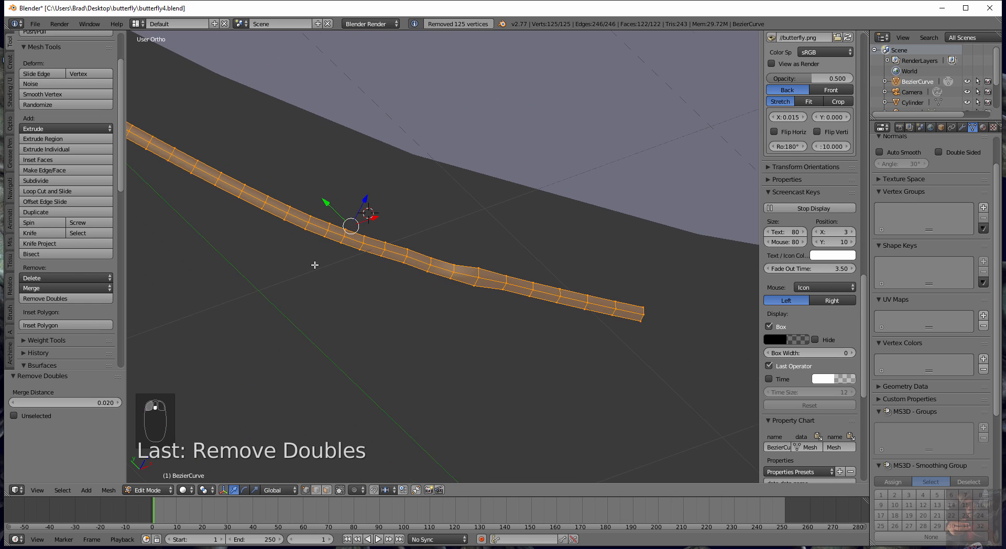
middle_drag(446, 272, 494, 268)
scroll(458, 287, up, 6)
middle_drag(557, 302, 501, 285)
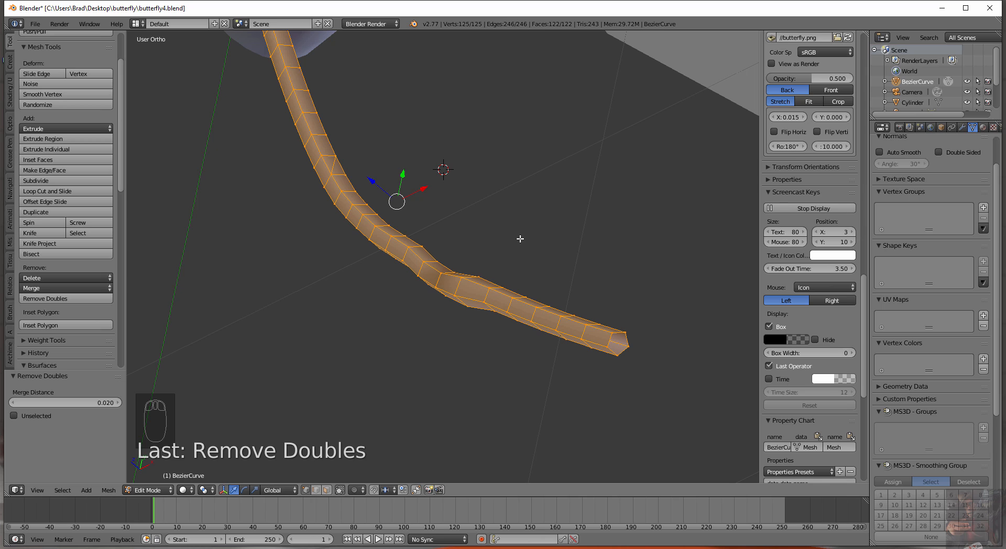
key(ctrl+z)
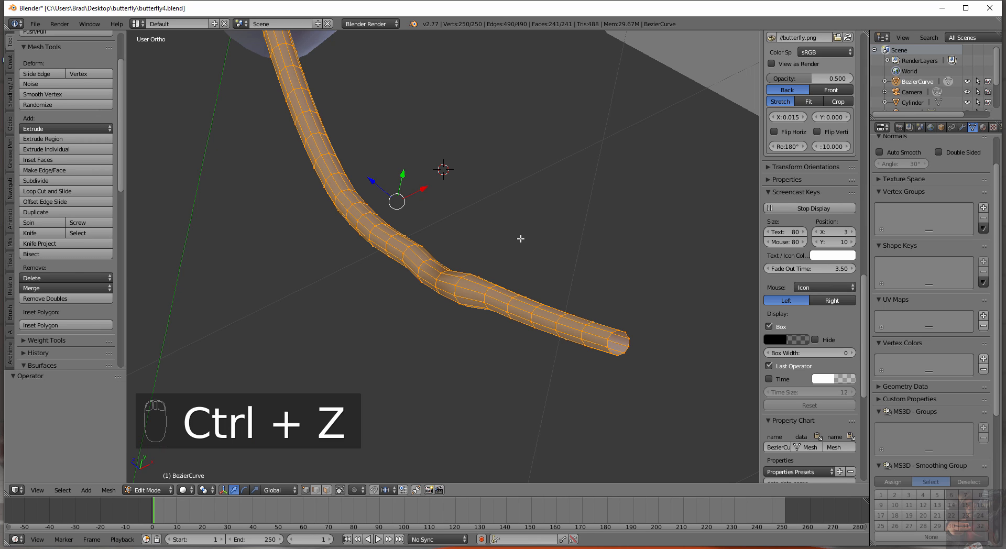
key(ctrl+z)
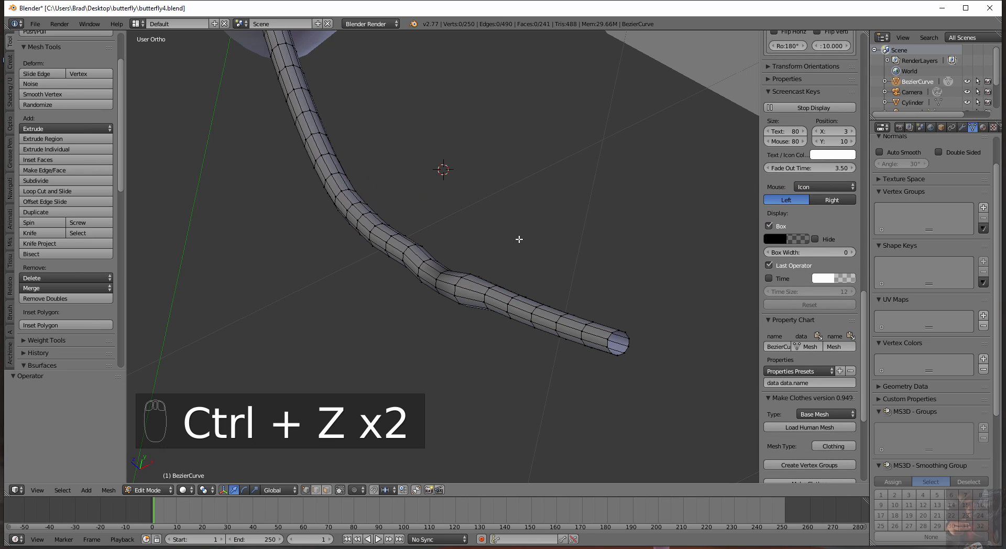
Compare the loop selection of the problem ring with the complete edge loops on either side of it
middle_drag(460, 310, 516, 325)
scroll(517, 324, up, 5)
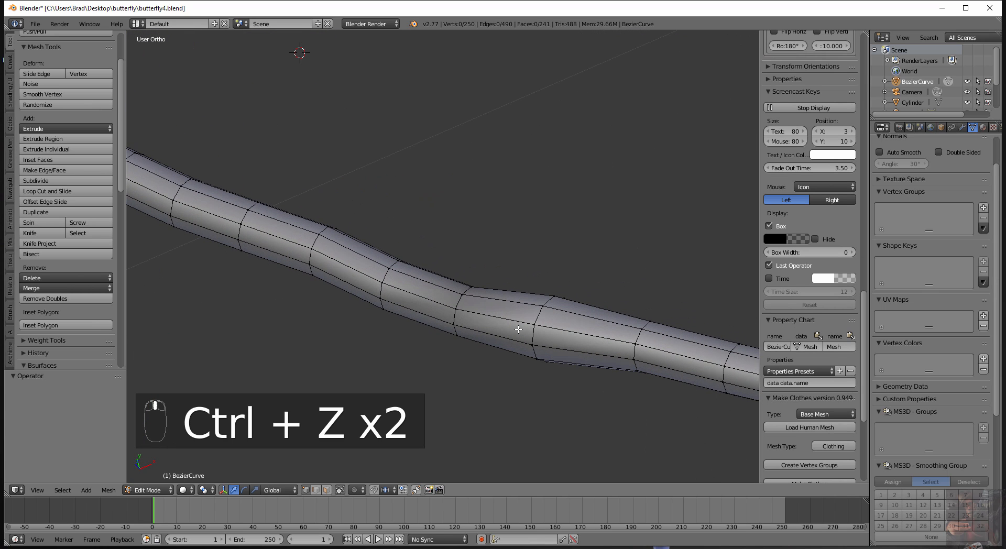
alt+right_click(535, 315)
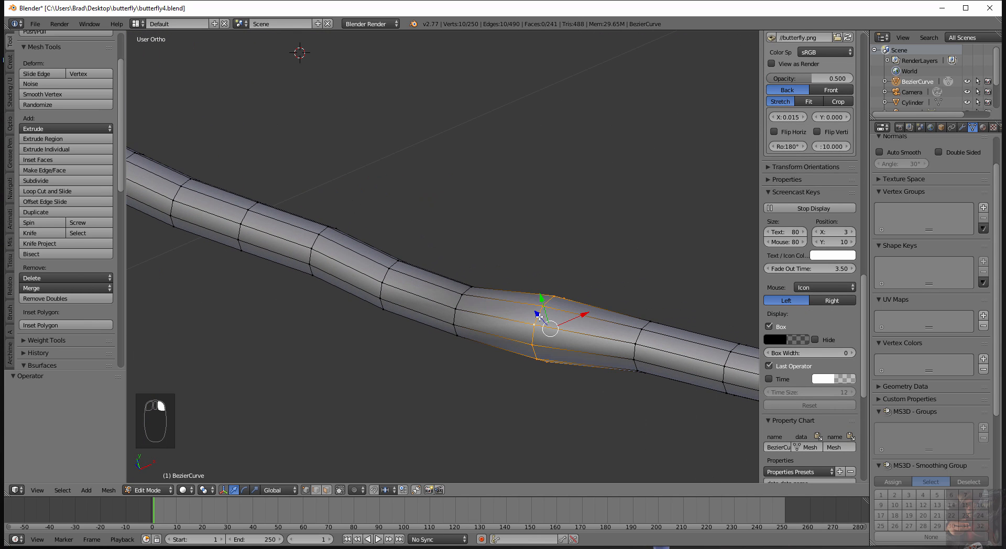
right_click(460, 298)
shift+right_click(468, 289)
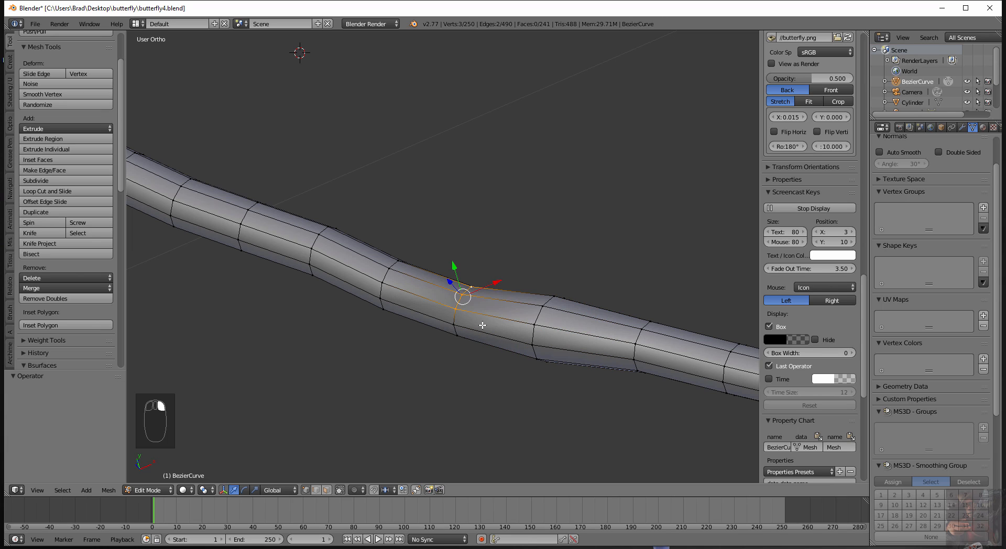
key(Left)
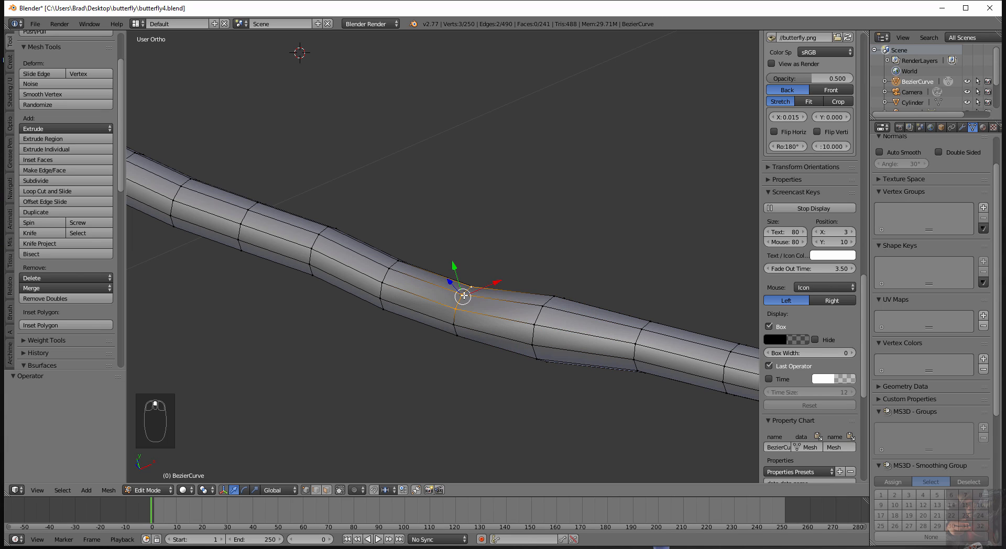
alt+right_click(386, 276)
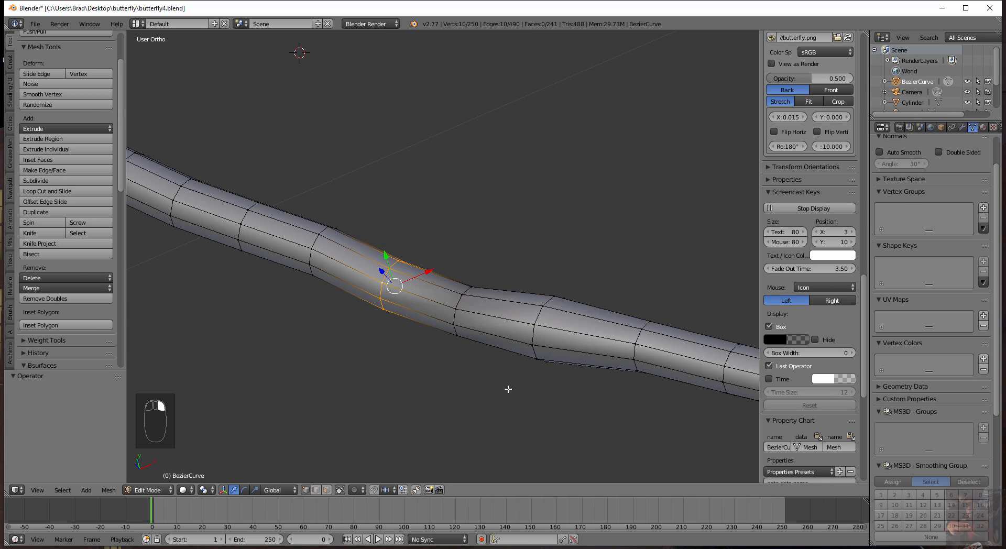
middle_drag(508, 389, 454, 287)
scroll(453, 291, up, 4)
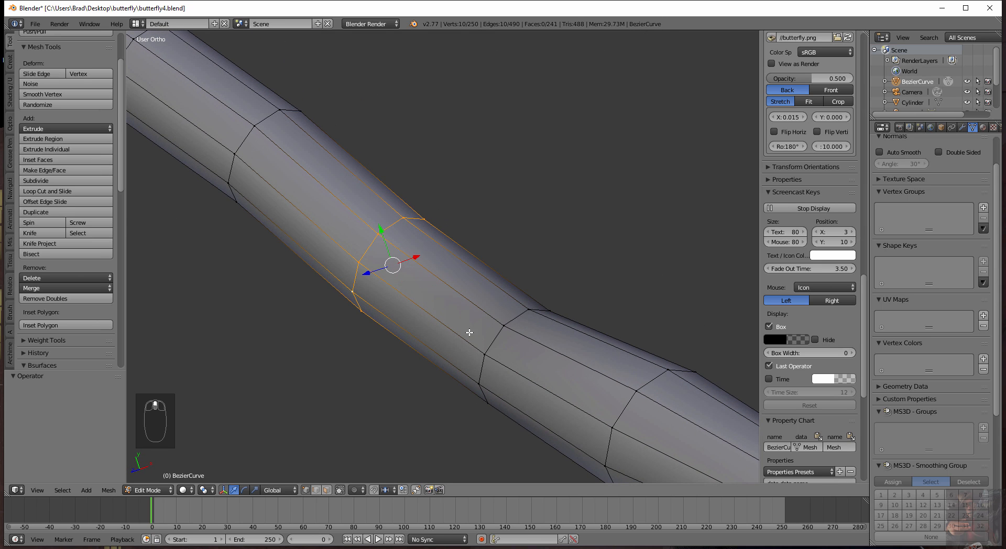
In wireframe display, select three connected edges of the ring just head-side of the thickened section and rip them in place
right_click(499, 336)
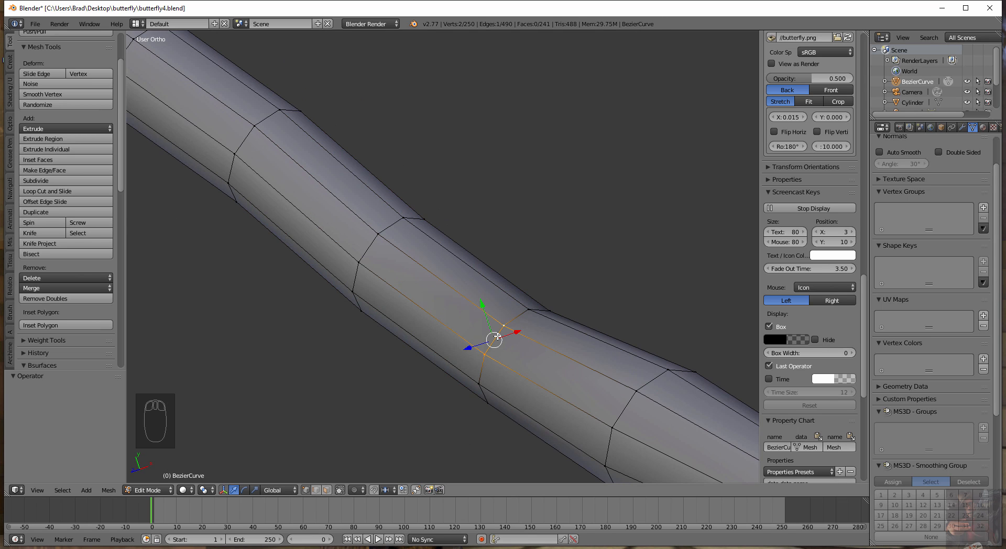
mouse_move(497, 336)
middle_down()
mouse_move(506, 366)
mouse_move(497, 337)
middle_up()
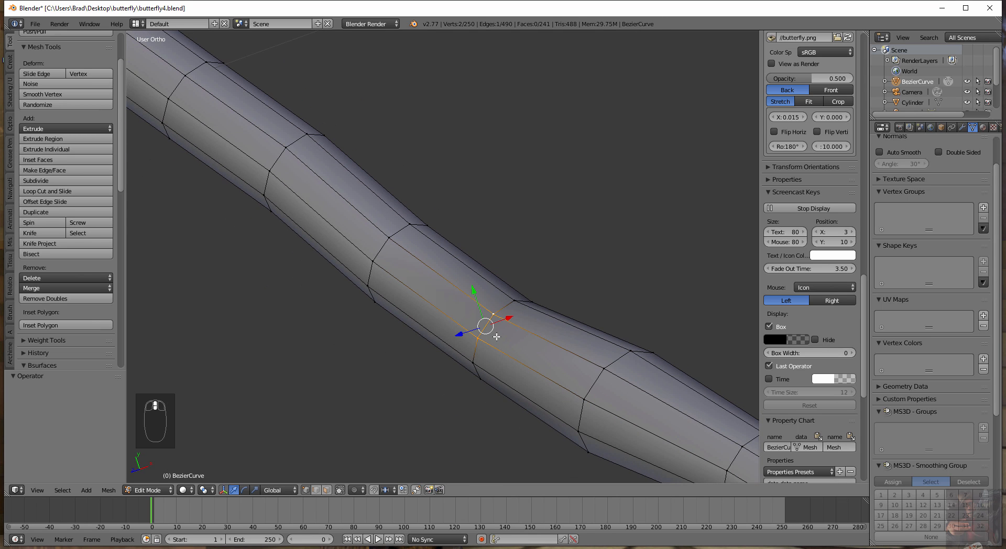
key(alt+super)
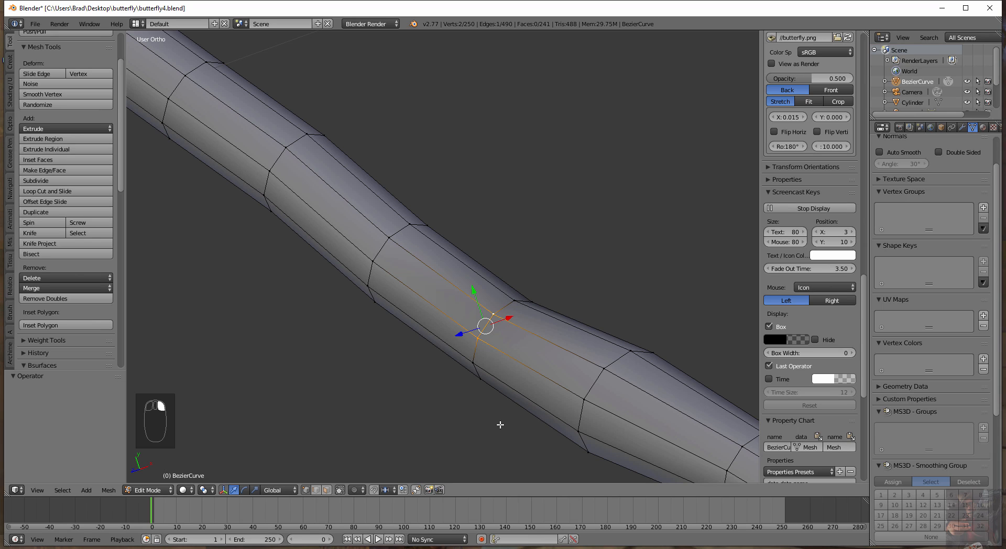
key(z)
mouse_move(450, 452)
middle_down()
mouse_move(486, 393)
mouse_move(556, 430)
middle_up()
scroll(555, 431, up, 6)
shift+middle_drag(642, 416, 469, 254)
shift+right_click(487, 360)
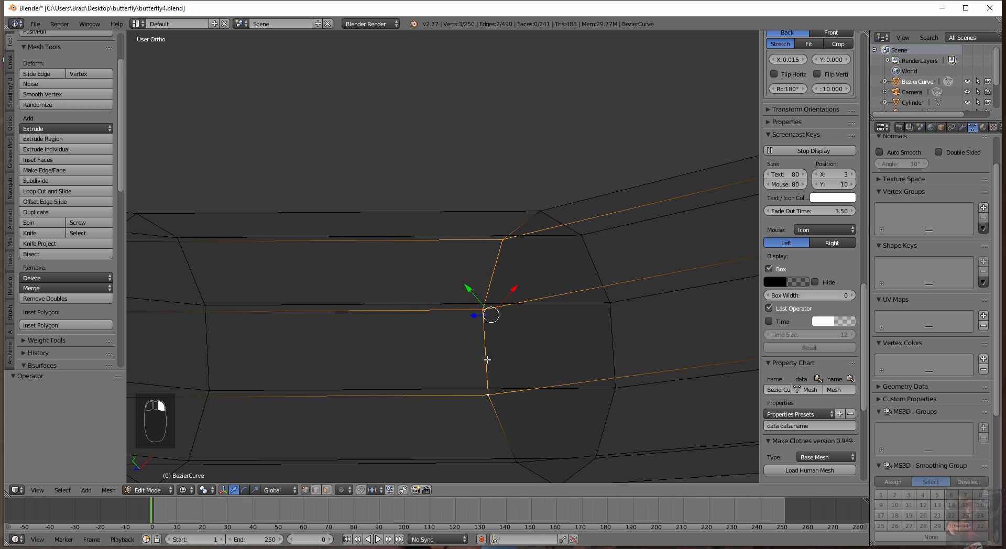
shift+right_click(503, 426)
scroll(609, 306, down, 4)
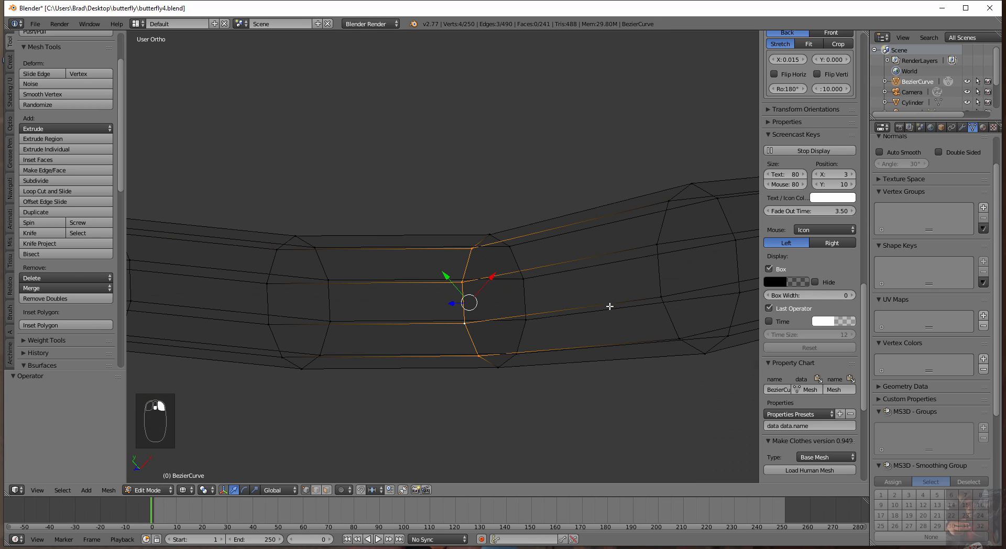
key(v)
click(496, 240)
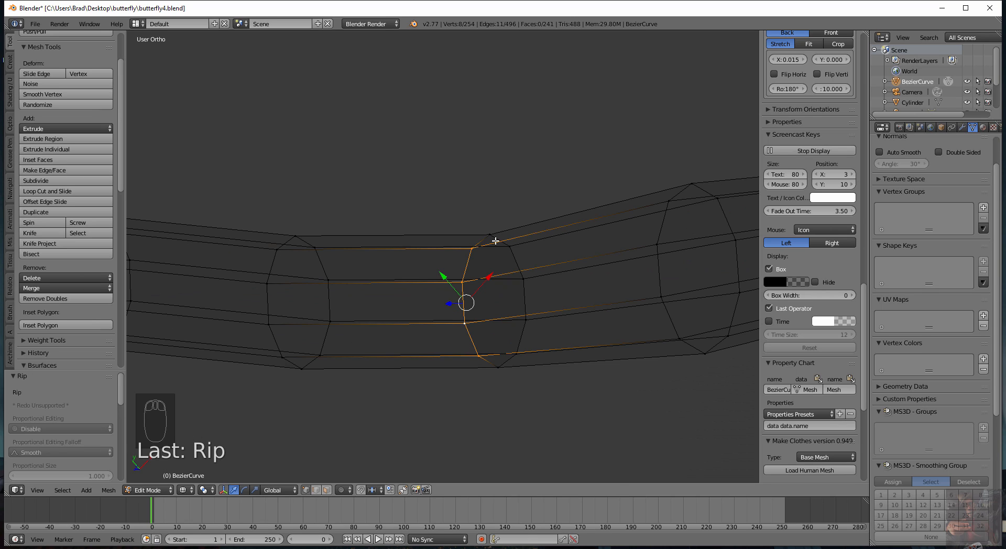
Select the whole ripped ring, switch to face selection and delete the internal face that caps the tube there
key(c)
mouse_move(476, 234)
mouse_down()
mouse_move(533, 318)
mouse_move(512, 378)
mouse_move(472, 323)
mouse_up()
right_click(604, 329)
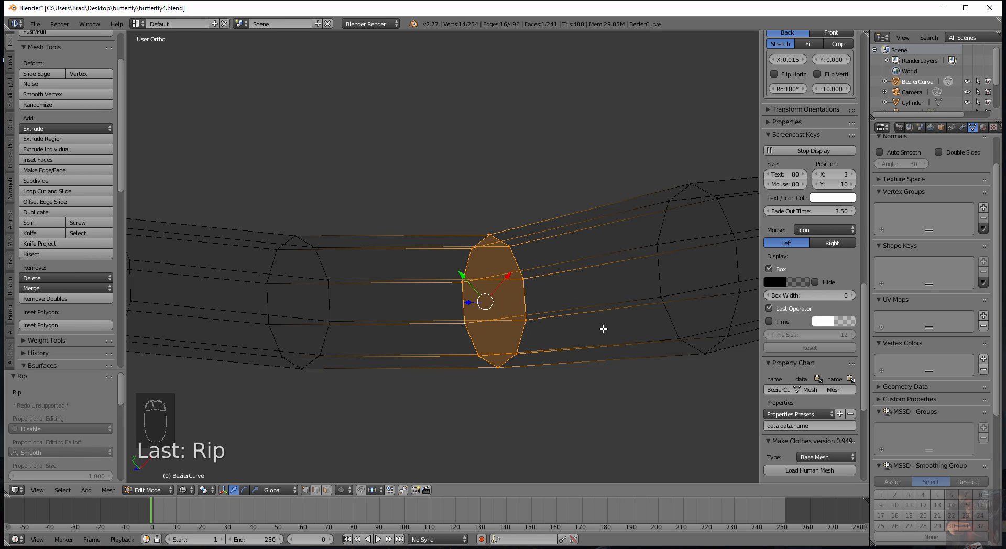
scroll(564, 388, down, 1)
middle_drag(563, 388, 469, 374)
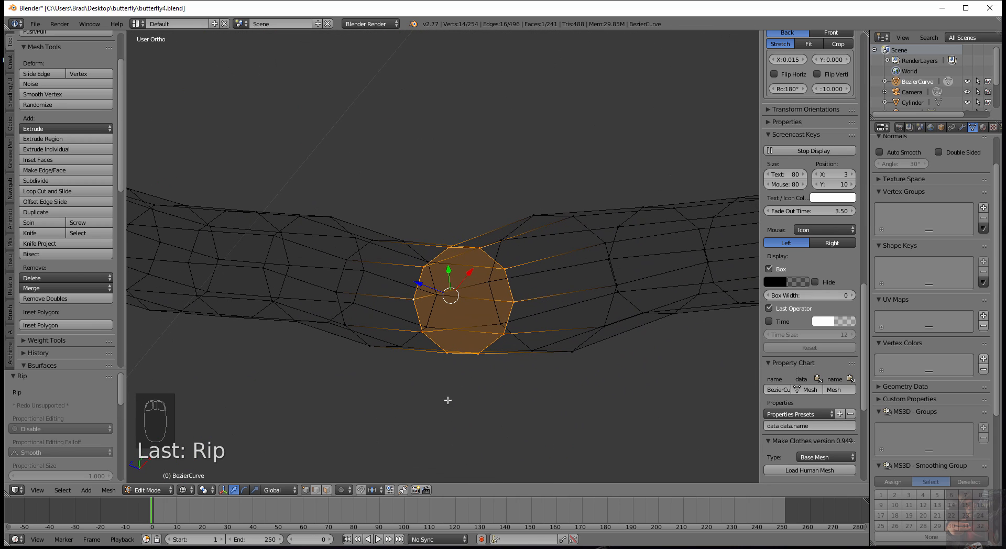
click(327, 491)
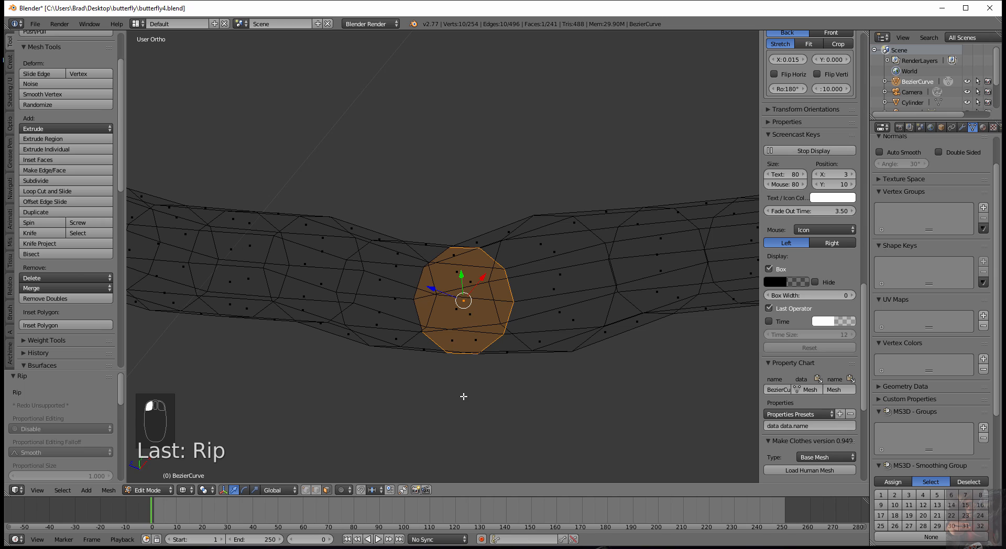
scroll(464, 396, up, 4)
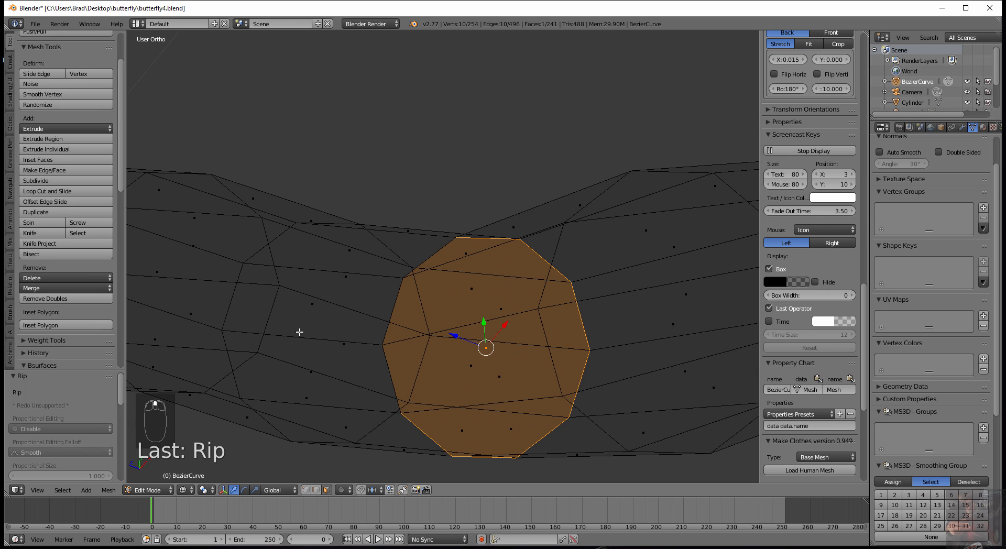
scroll(362, 355, down, 5)
middle_drag(561, 422, 624, 434)
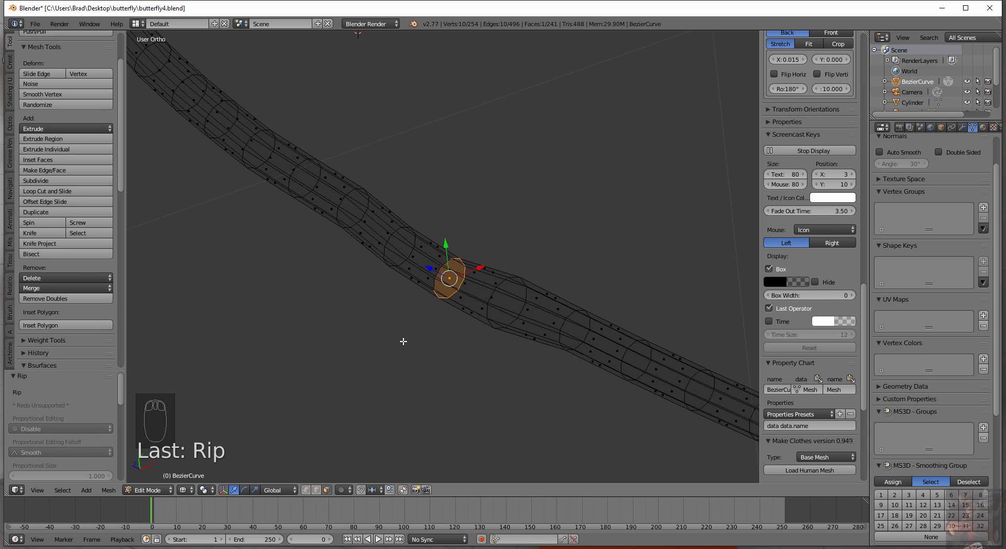
key(x)
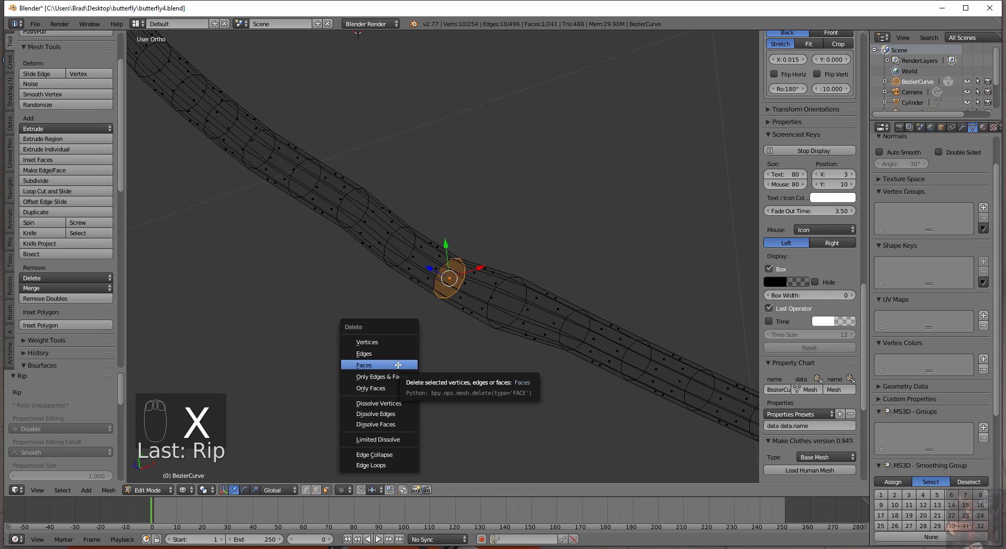
click(398, 365)
Switch to vertex selection, loop-select the ripped ring and extend the selection to all linked geometry
middle_drag(404, 362, 316, 184)
scroll(316, 182, down, 5)
shift+middle_drag(522, 231, 185, 238)
shift+middle_drag(635, 451, 468, 420)
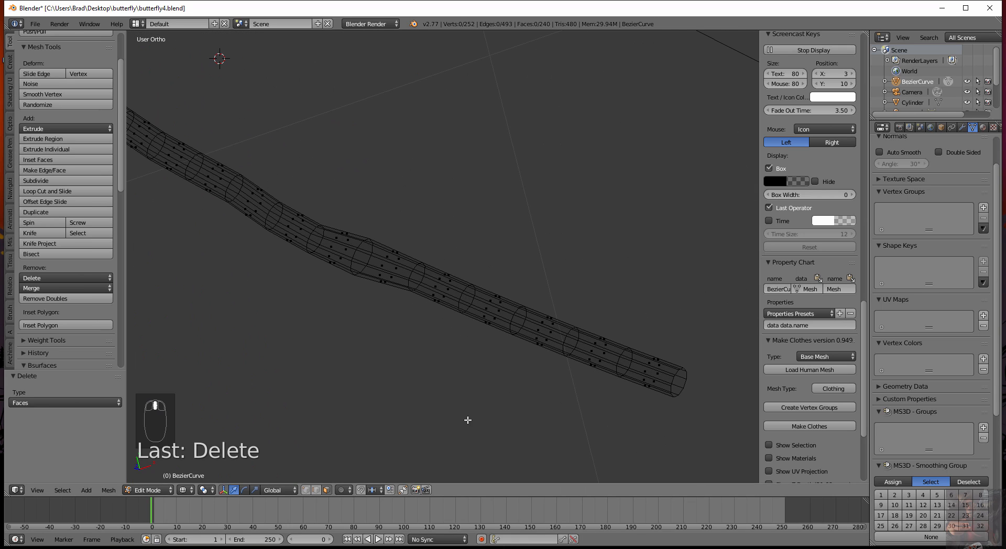
scroll(331, 379, up, 4)
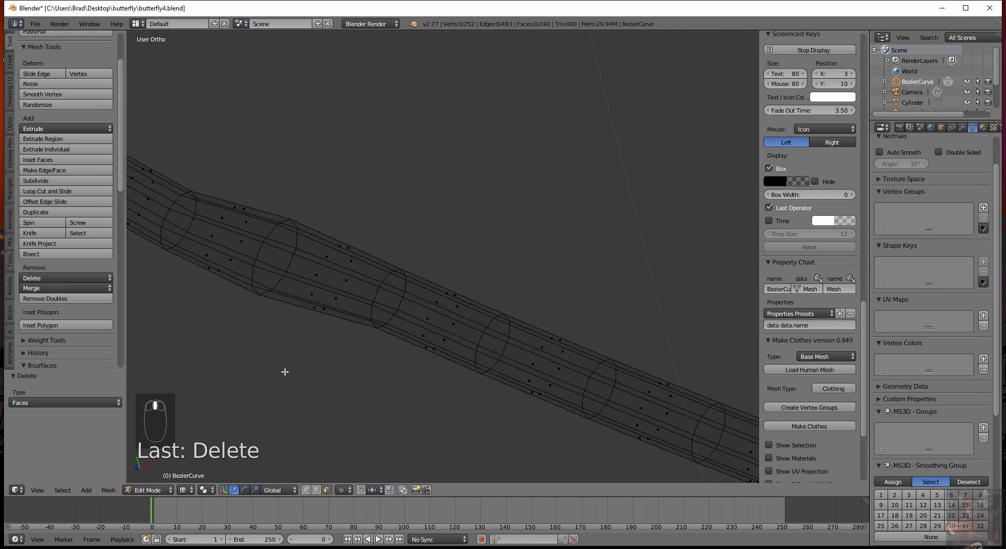
middle_drag(286, 371, 464, 444)
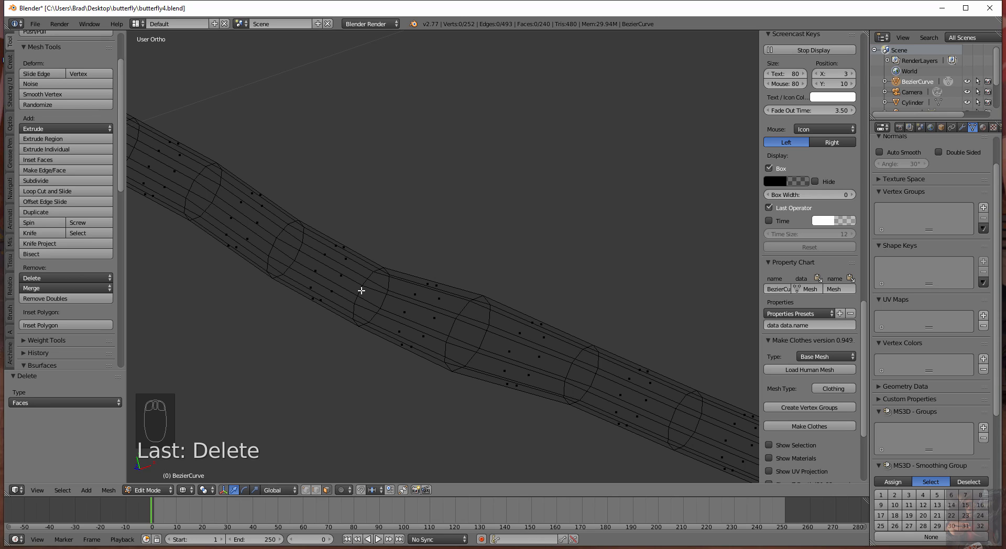
click(306, 490)
alt+right_click(361, 289)
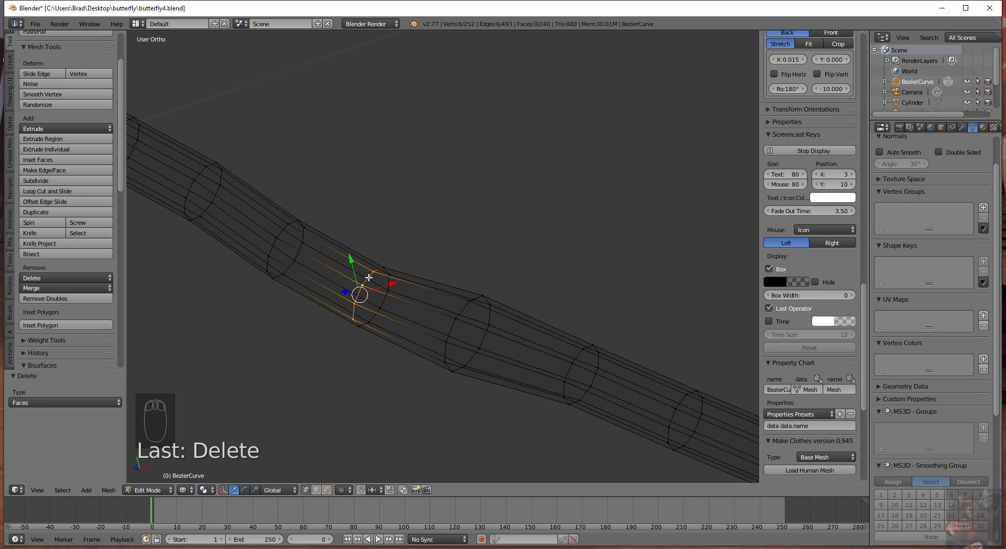
key(ctrl+l)
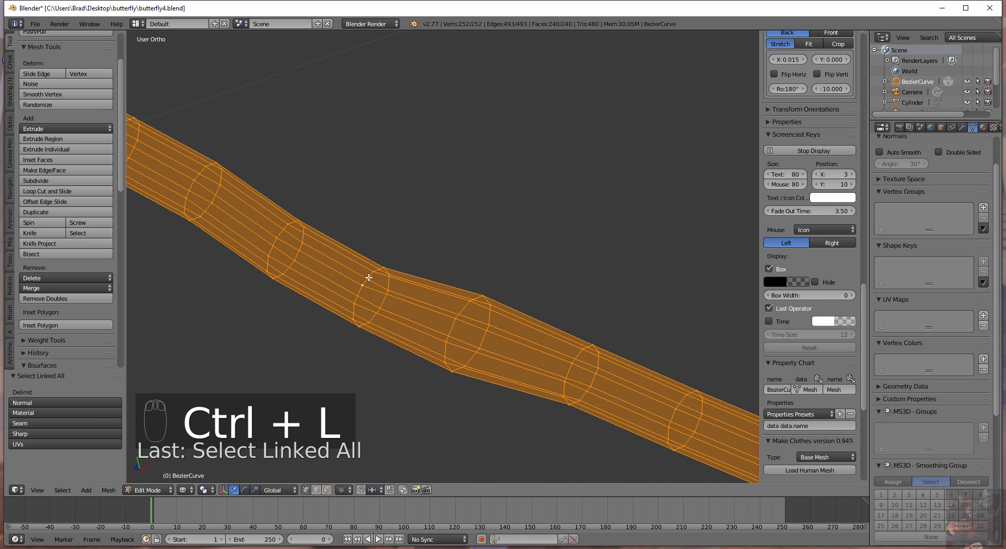
scroll(286, 324, up, 3)
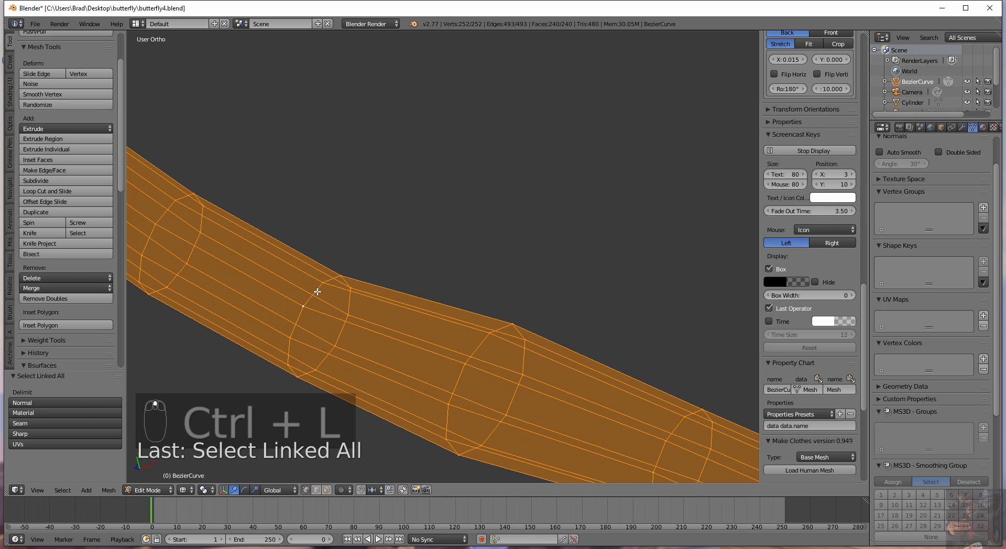
Loop-select both parts of the ripped ring and remove its doubled vertices with a merge distance of 0.00001
alt+right_click(318, 292)
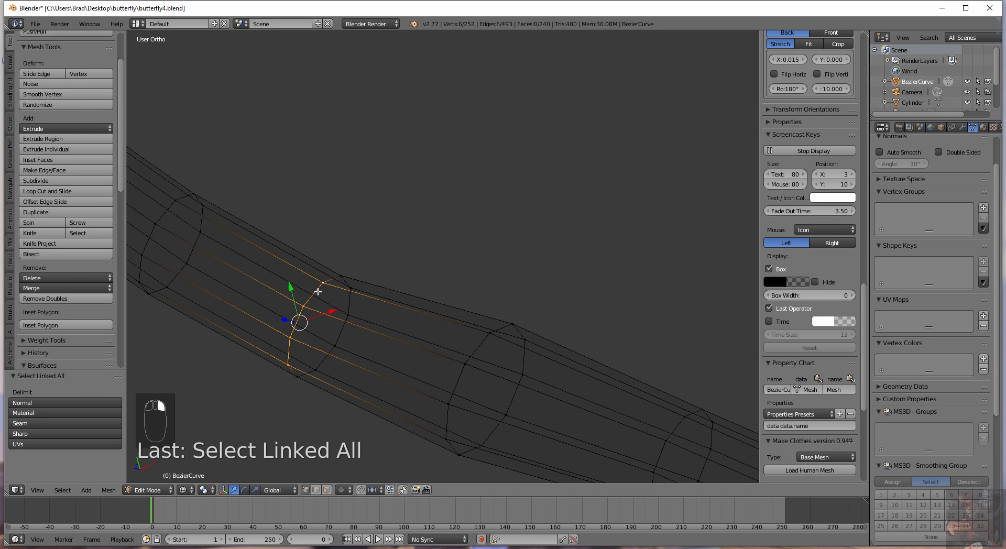
alt+shift+right_click(352, 312)
middle_drag(339, 441, 369, 405)
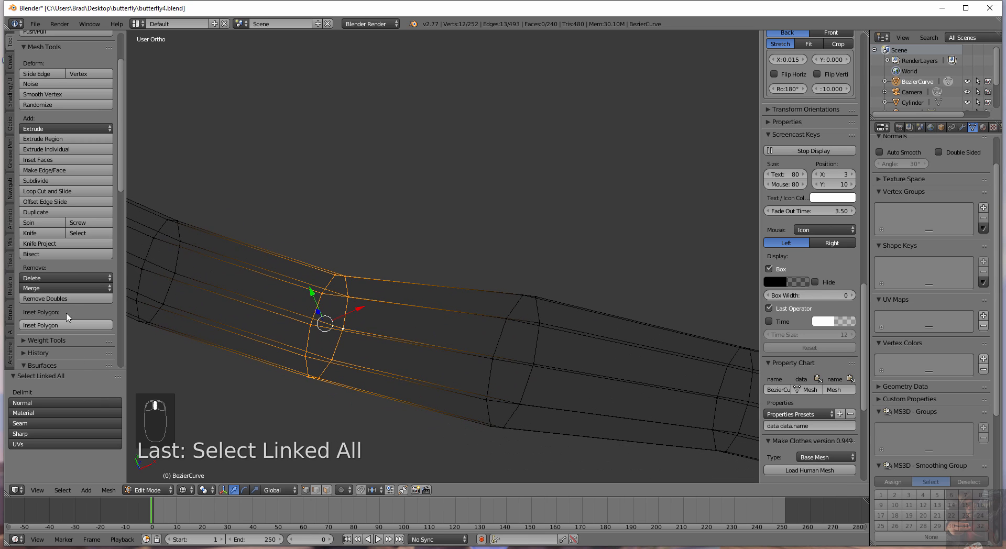
click(67, 299)
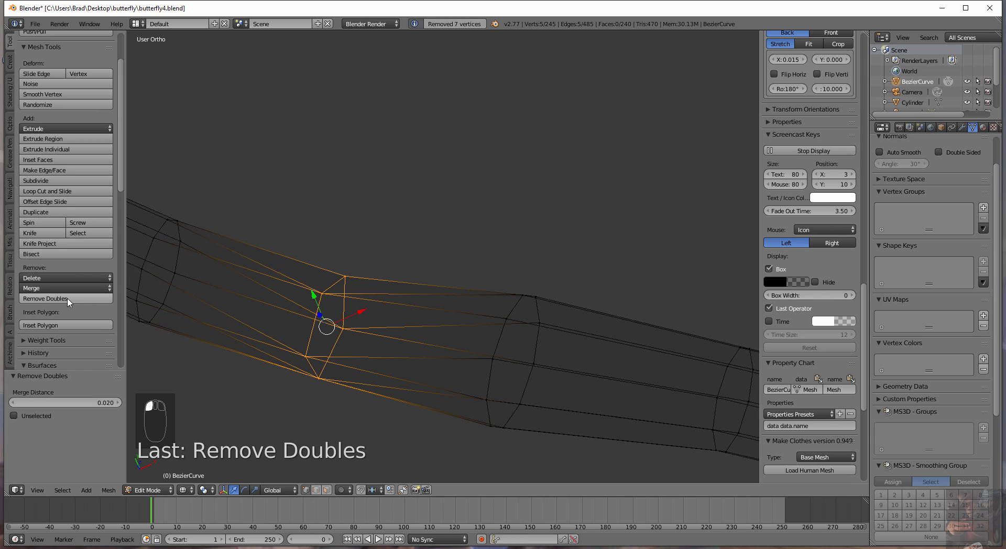
drag(102, 406, 367, 373)
drag(103, 406, 32, 406)
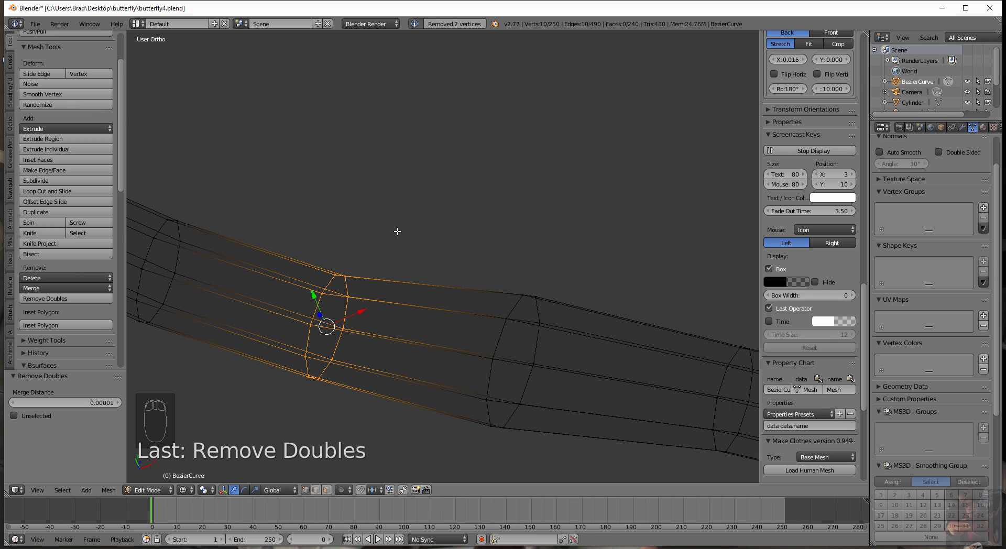
Examine the rejoined ring and its neighbouring loops from several angles, in and out of edit mode, for a clean connection
middle_drag(416, 393, 371, 361)
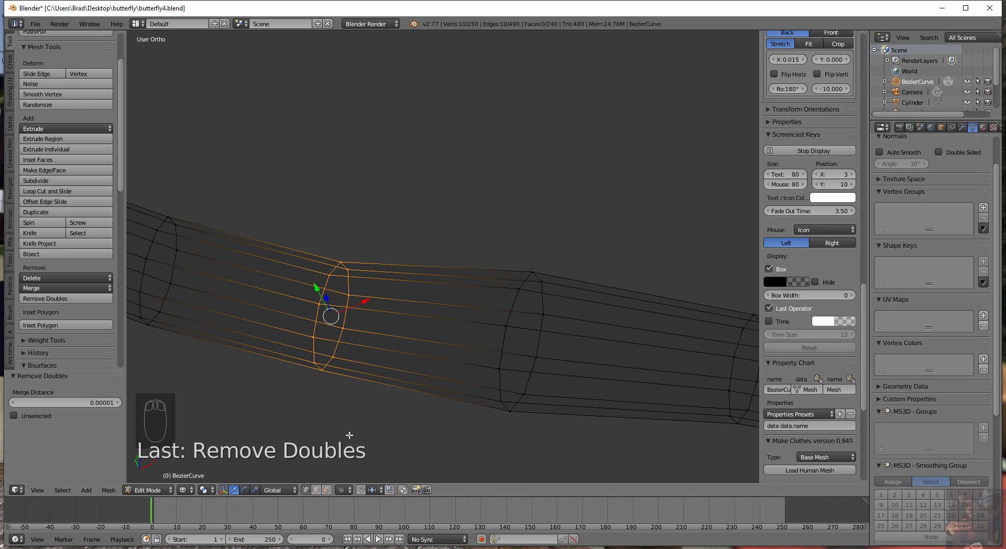
key(Tab)
middle_drag(331, 369, 320, 437)
key(Tab)
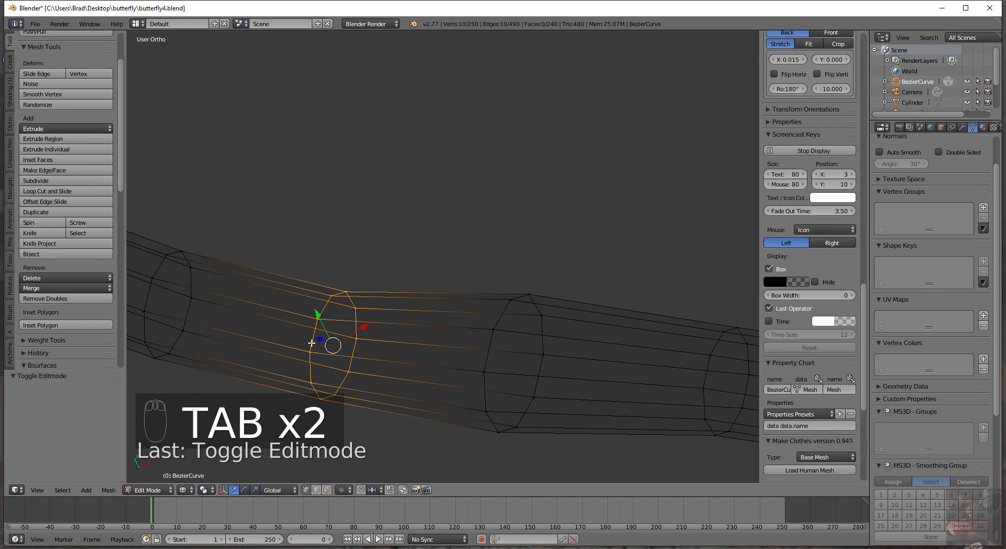
right_click(393, 91)
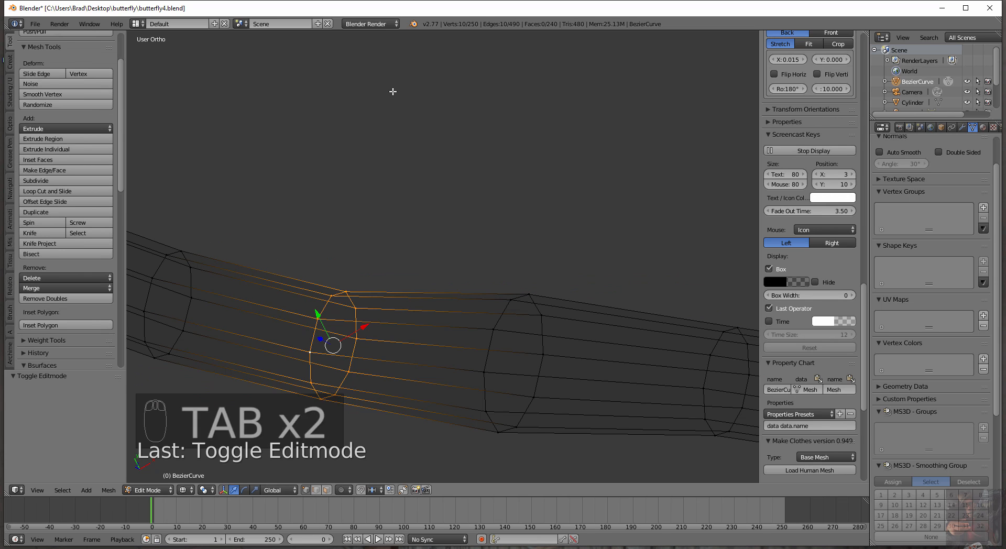
key(a)
key(a)
key(a)
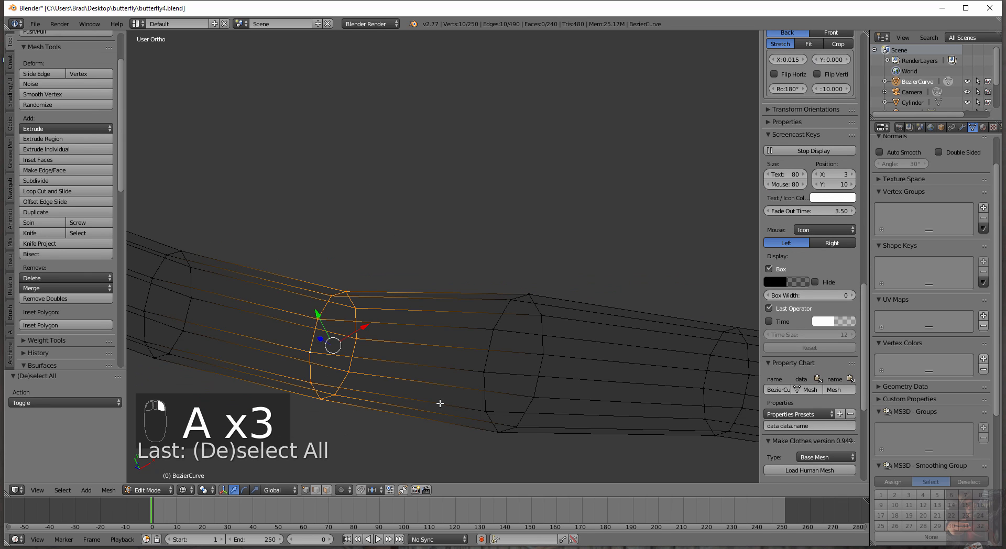
middle_drag(439, 404, 439, 404)
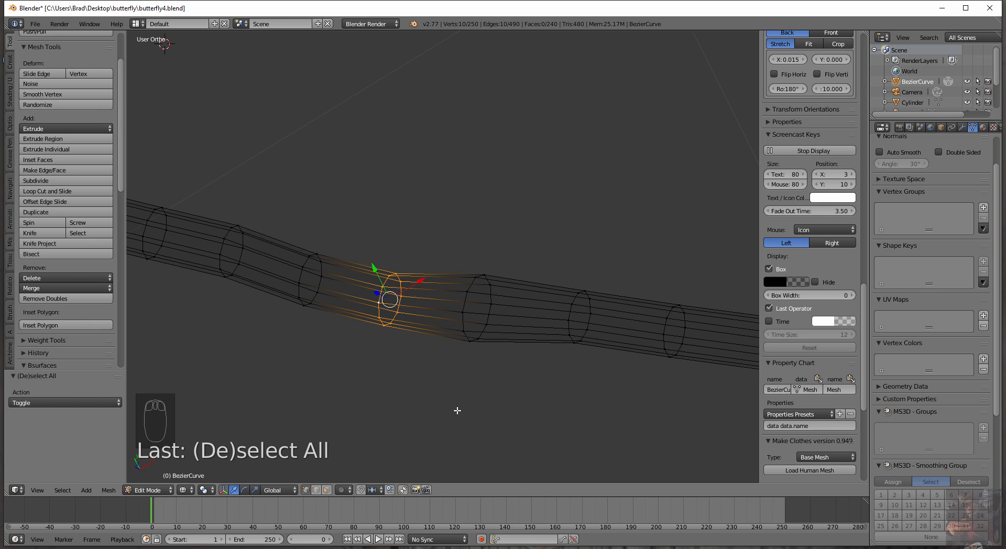
In top view, scale the repaired ring up by about 1.186 to fit the reference image's antenna width
key(KP_7)
scroll(473, 359, up, 2)
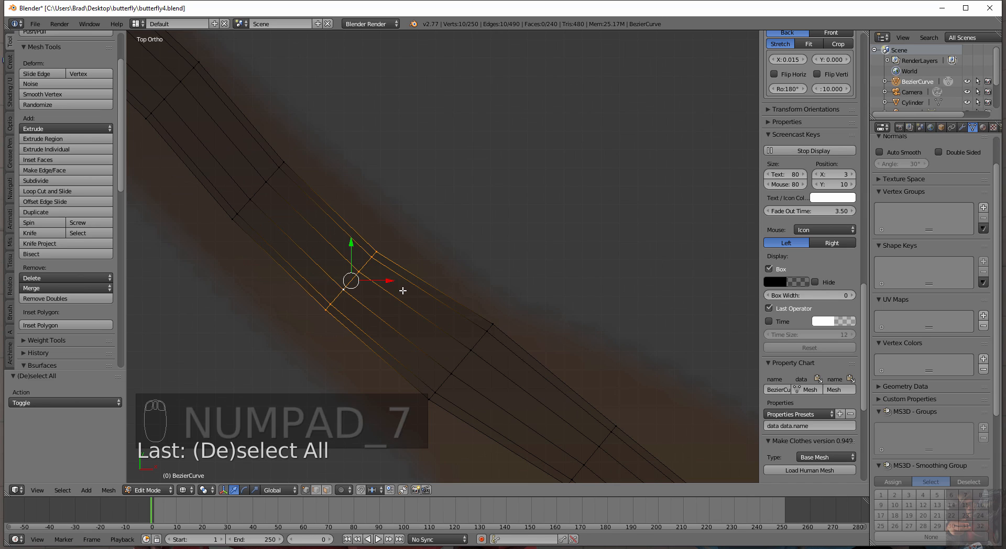
key(s)
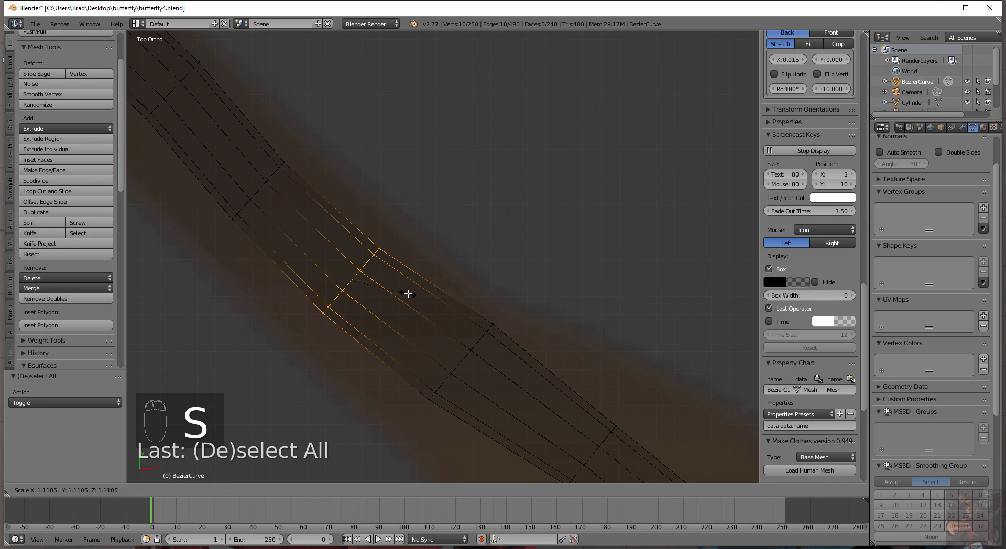
click(411, 295)
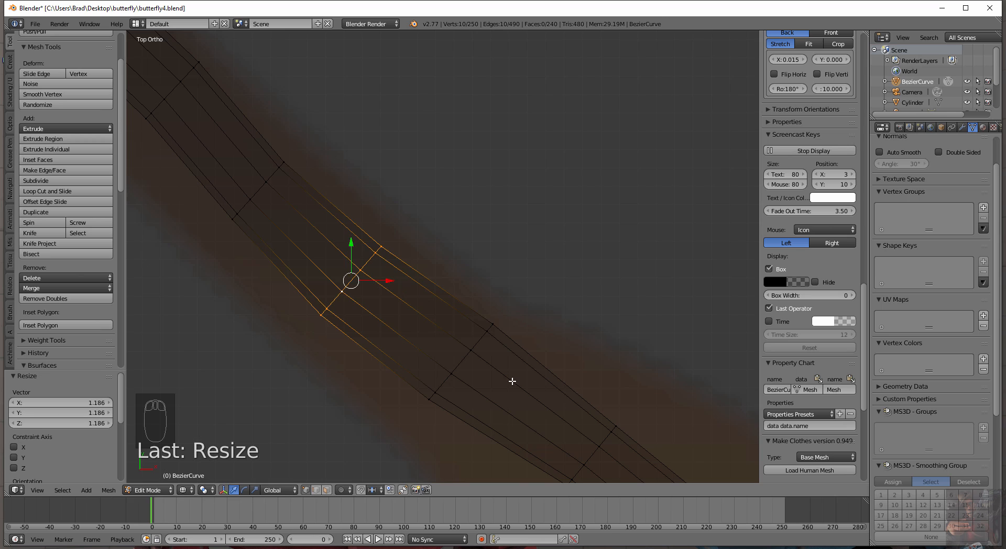
Scale the ring at the start of the thickened section by about 2.055 and shift it about -0.004 in X and -0.001 in Y
scroll(514, 367, down, 5)
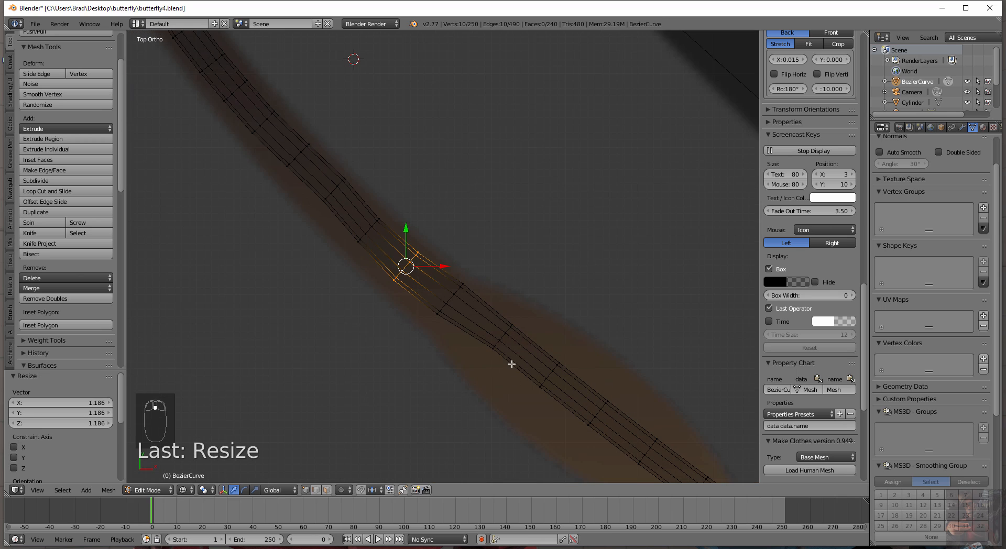
alt+right_click(504, 336)
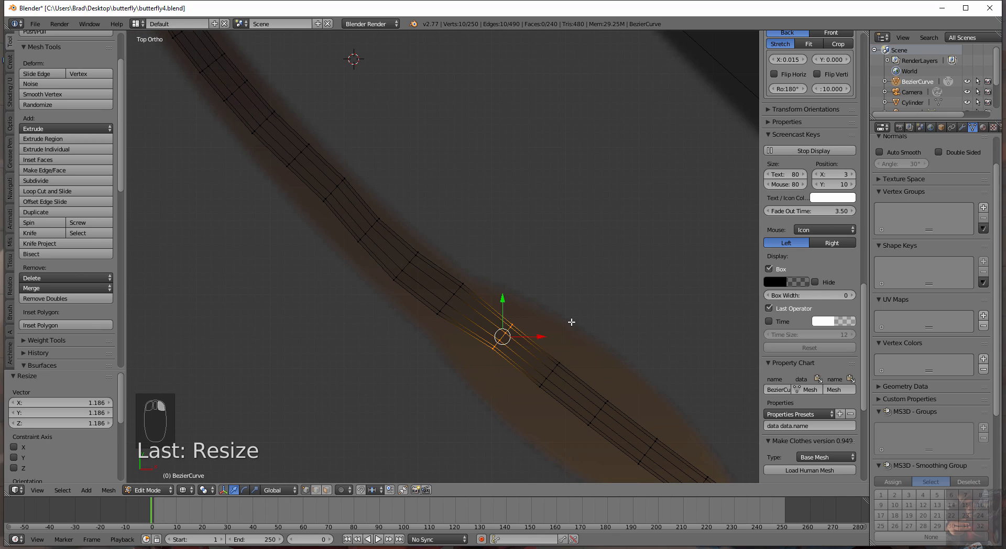
key(s)
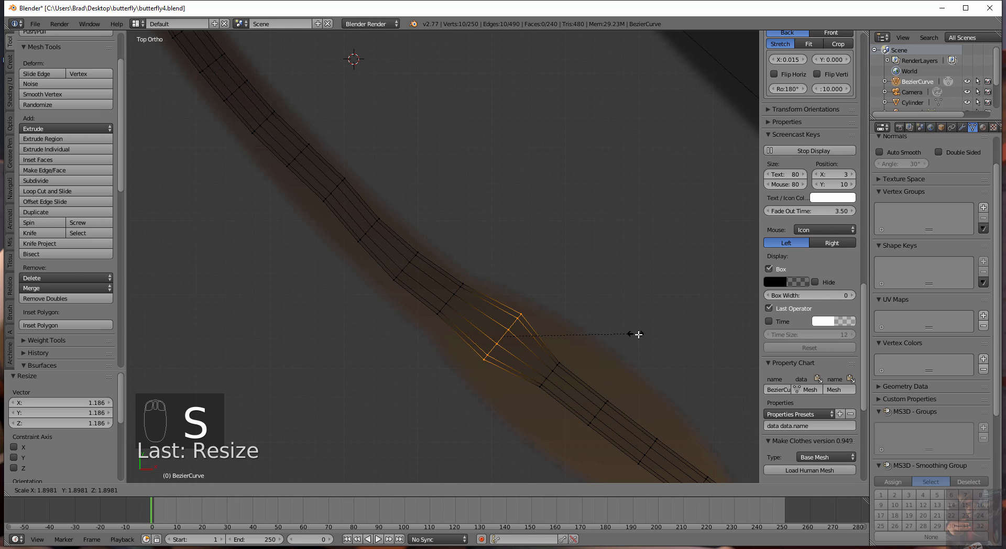
click(647, 340)
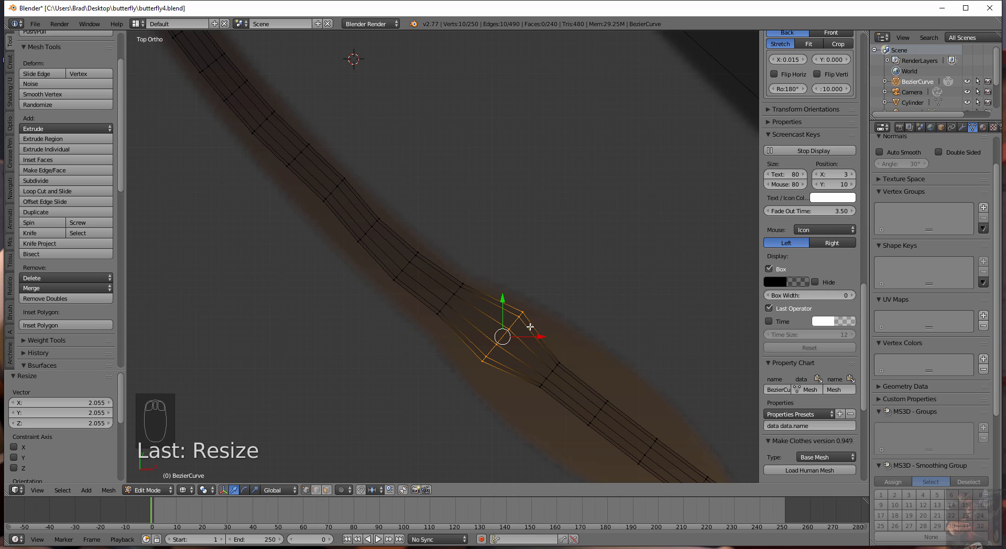
key(g)
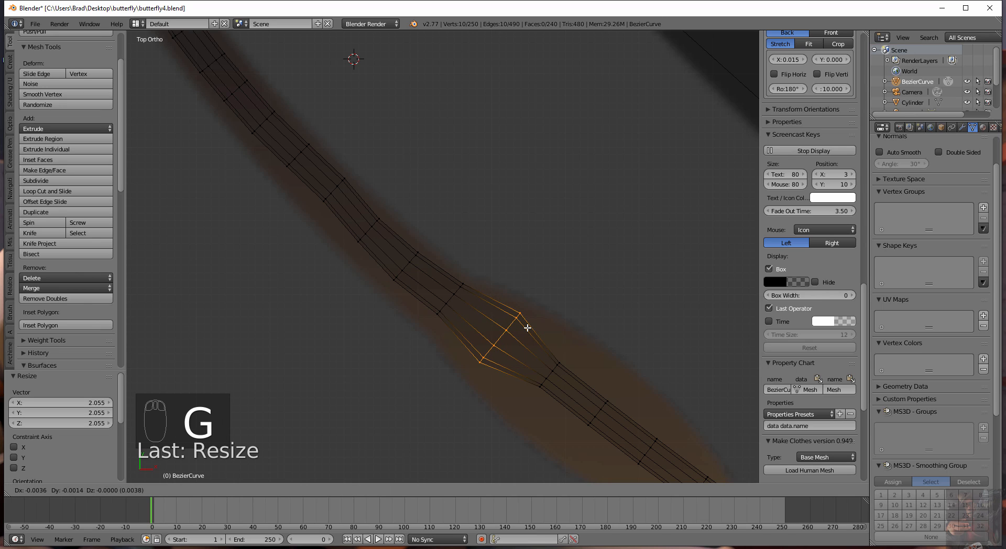
click(528, 327)
Scale the next two rings toward the tip by about 2.676 and 2.836 respectively to fill the thickened reference outline
alt+click(549, 373)
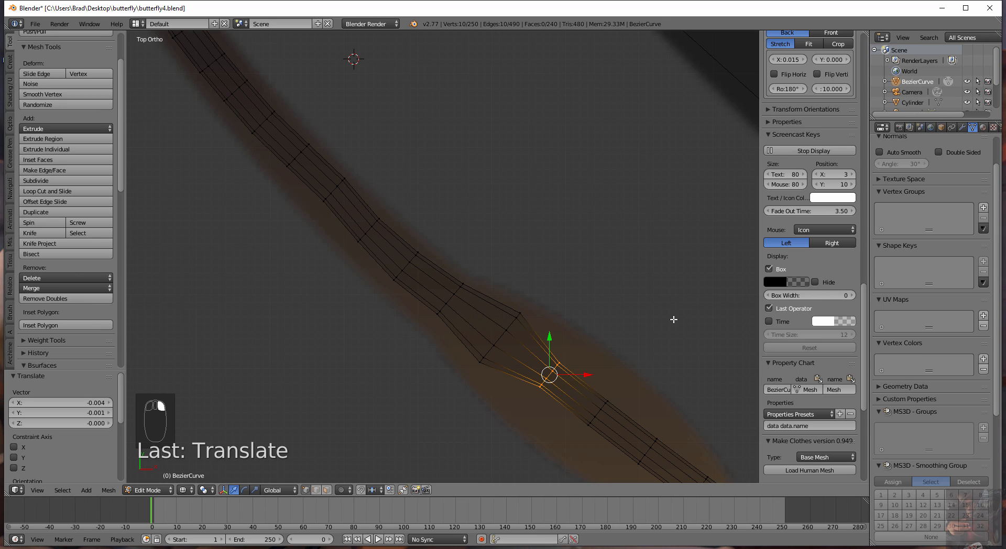
key(s)
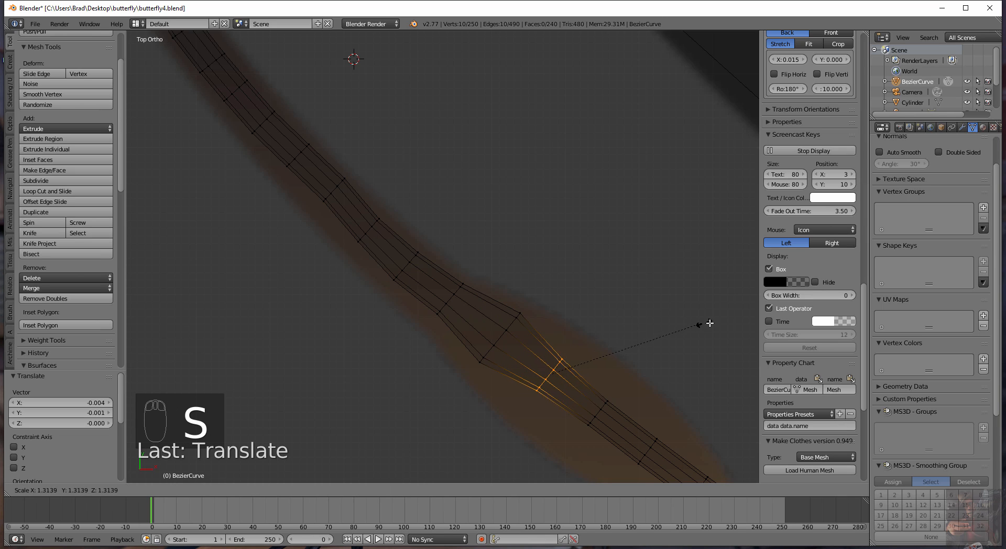
click(240, 291)
shift+middle_drag(442, 297, 373, 234)
alt+right_click(400, 284)
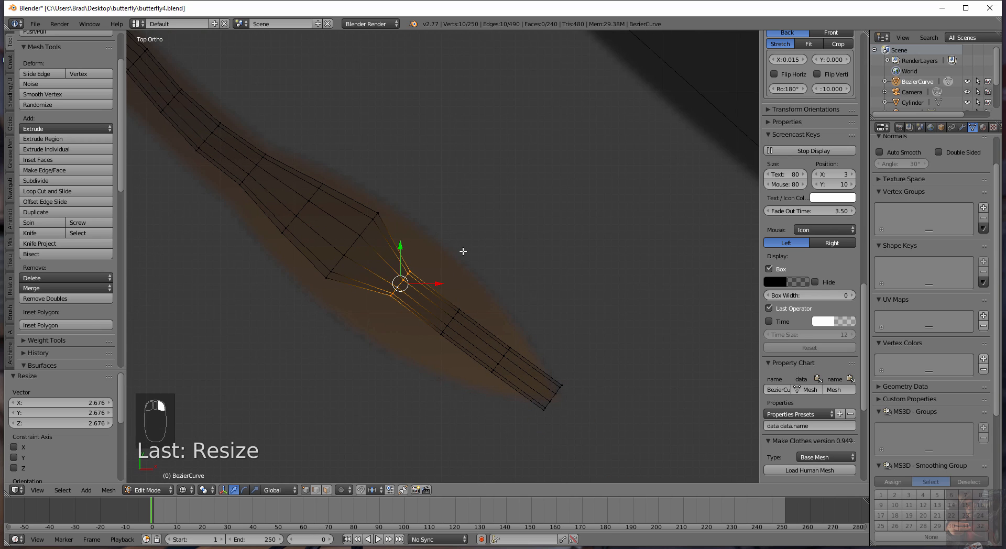
key(s)
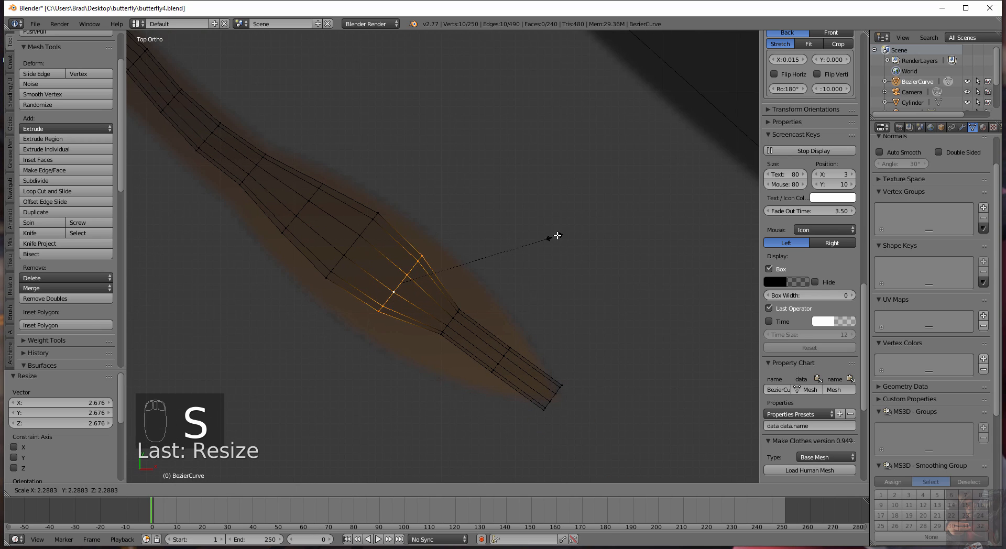
click(589, 219)
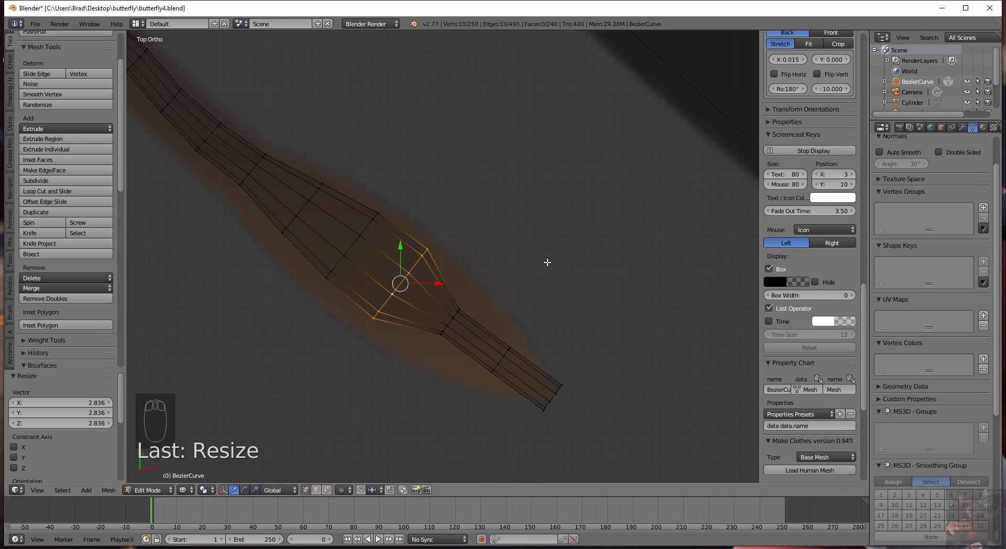
Scale the third-to-last ring by about 2.886 and the second-to-last ring by about 1.715 to follow the tapering reference outline
alt+right_click(451, 323)
key(s)
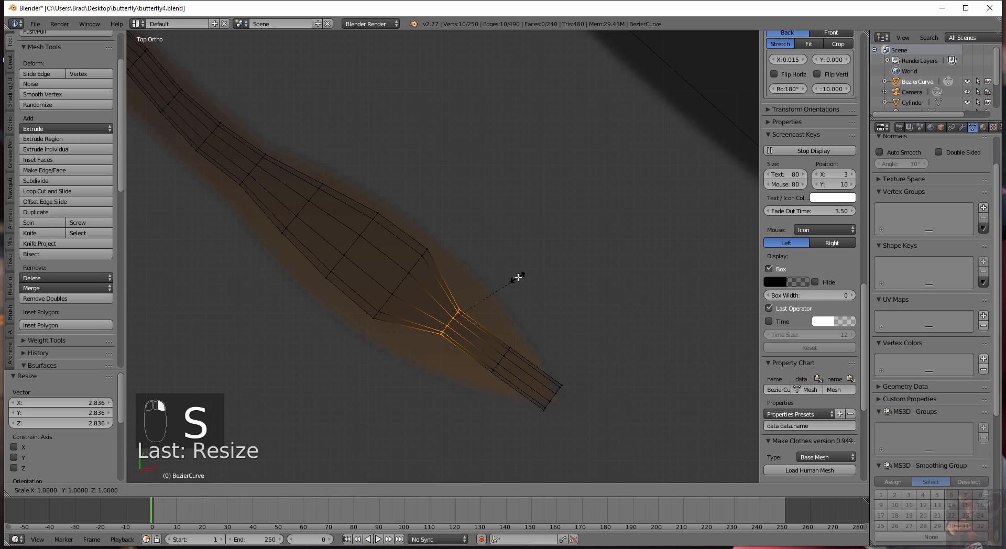
click(664, 232)
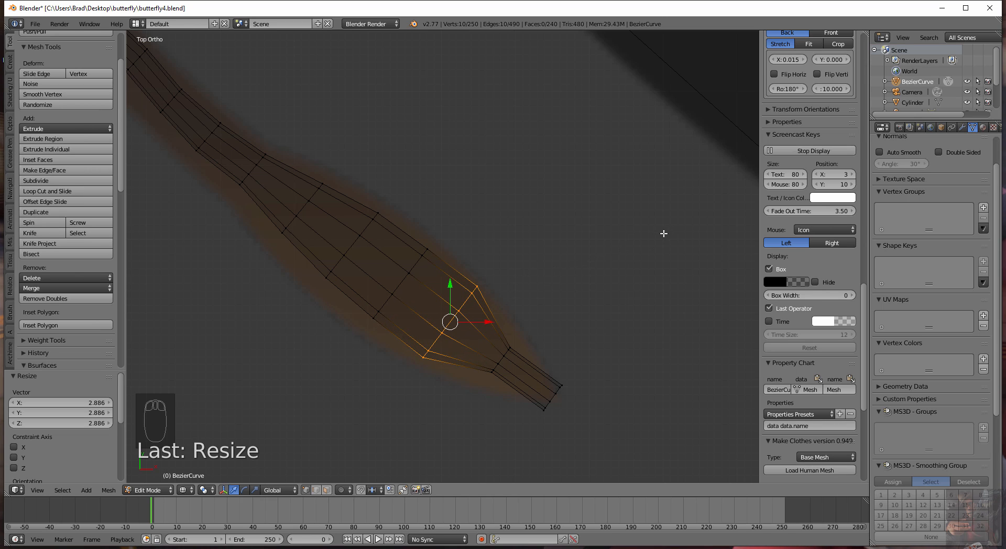
alt+right_click(504, 356)
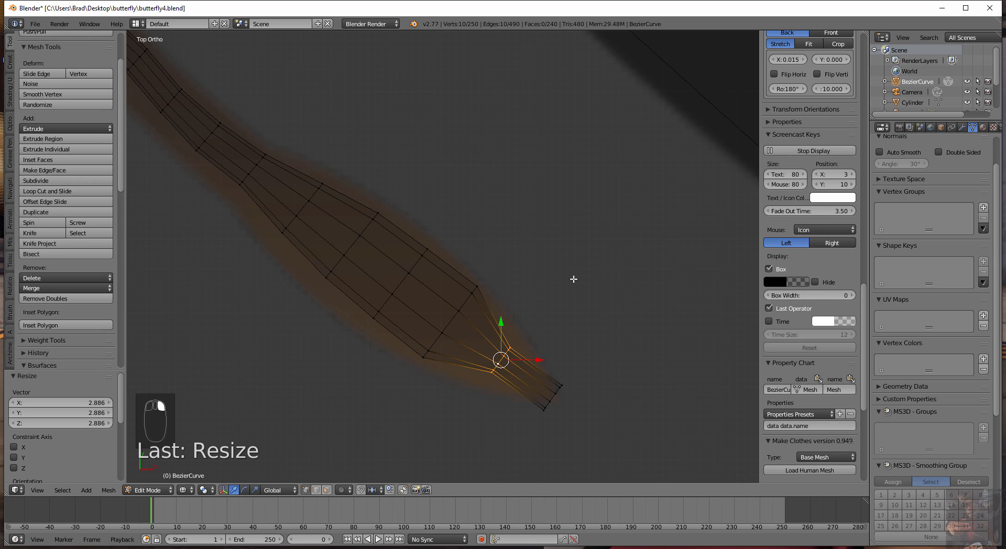
key(s)
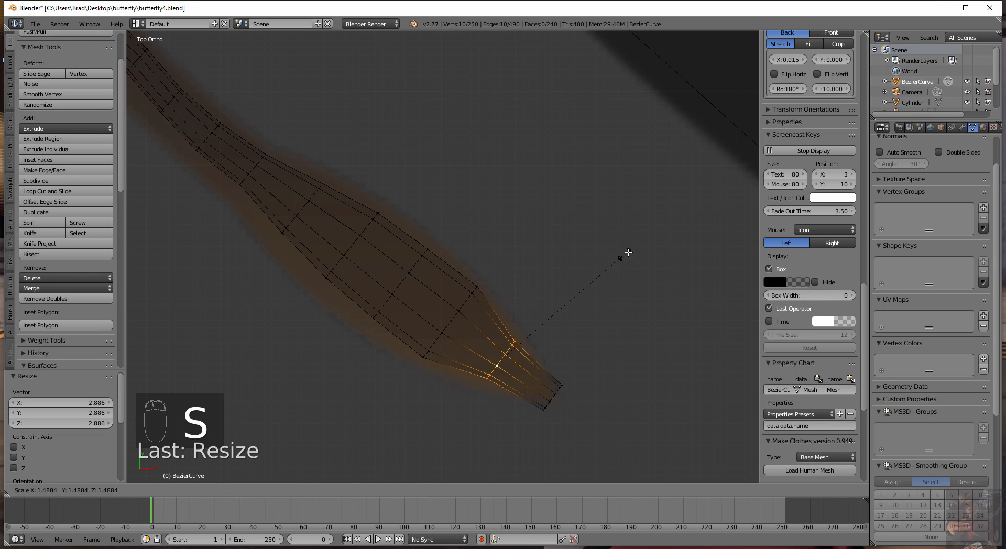
click(648, 244)
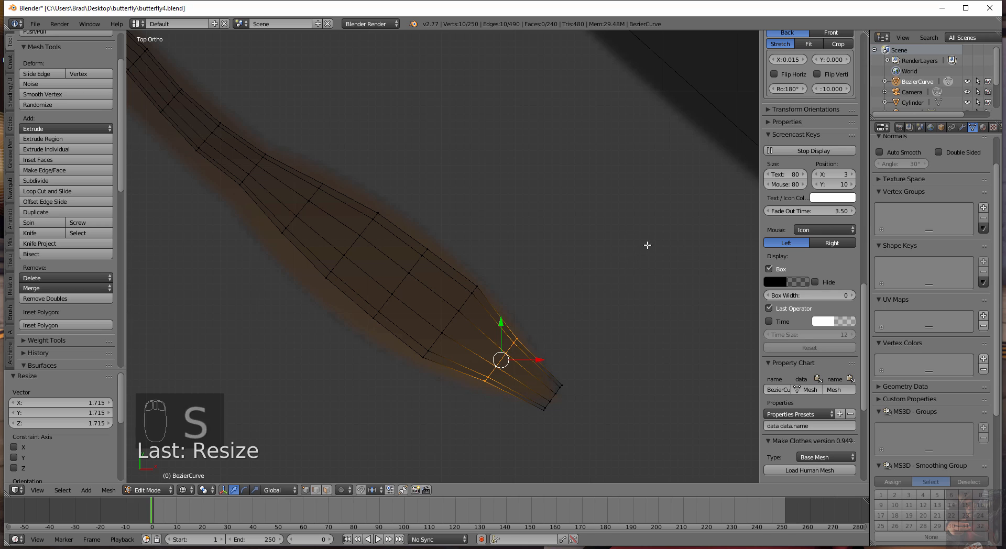
Snap the 3D cursor to the centre of the second-to-last ring and set the pivot point to 3D Cursor
alt+right_click(554, 396)
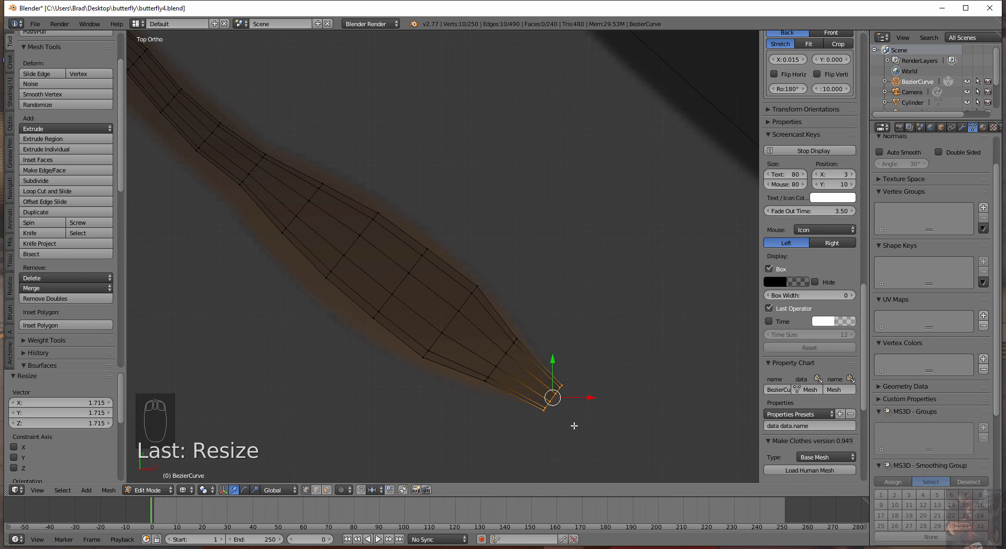
alt+right_click(501, 359)
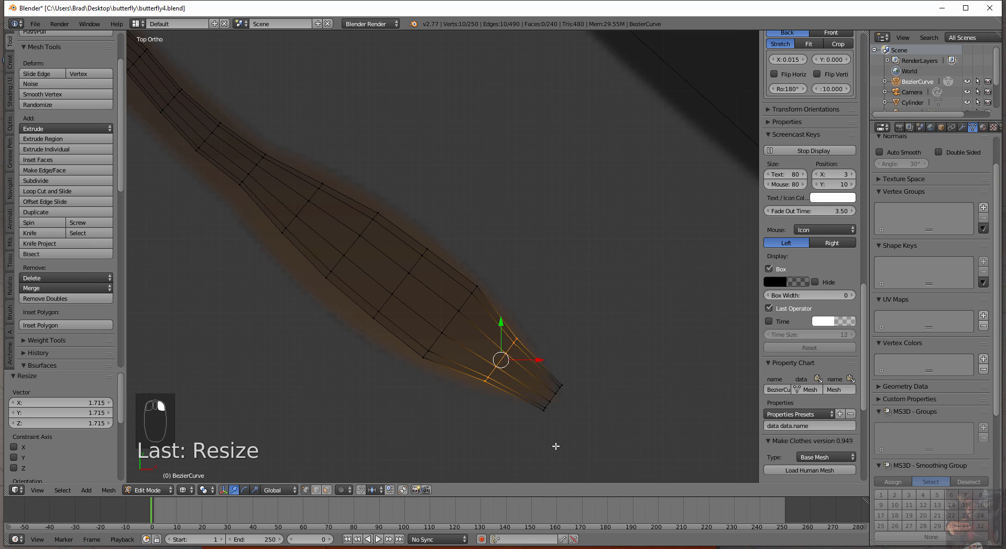
key(shift+s)
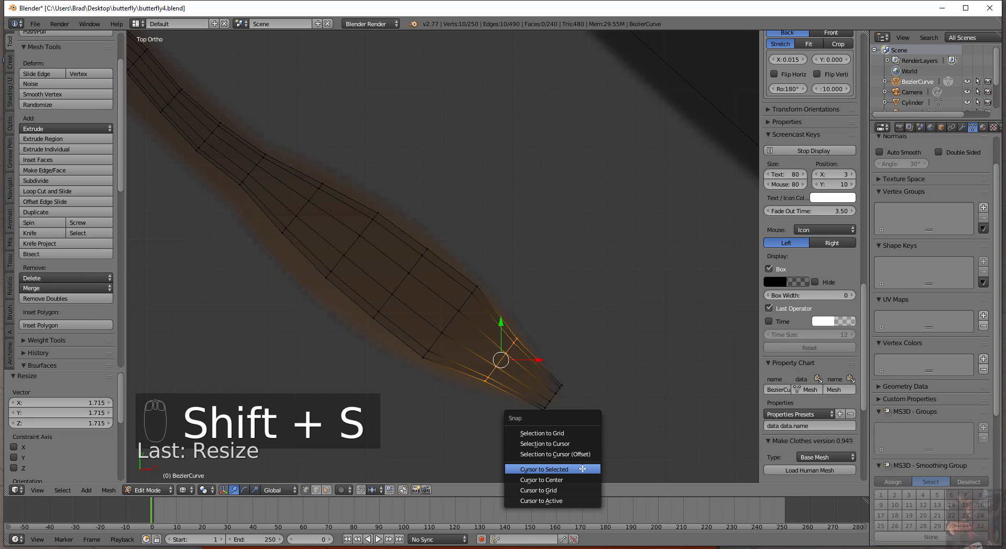
click(583, 469)
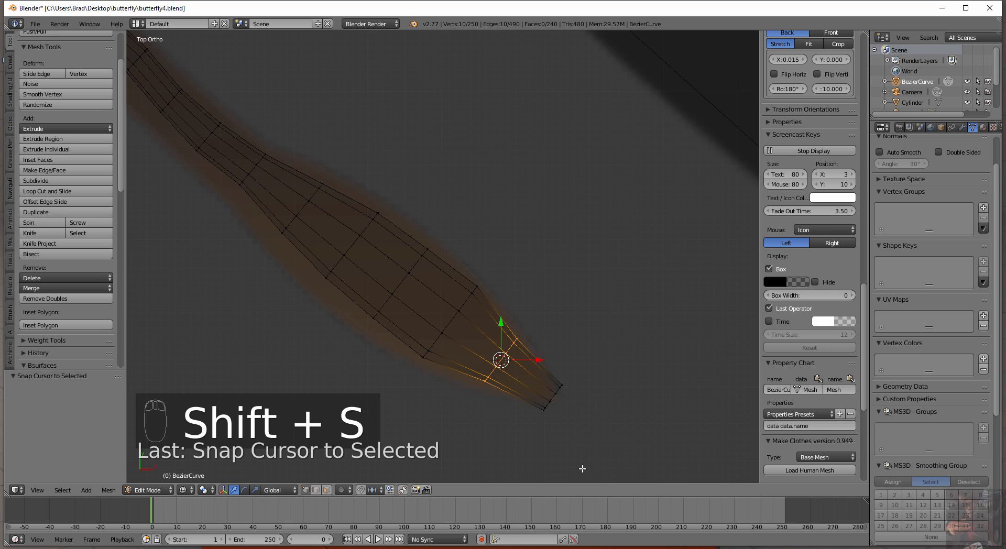
click(207, 490)
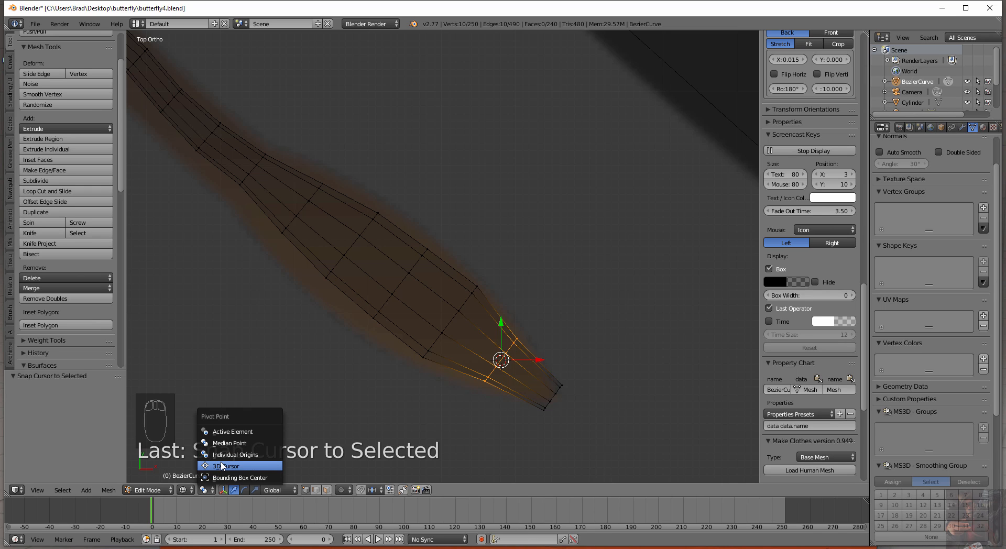
click(223, 466)
Scale the ring at the antenna's open end by about 0.575 about the 3D cursor
right_click(553, 398)
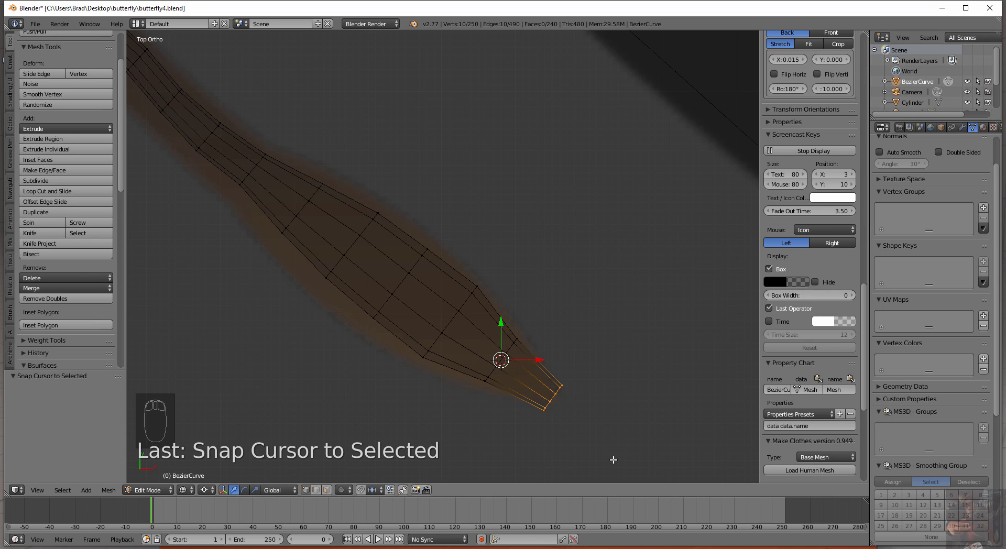
key(s)
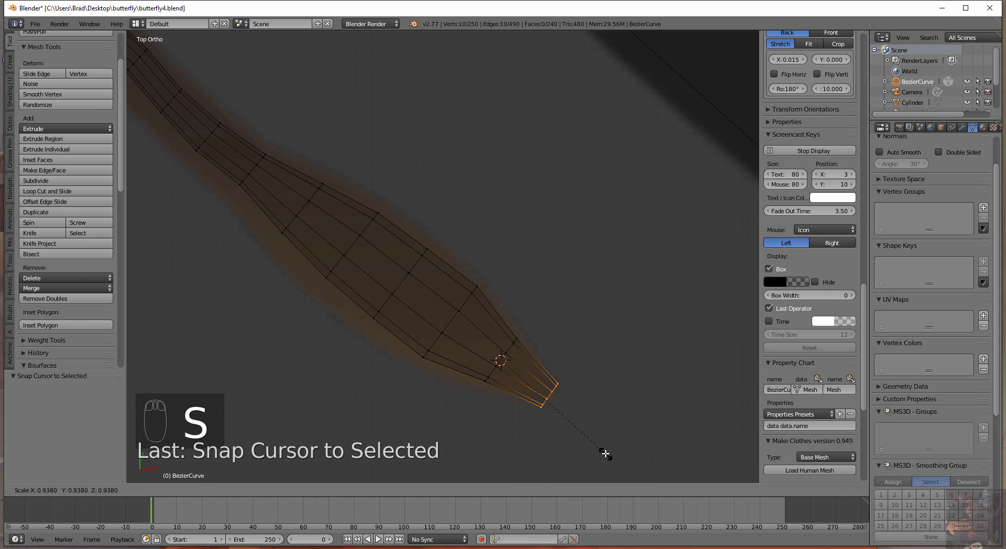
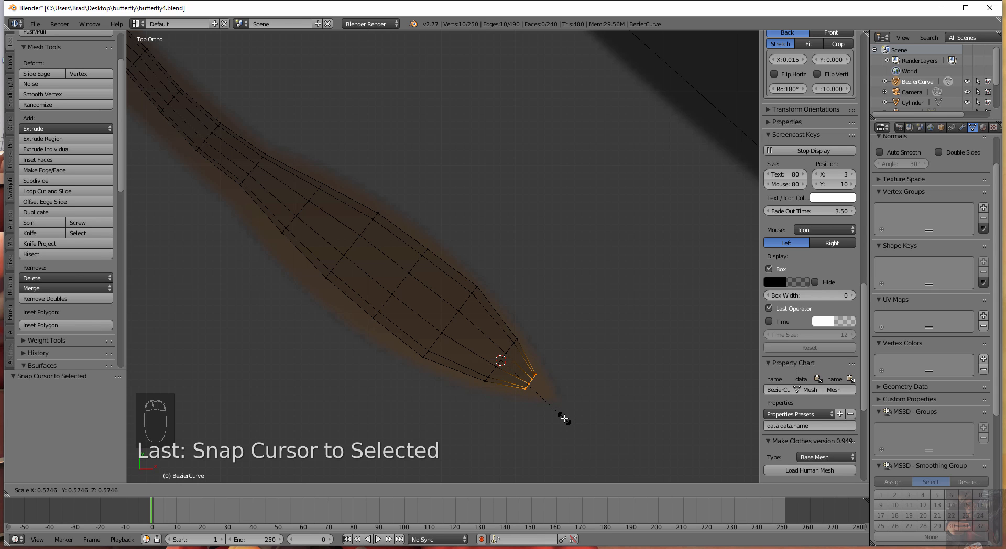
click(564, 418)
Try to extrude the end ring in place and split it from the mesh, and undo the split
scroll(573, 427, up, 3)
shift+middle_drag(554, 382, 388, 196)
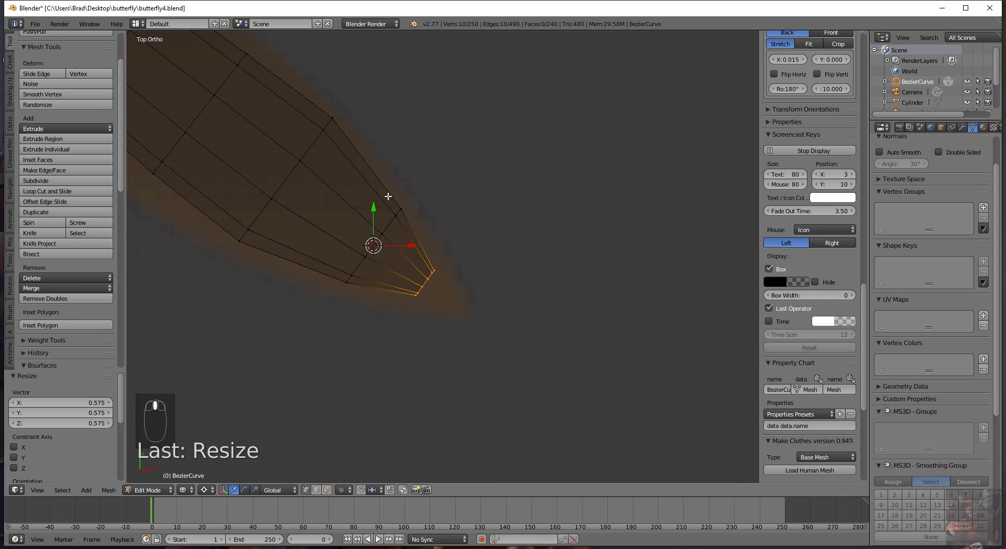
scroll(427, 318, up, 2)
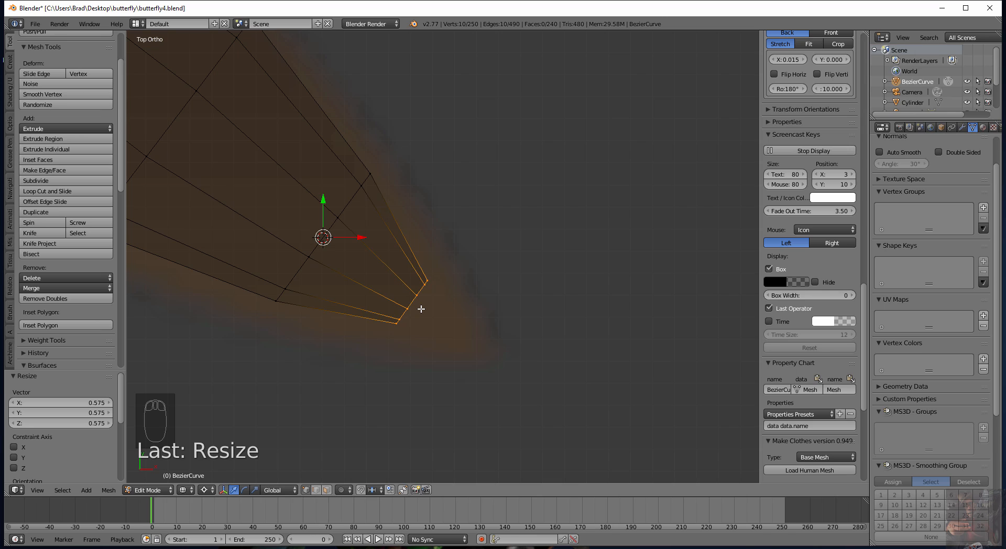
key(e)
right_click(421, 309)
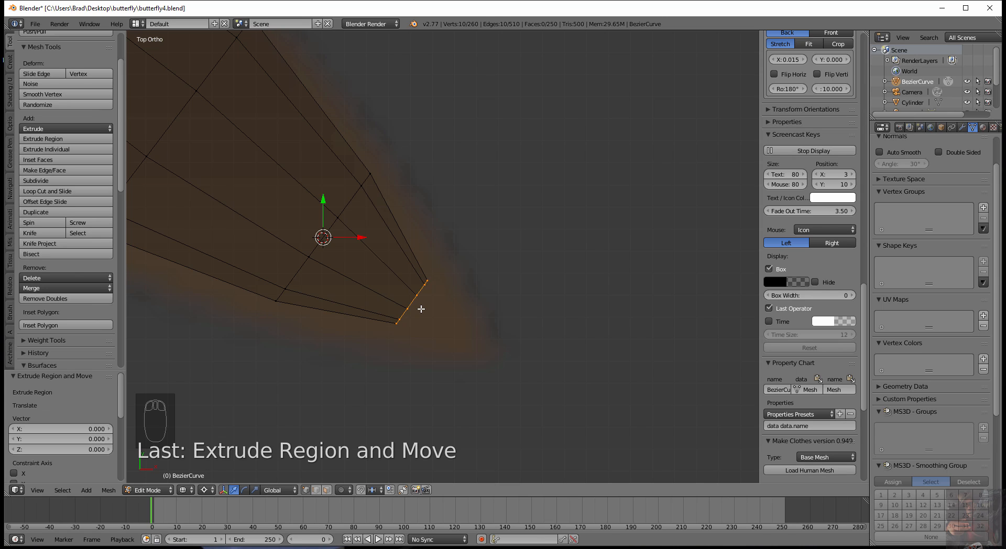
key(y)
right_click(421, 310)
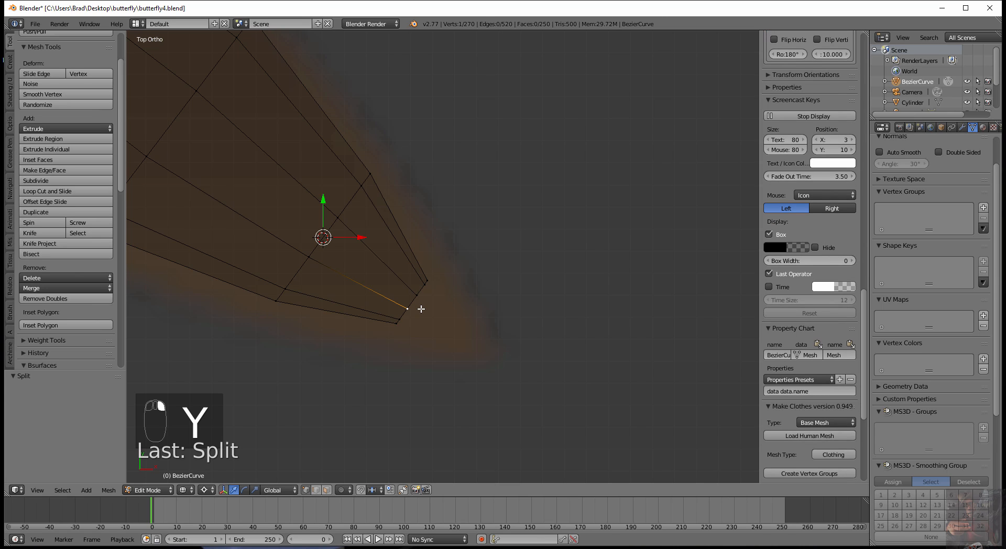
key(ctrl+z)
key(ctrl+z)
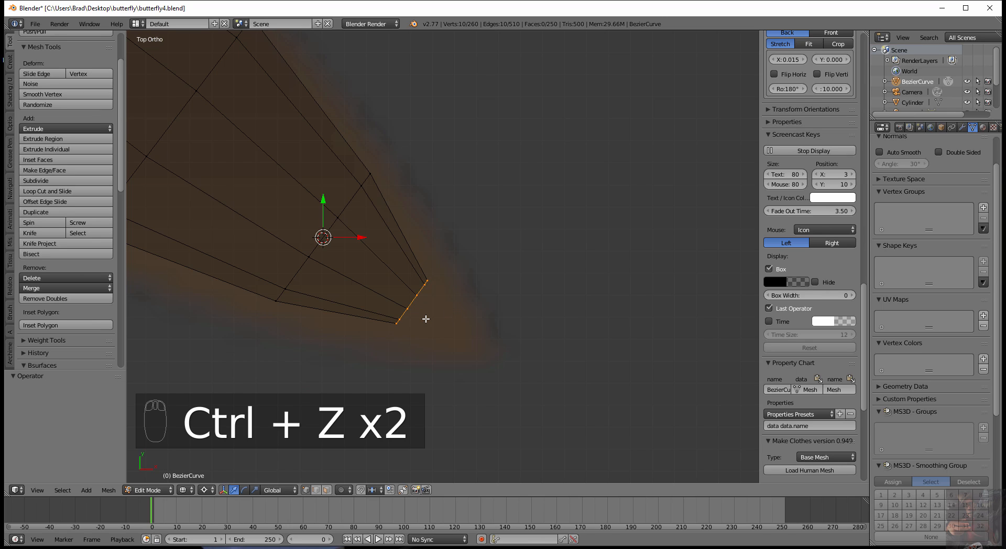
Try extruding the end ring along the global Y and X axes, undoing each extrusion
key(e)
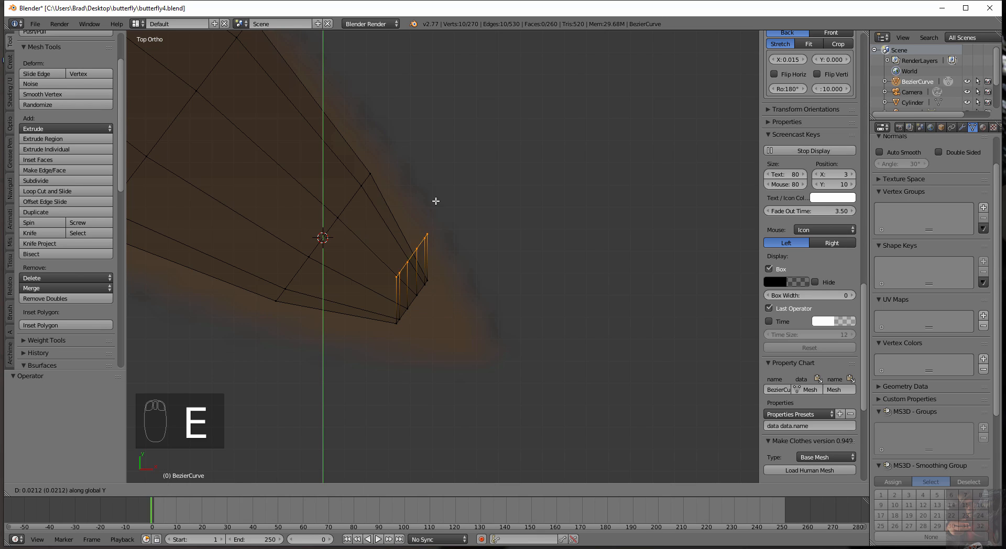
right_click(445, 415)
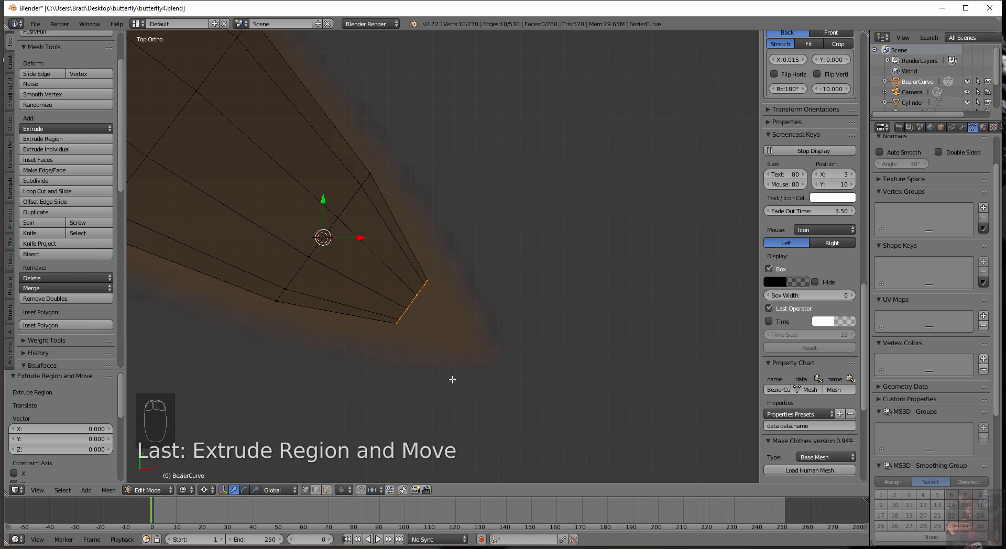
key(ctrl+z)
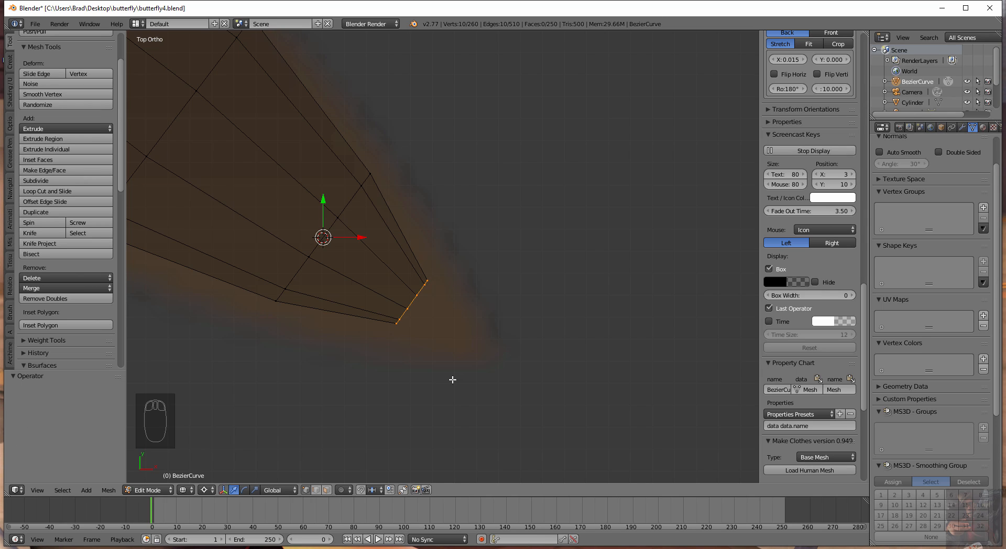
key(e)
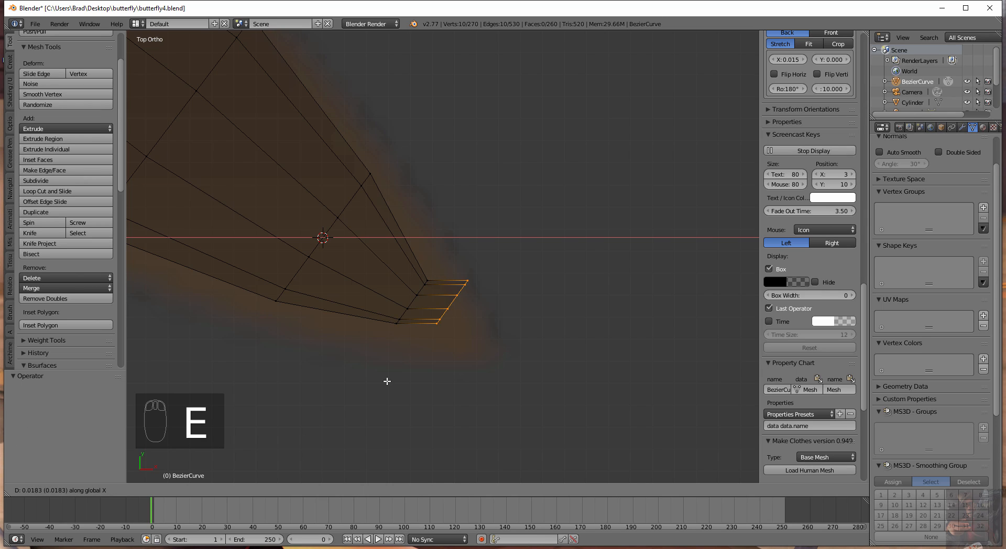
right_click(483, 411)
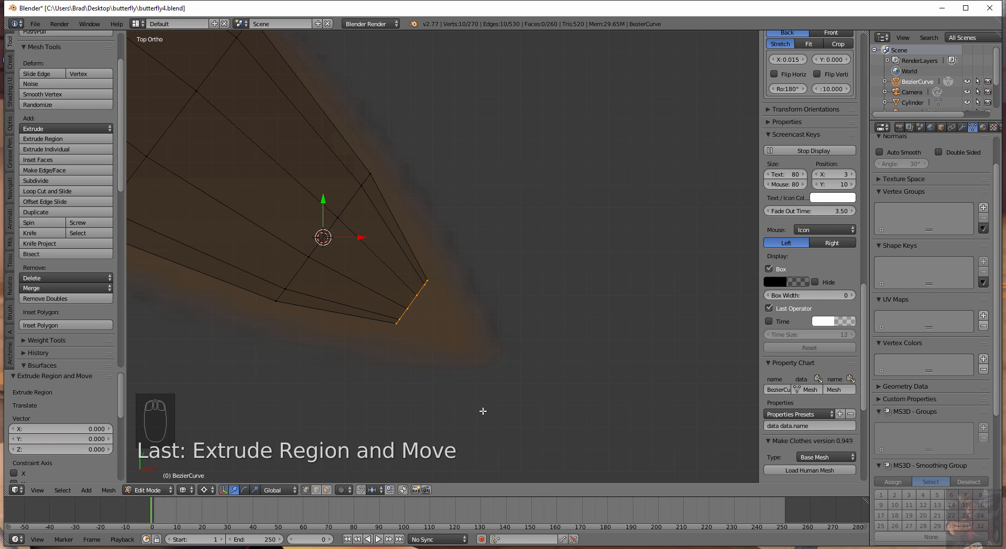
key(ctrl+z)
Try the View, Local and Normal transform orientations from the top view, and settle on Gimbal
middle_drag(451, 453, 447, 222)
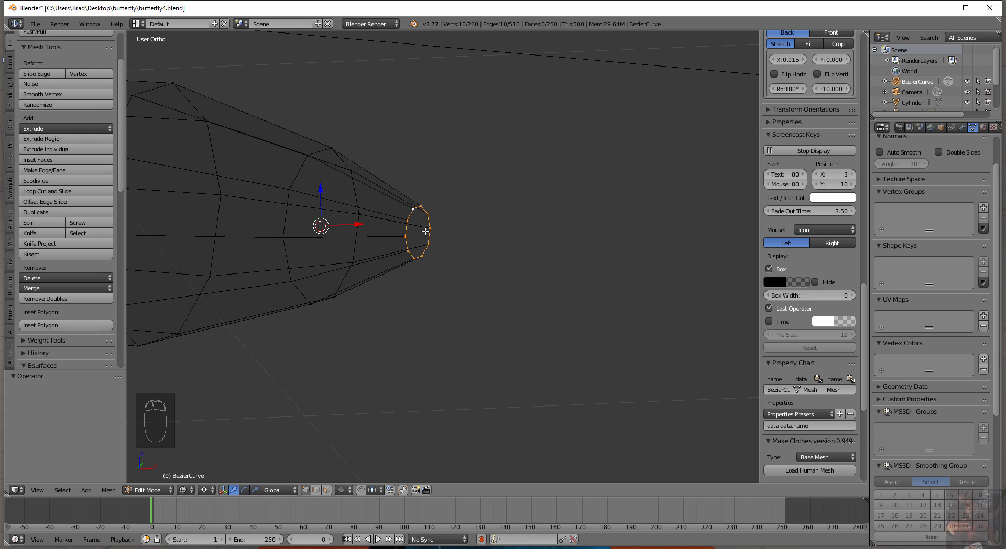
key(KP_7)
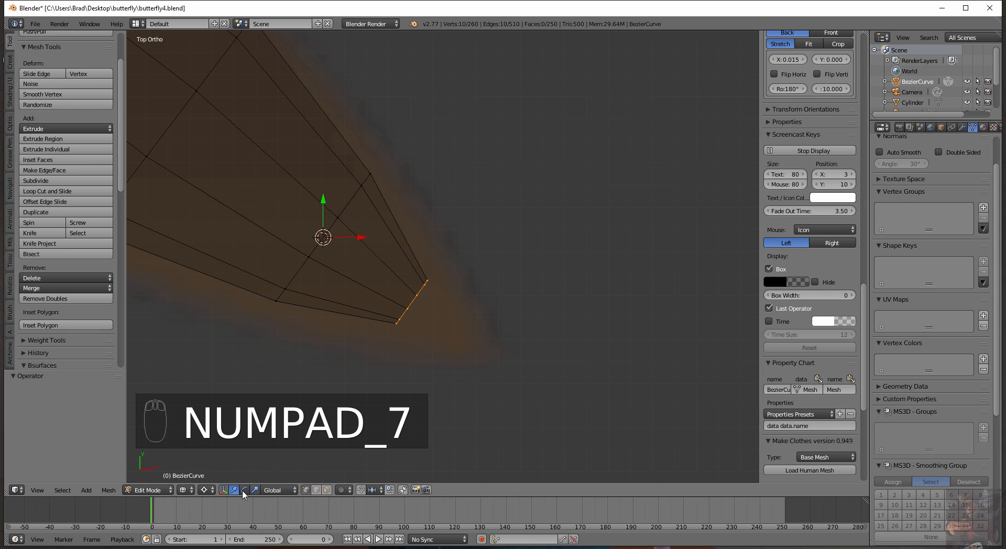
click(281, 492)
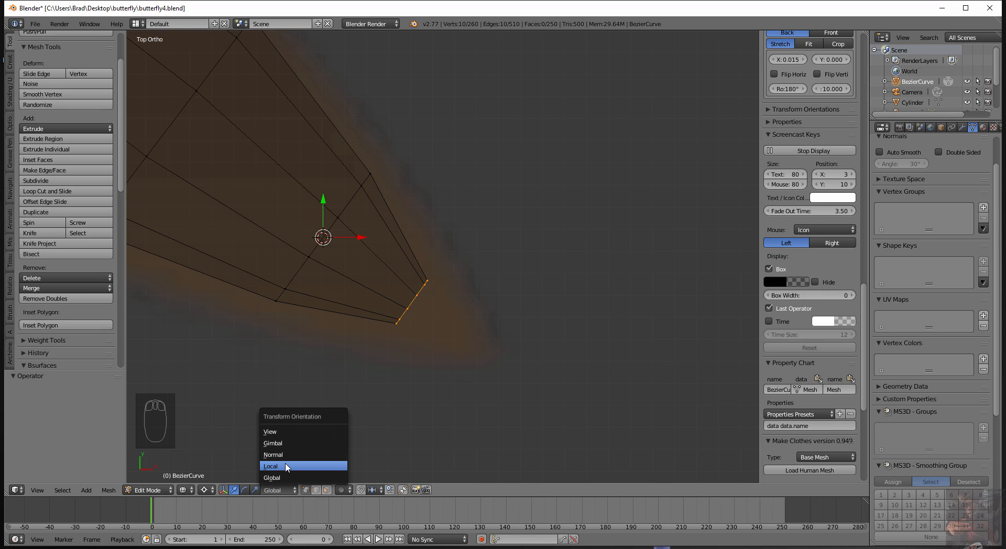
click(286, 433)
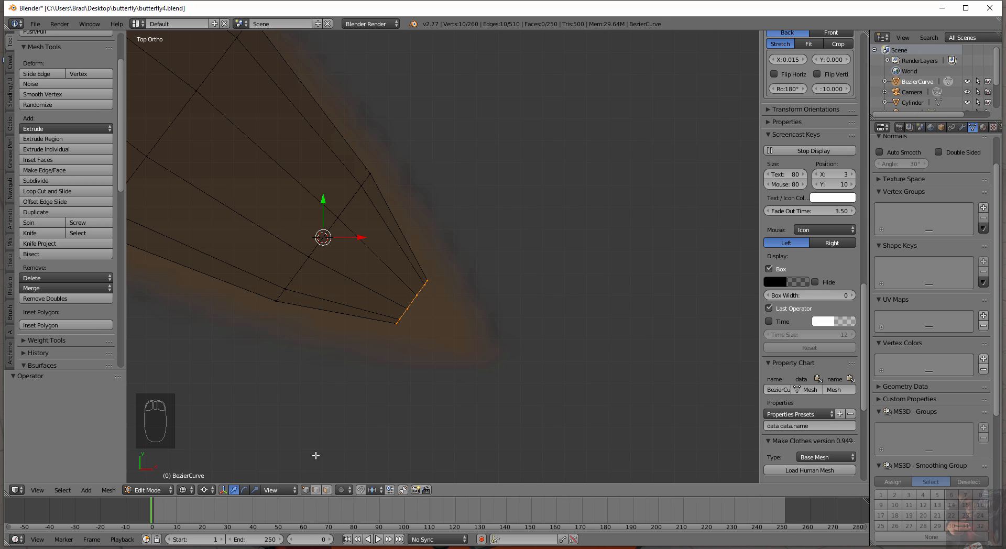
click(280, 490)
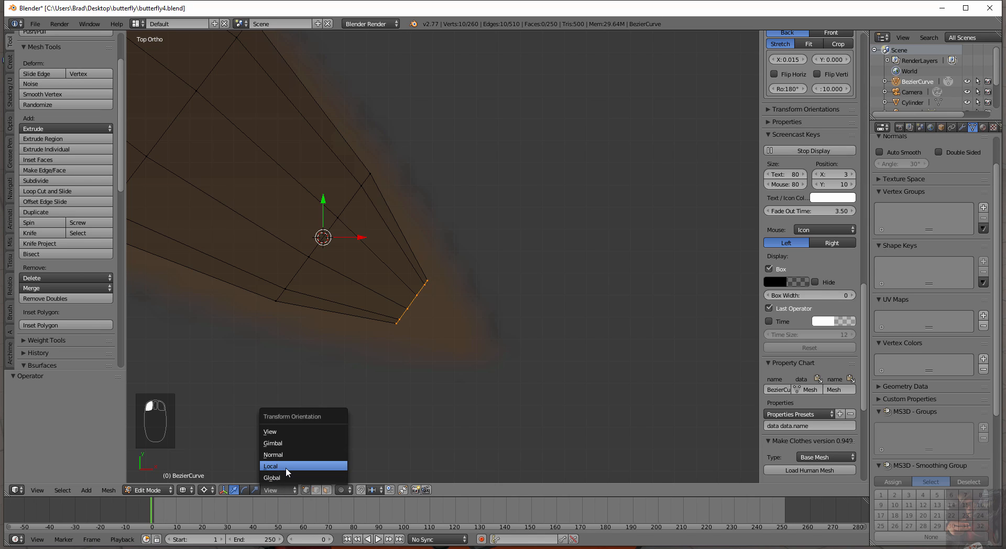
click(286, 468)
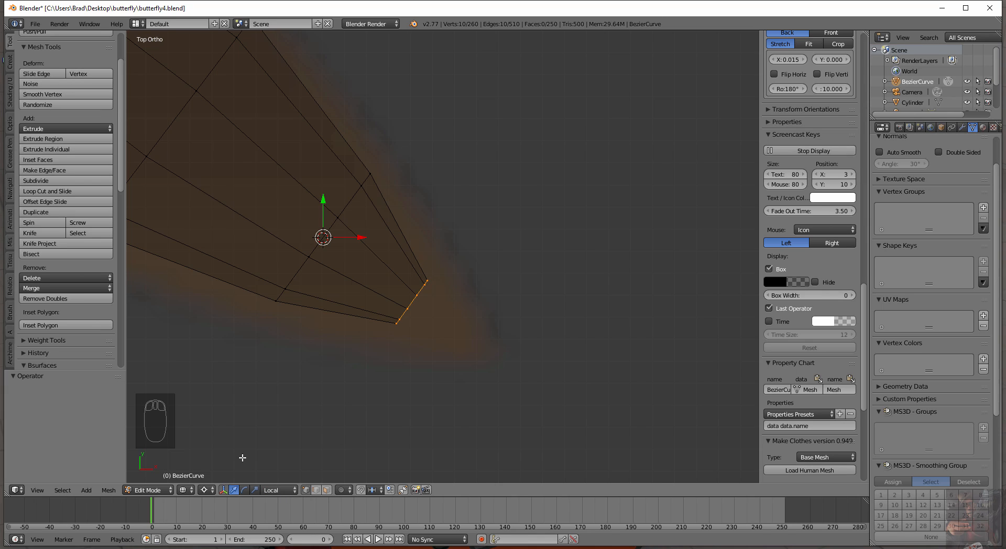
click(278, 490)
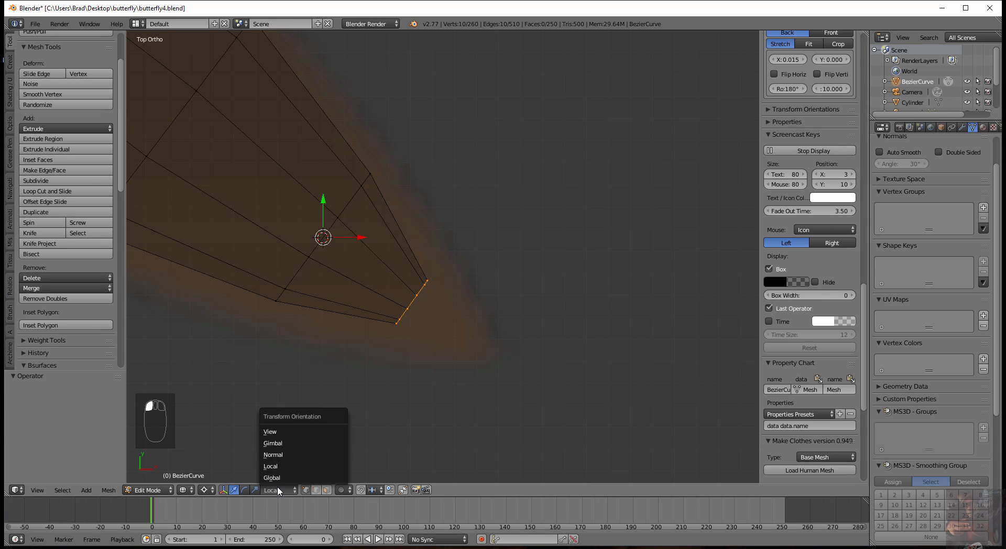
click(278, 457)
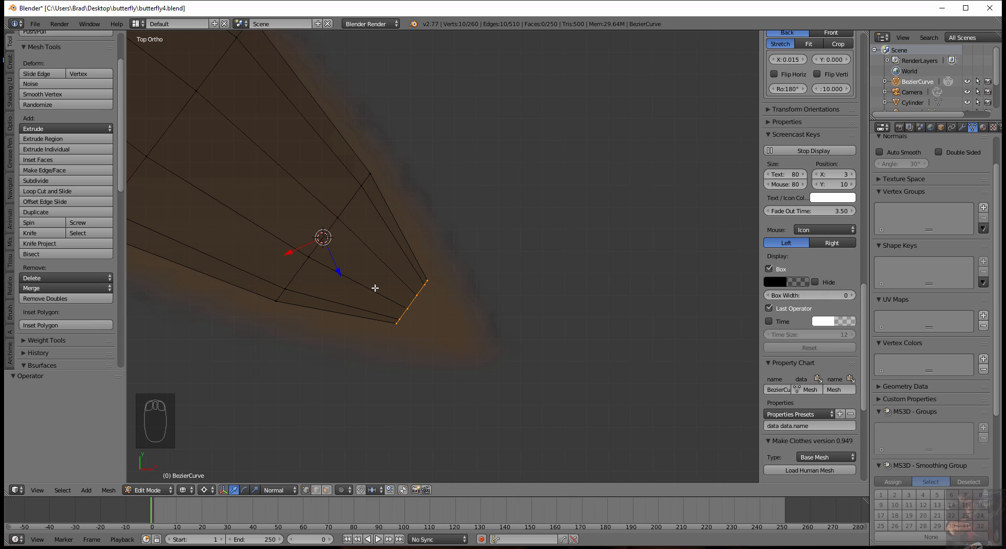
click(282, 492)
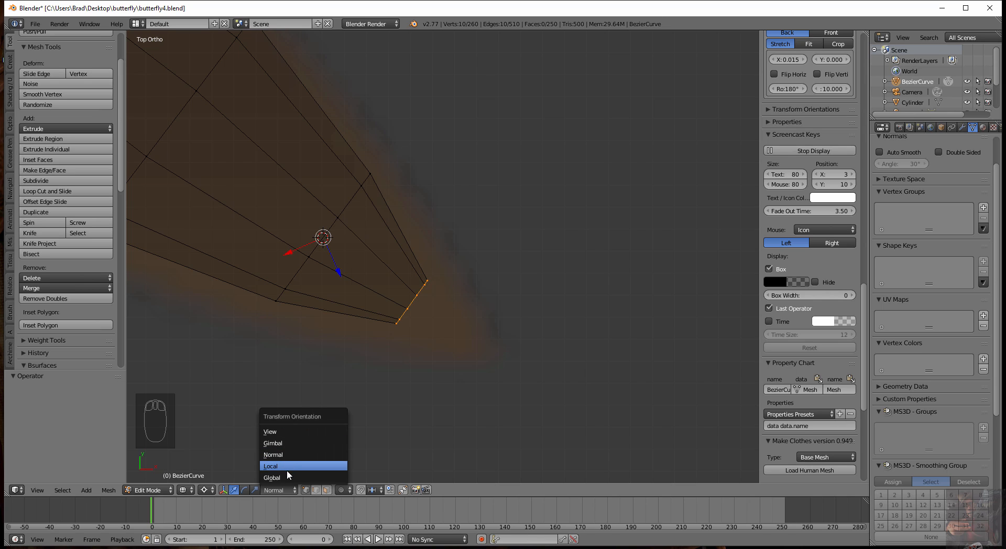
click(287, 455)
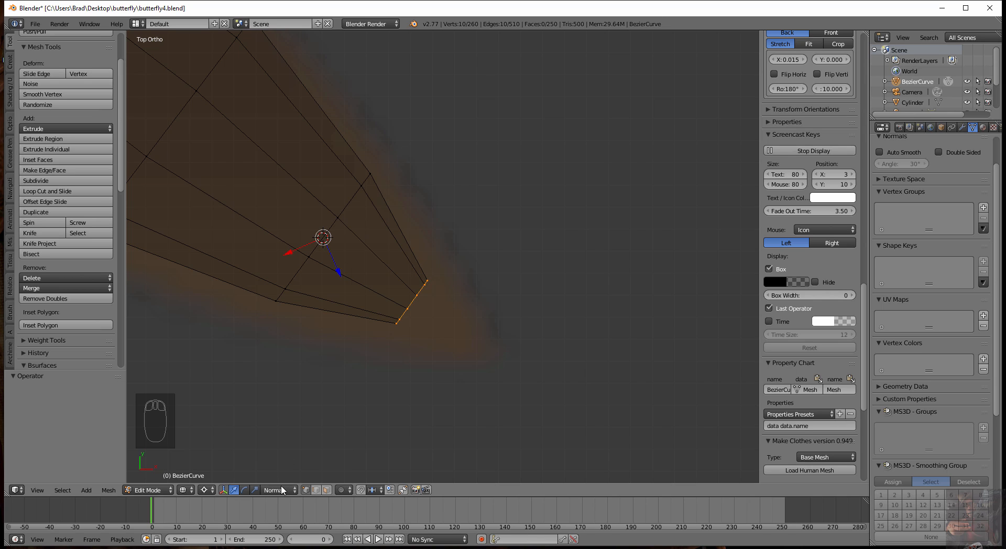
click(281, 490)
click(283, 444)
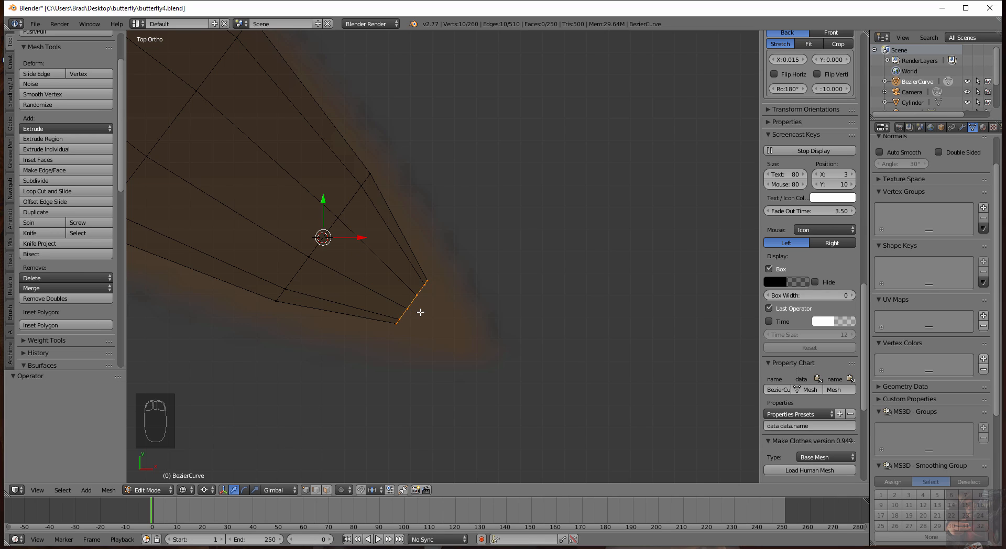
Try extruding the end ring with an edge slide, and undo all the stacked zero-length extrusions
key(e)
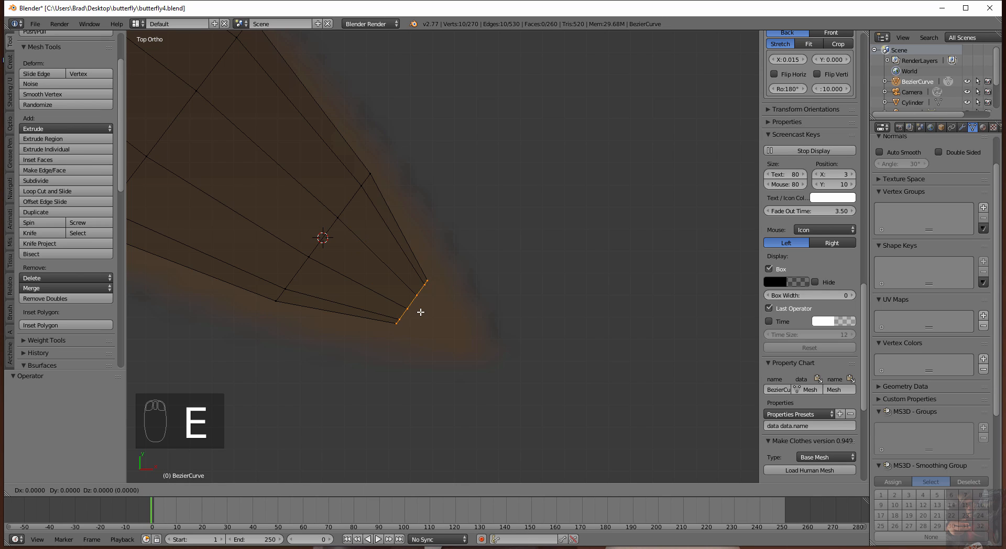
key(g)
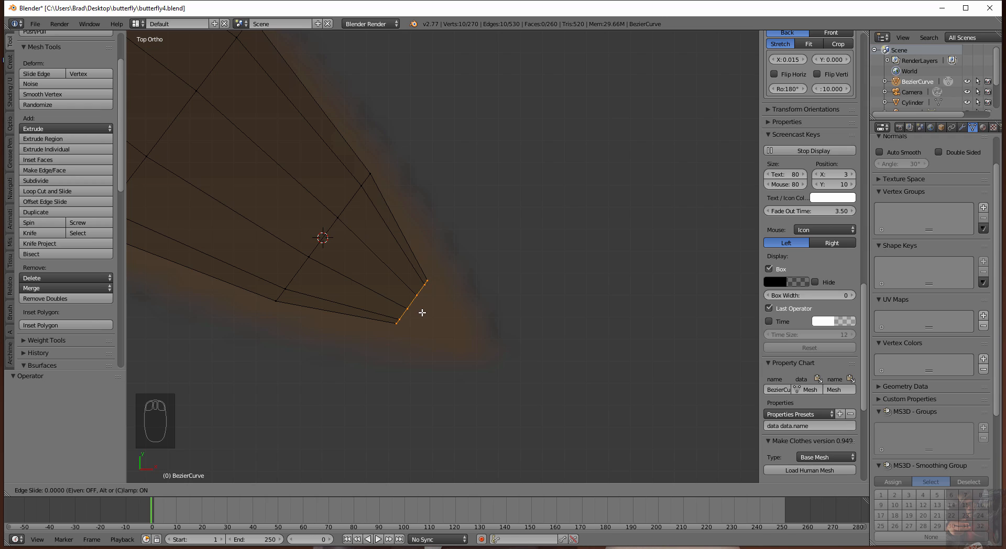
right_click(436, 320)
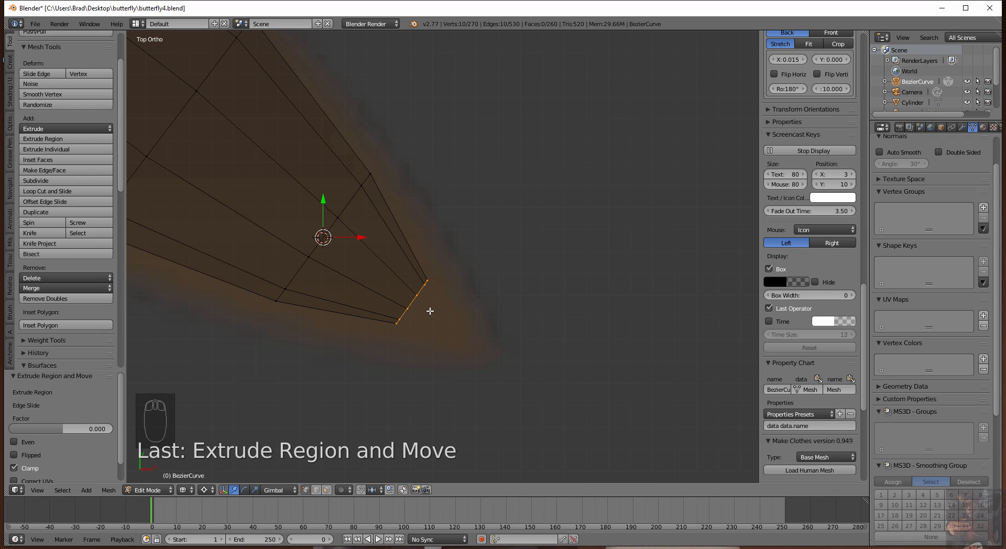
key(e)
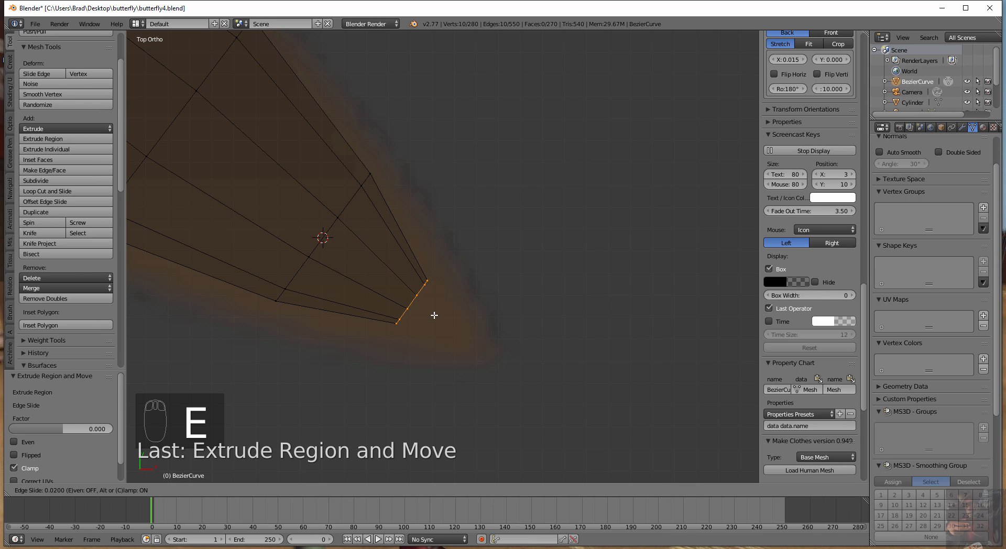
right_click(437, 318)
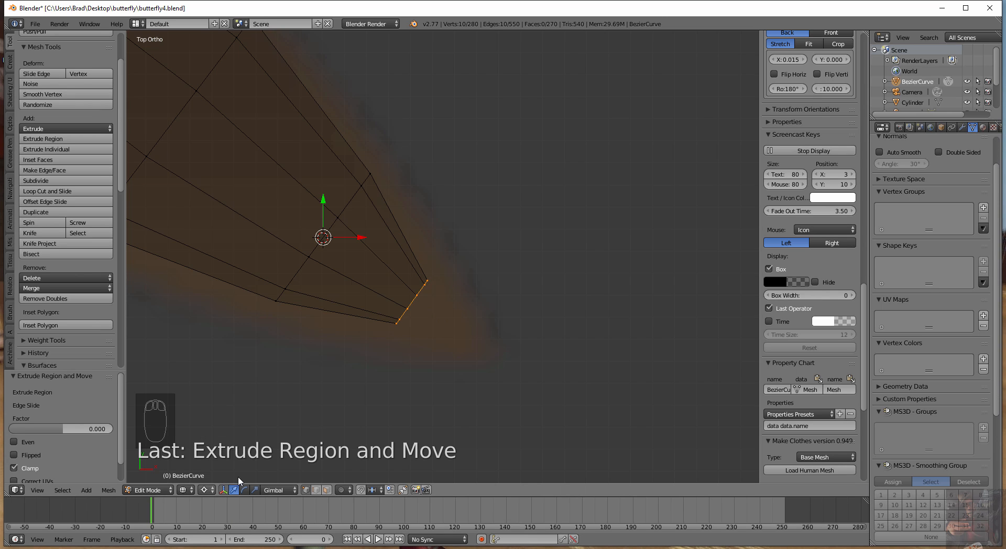
scroll(413, 321, up, 3)
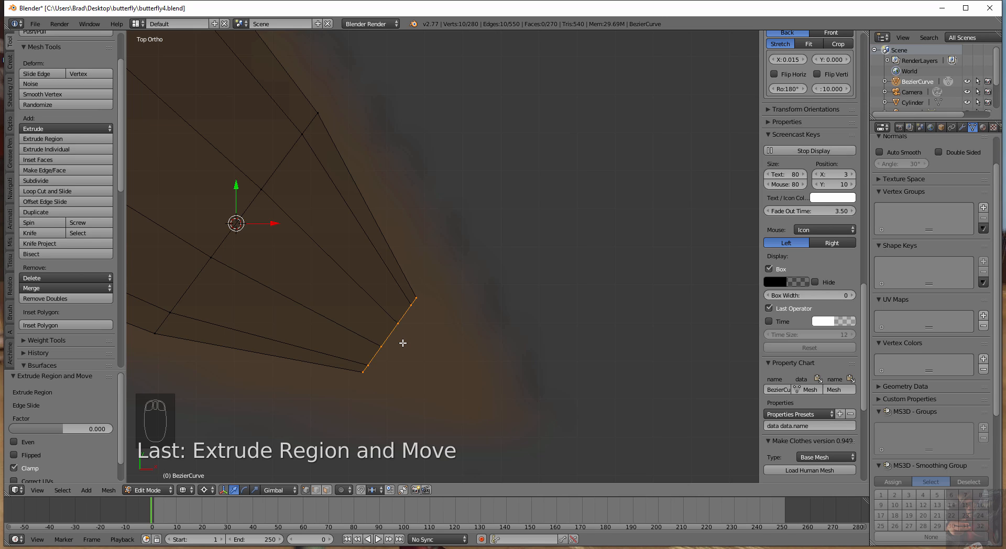
key(ctrl+z)
key(ctrl+z)
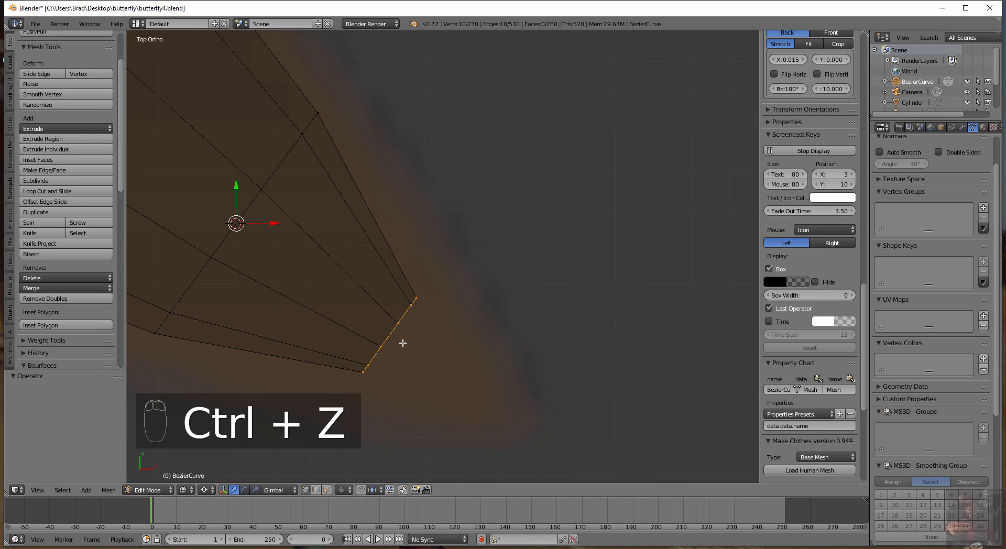
key(ctrl+z)
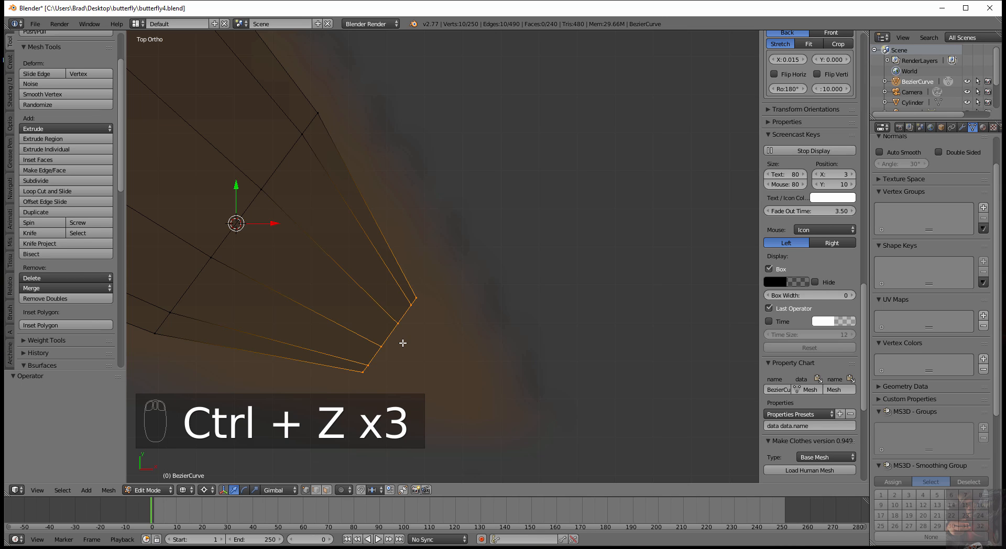
Extrude the end ring toward the tip by about 0.003 in X and -0.002 in Y
key(e)
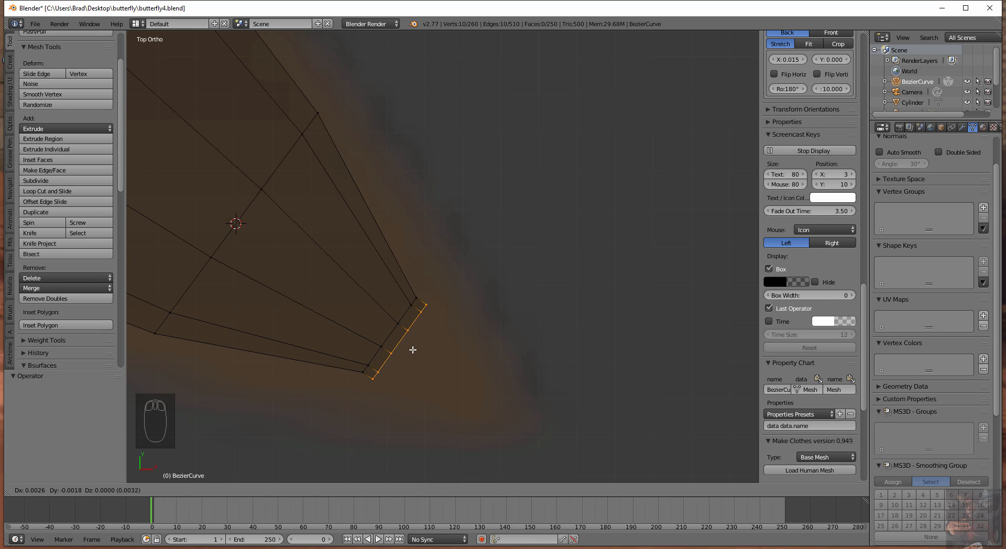
click(413, 350)
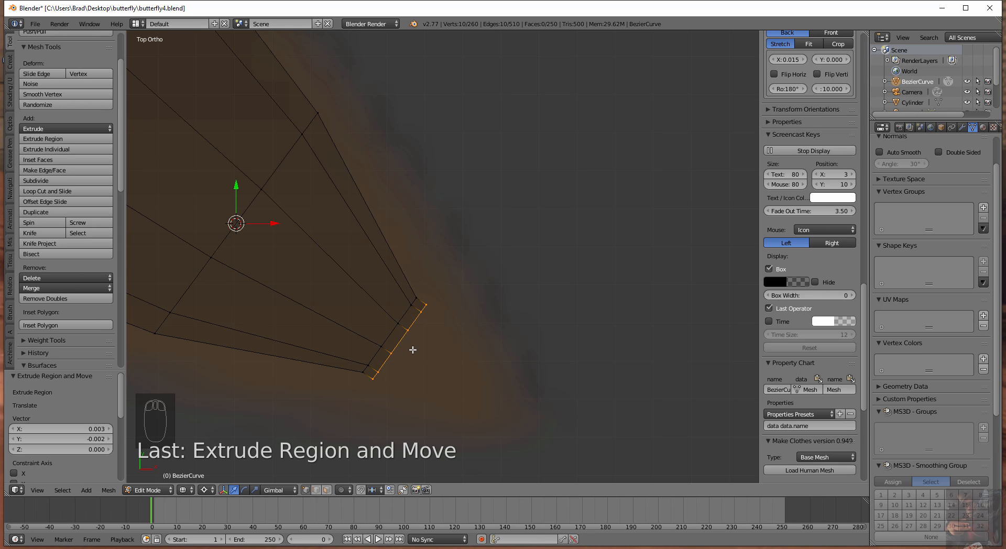
Set the pivot point to Median Point and scale the antenna's end ring down to about 0.558
click(187, 489)
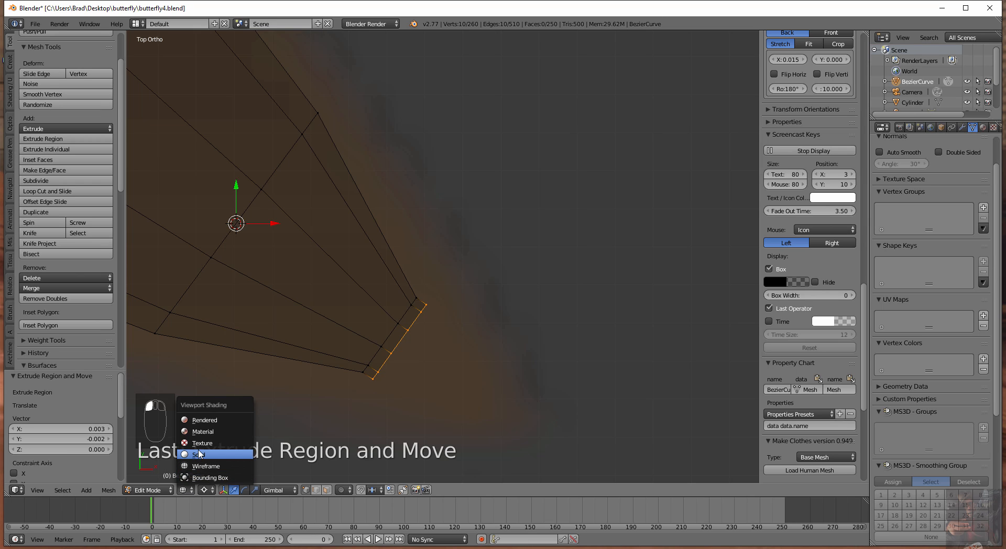
click(212, 490)
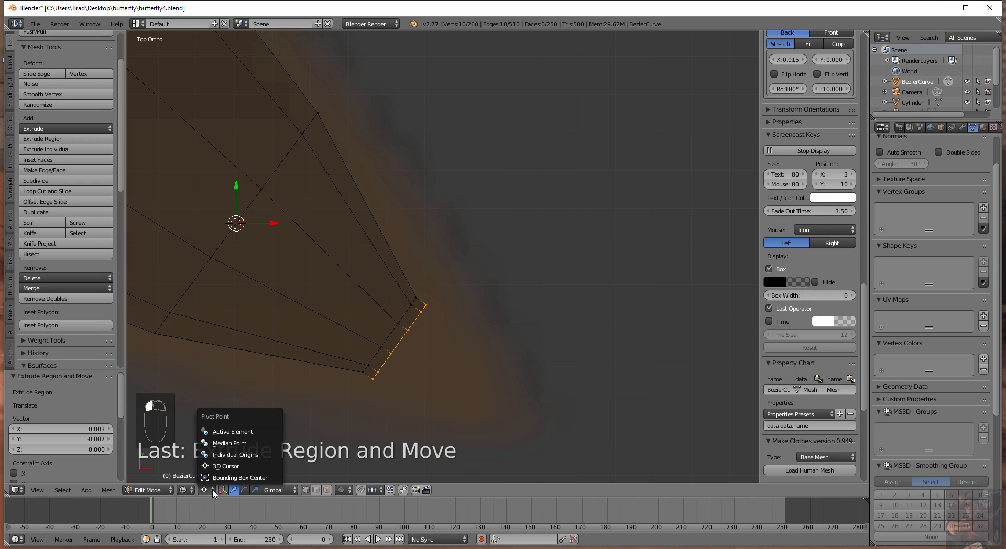
click(229, 444)
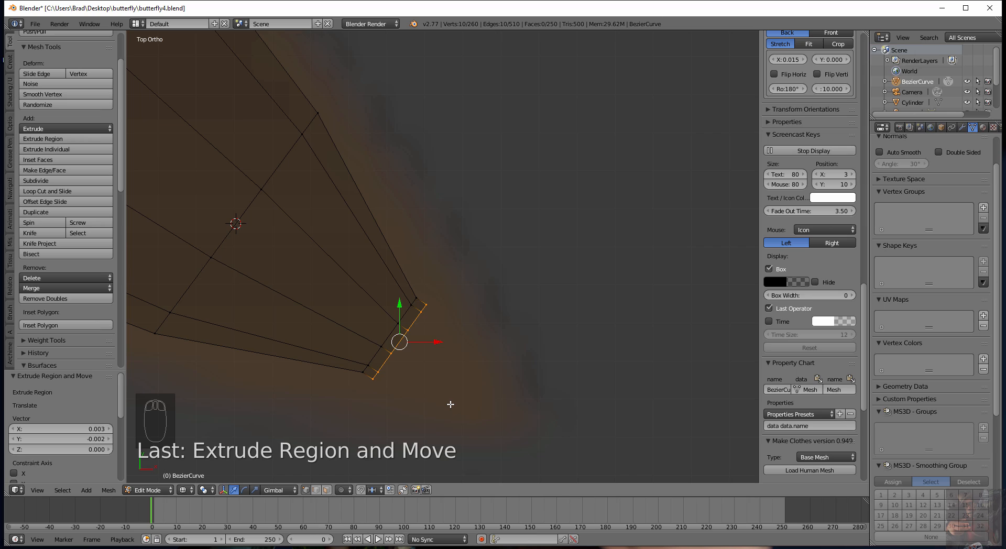
key(s)
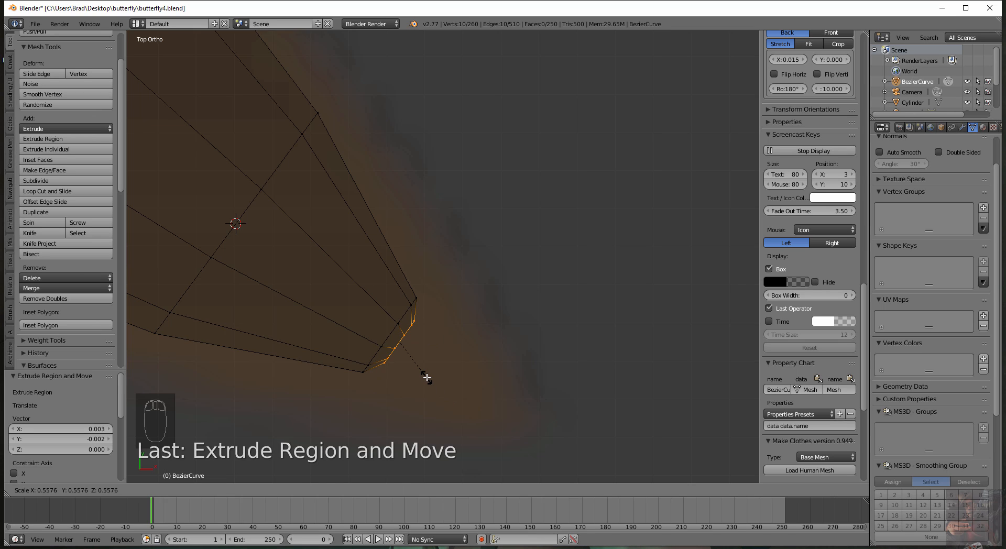
click(426, 378)
Extrude the end ring by about 0.0008 in X and -0.0008 in Y, and scale the new ring to about 0.41
key(e)
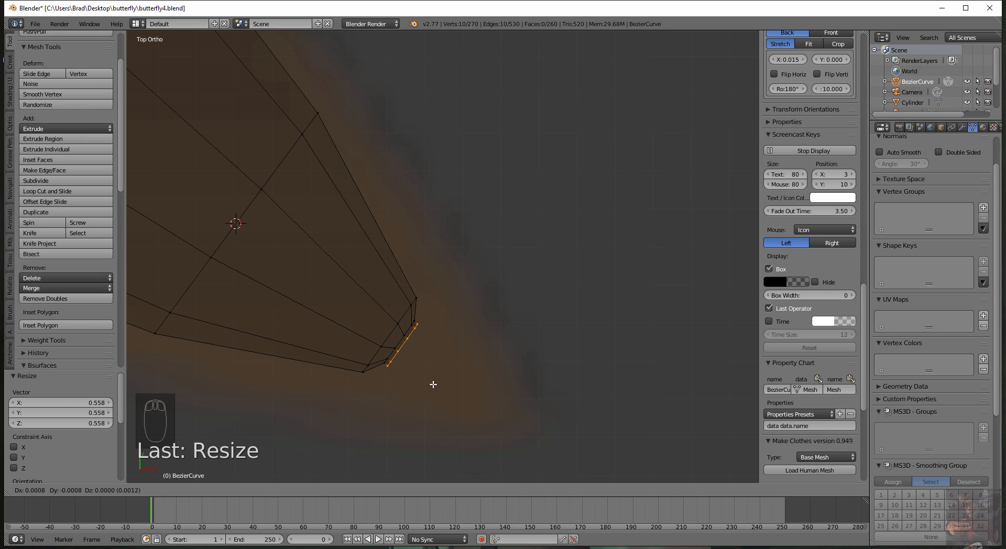
click(433, 384)
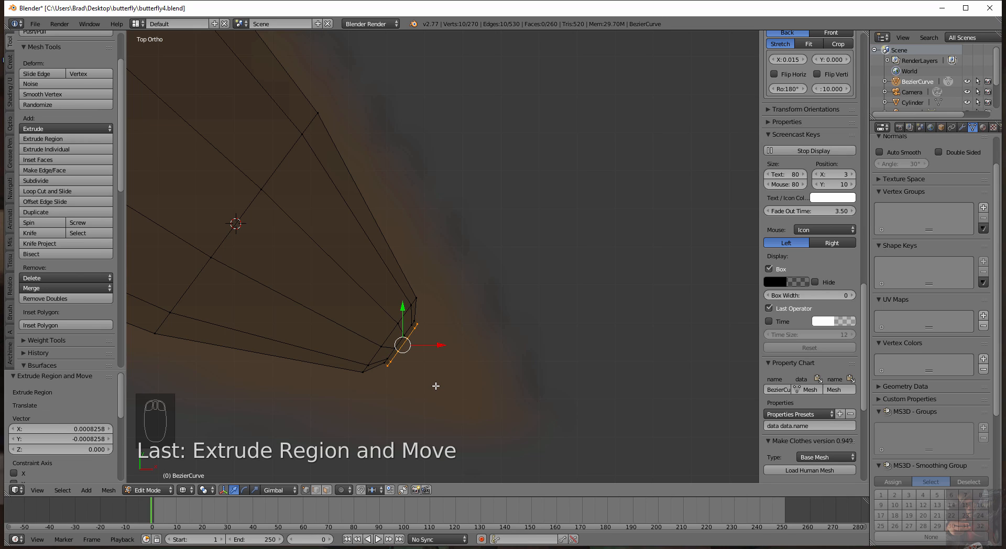
key(s)
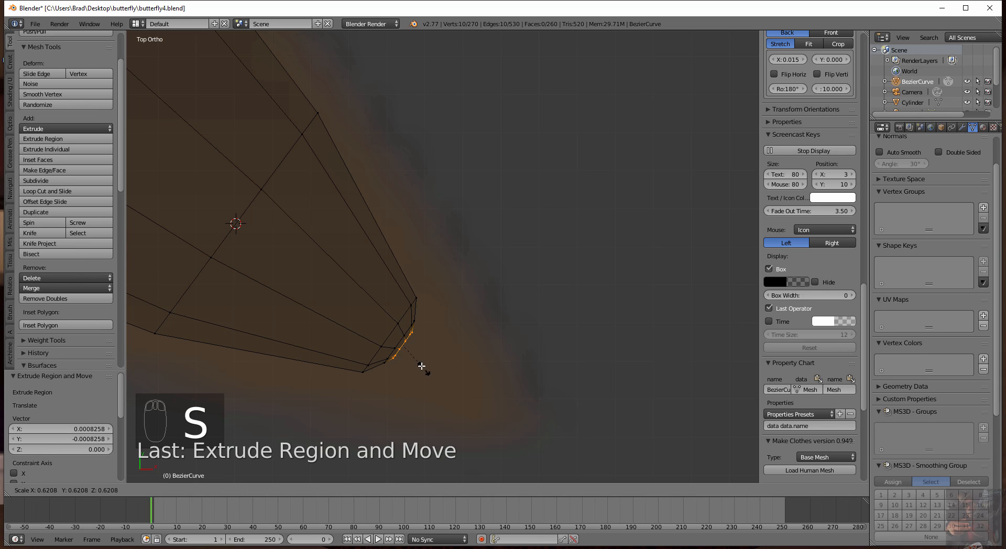
click(418, 362)
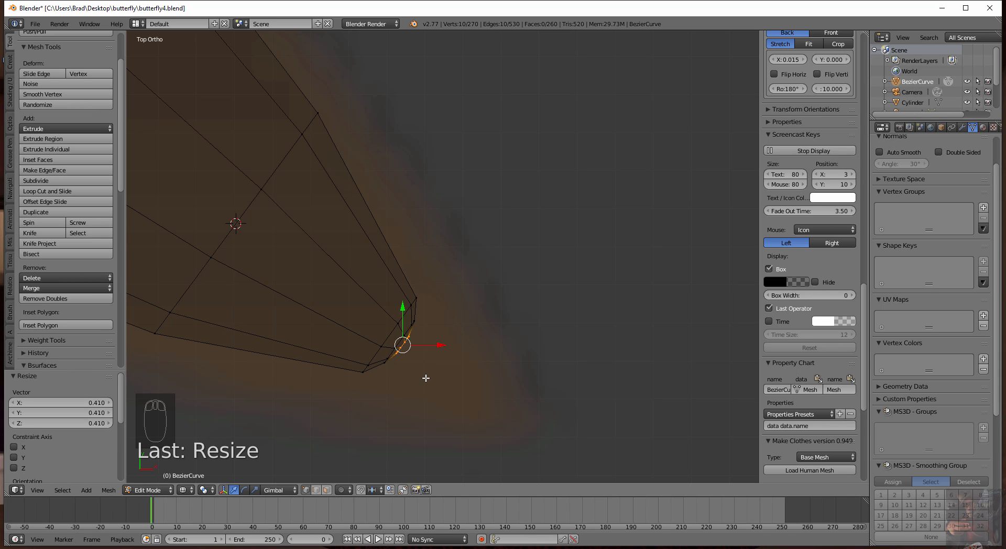
Extrude the ring again by about 0.001 in X and -0.0007 in Y, and scale it to about 0.482
key(e)
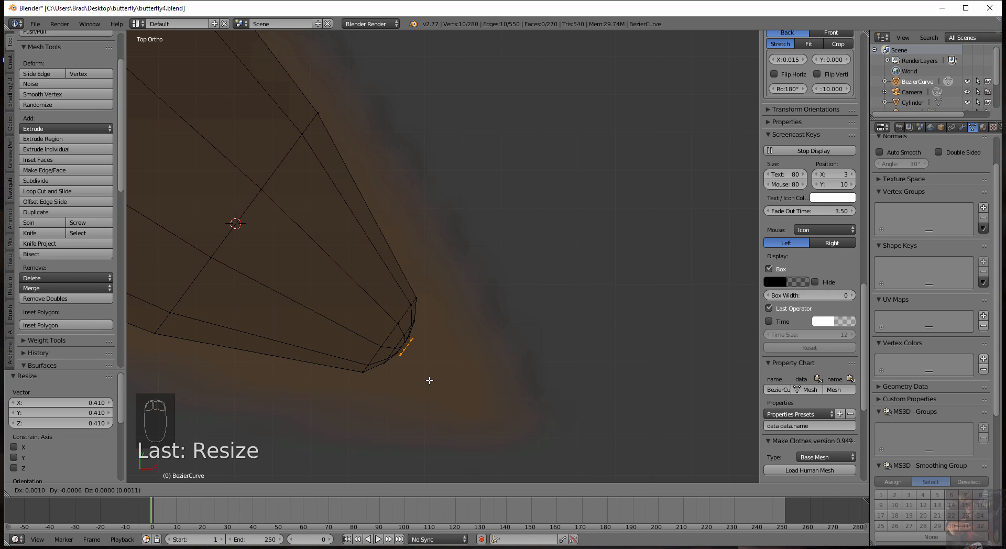
click(430, 381)
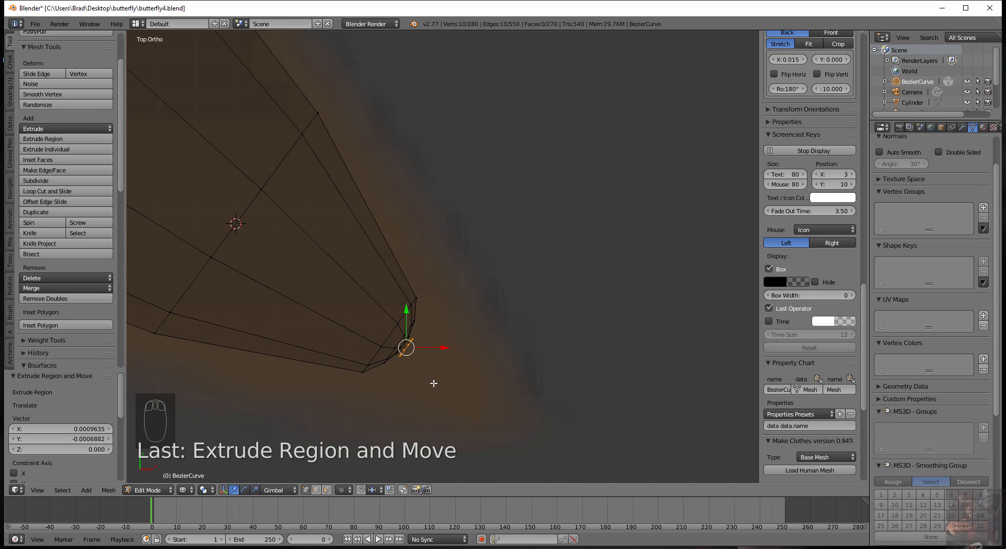
key(s)
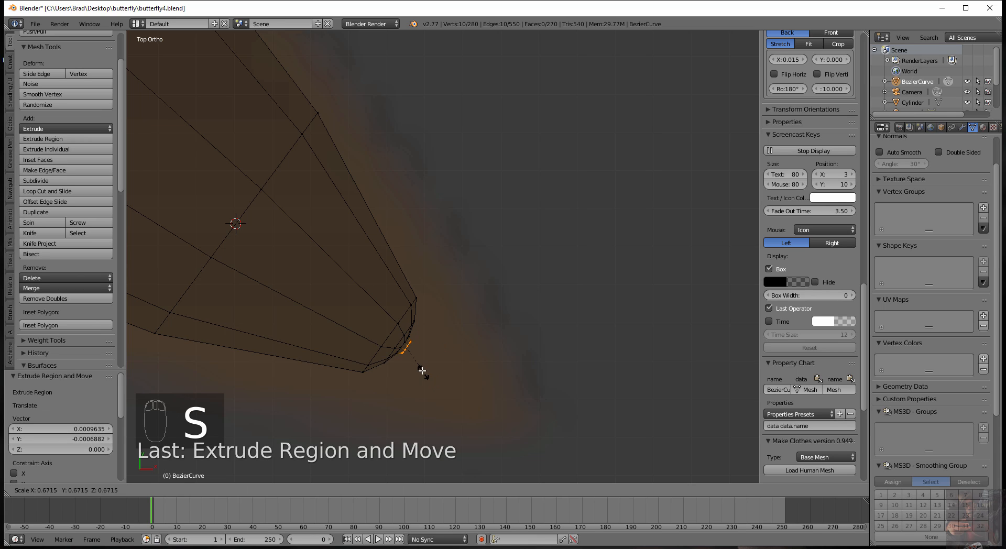
click(416, 368)
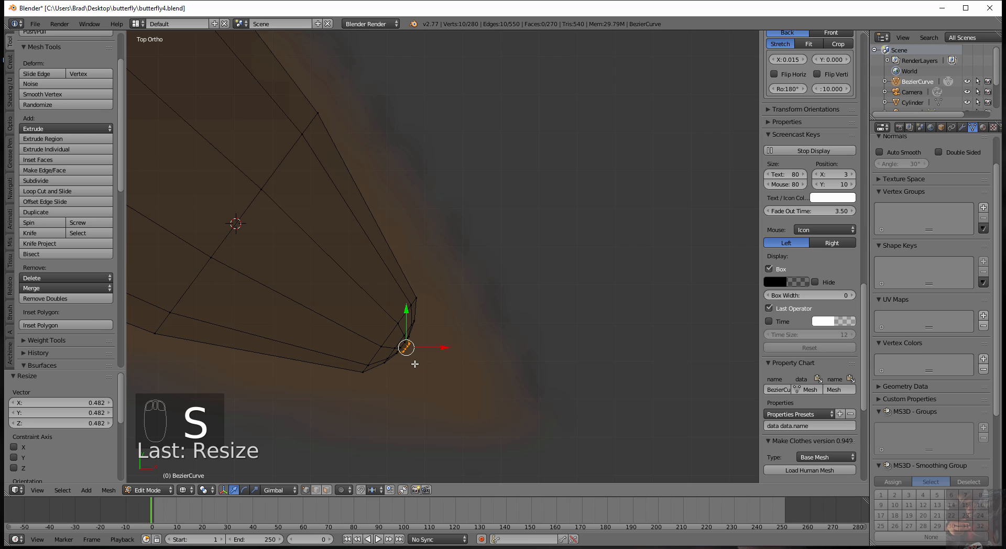
Nudge the smallest end ring back toward the antenna body in two moves, about -0.0006 in X and 0.0004 in Y overall
key(g)
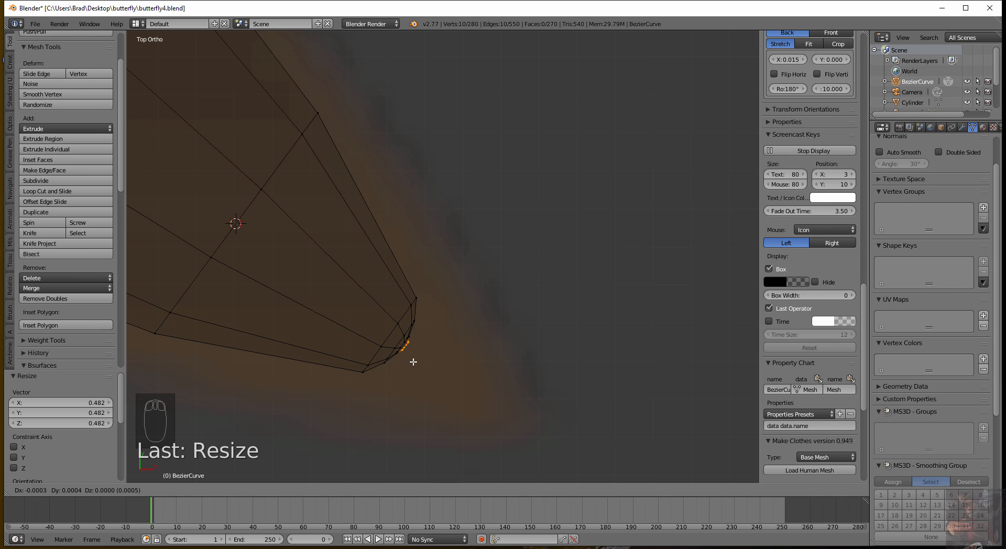
click(413, 361)
middle_drag(488, 379, 676, 269)
scroll(302, 299, up, 5)
scroll(551, 290, up, 4)
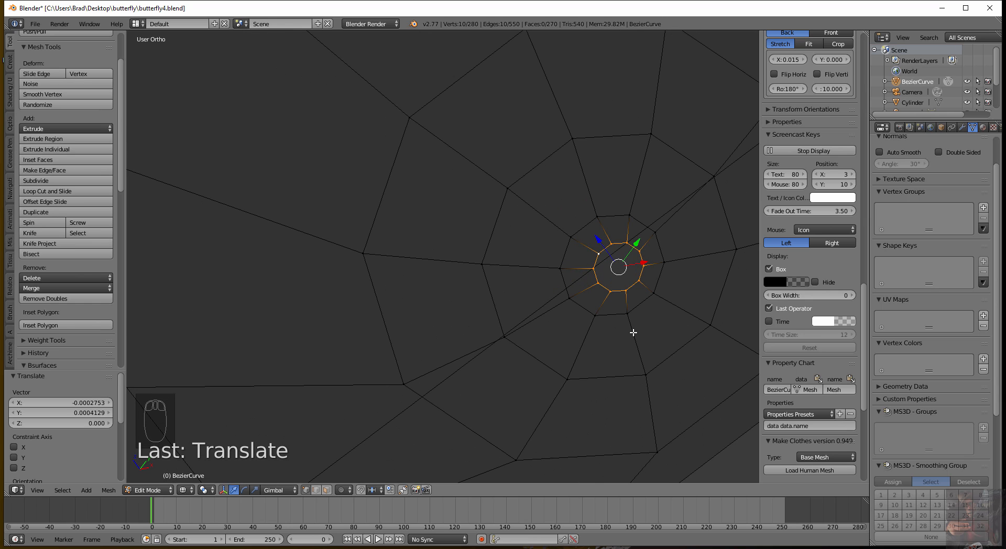
middle_drag(633, 332, 569, 317)
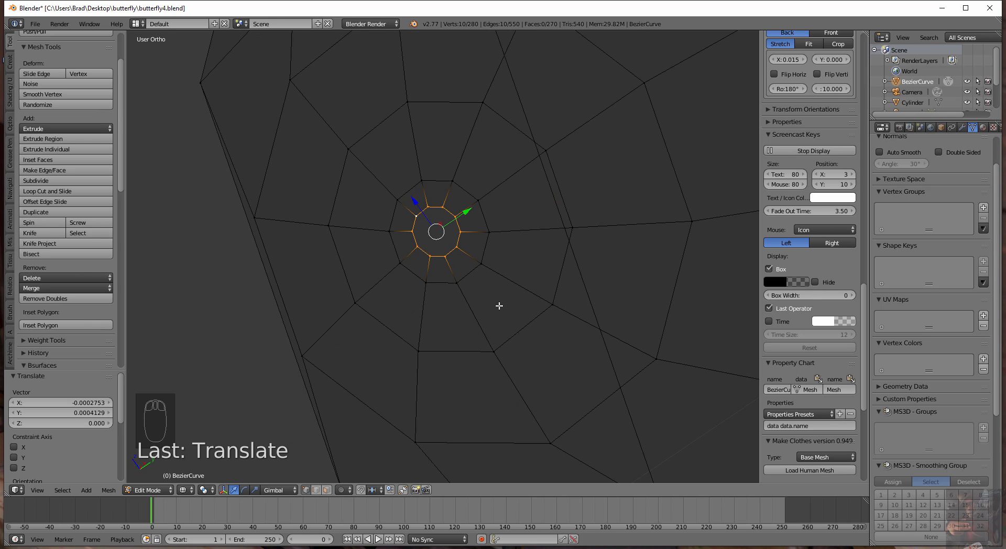
key(KP_7)
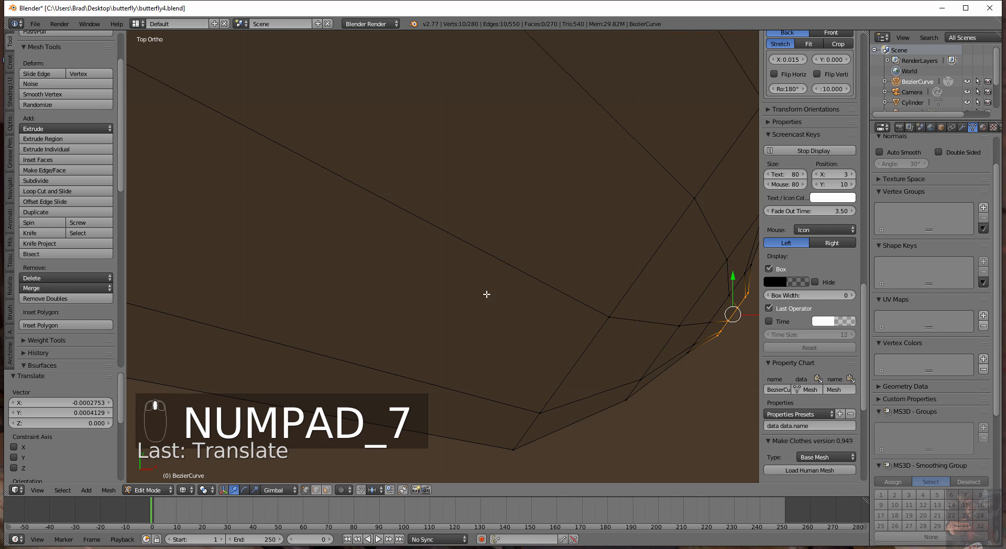
shift+middle_drag(486, 294, 367, 321)
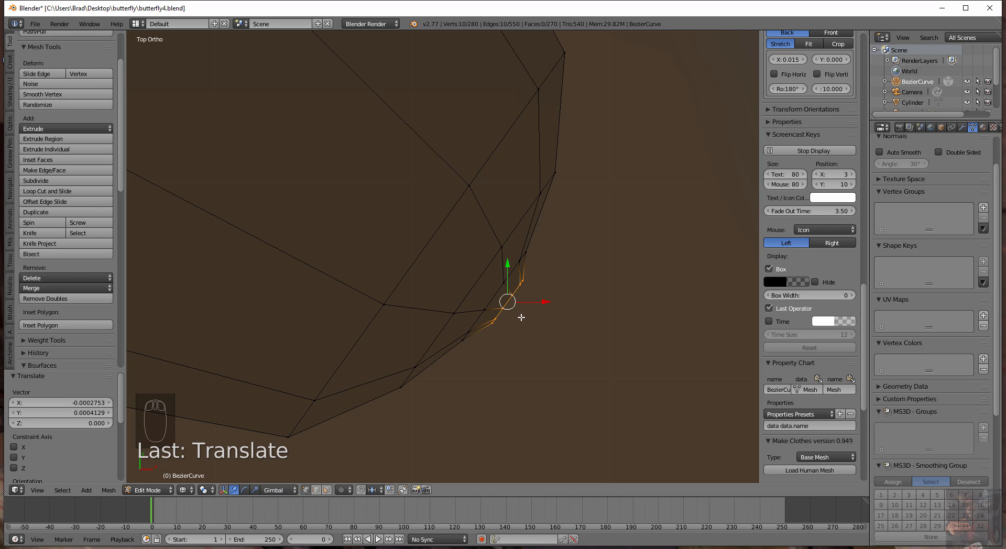
key(g)
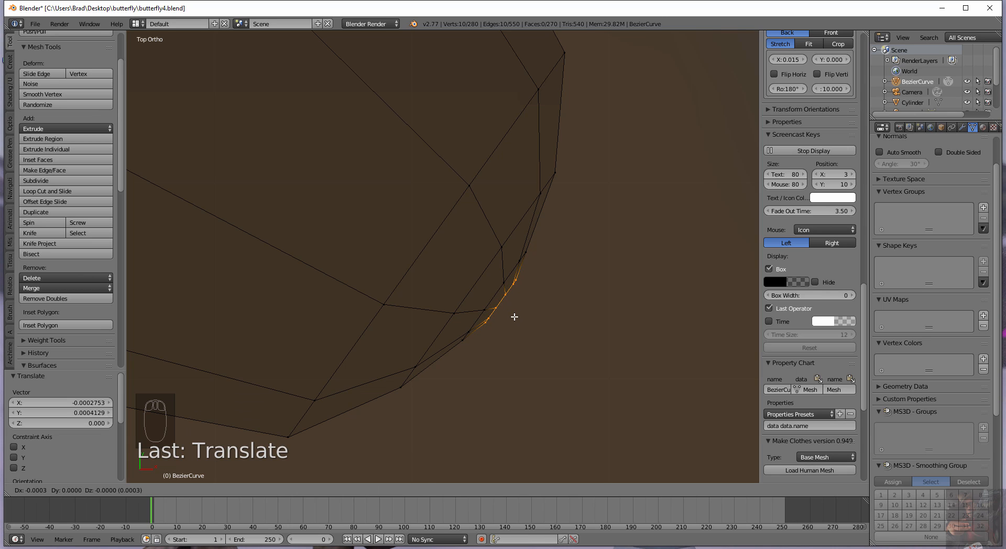
click(525, 320)
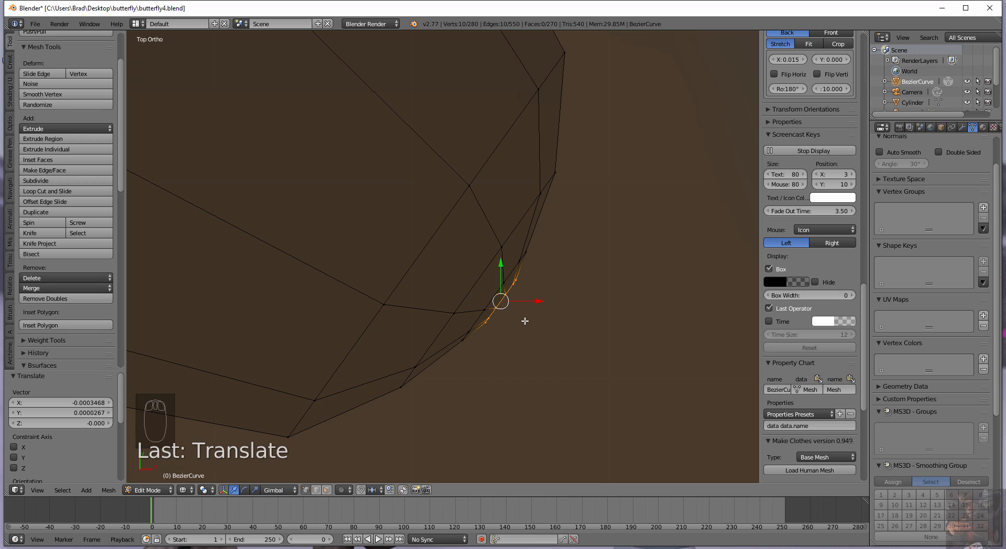
Extrude the end ring in place and merge the new vertices at their center to close the antenna tip
key(e)
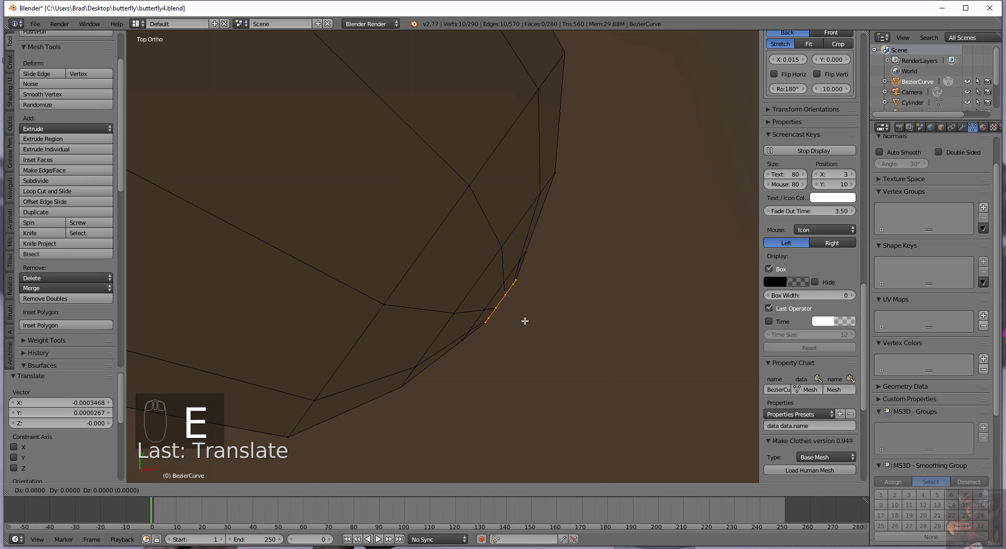
click(525, 321)
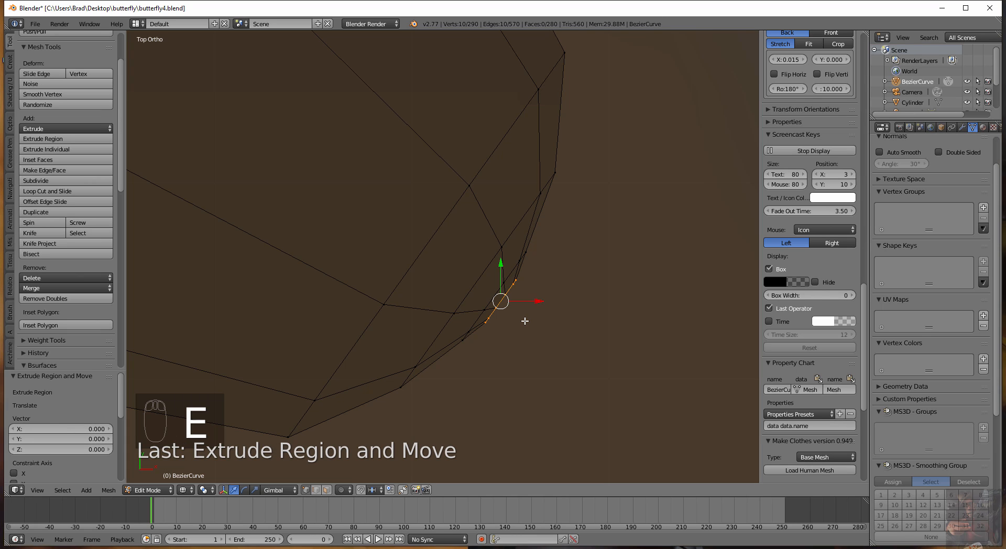
click(47, 288)
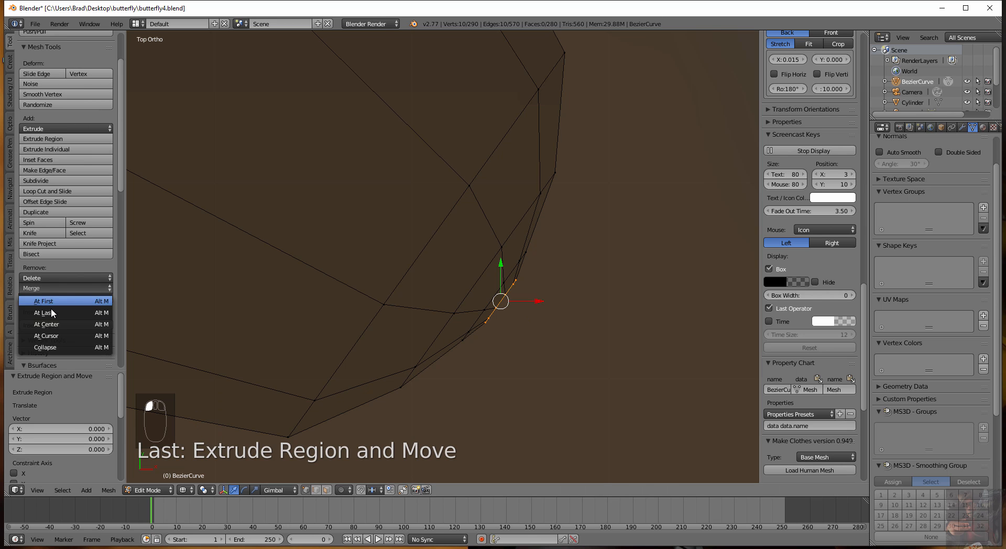
click(51, 325)
middle_drag(472, 422, 520, 389)
middle_drag(486, 362, 521, 418)
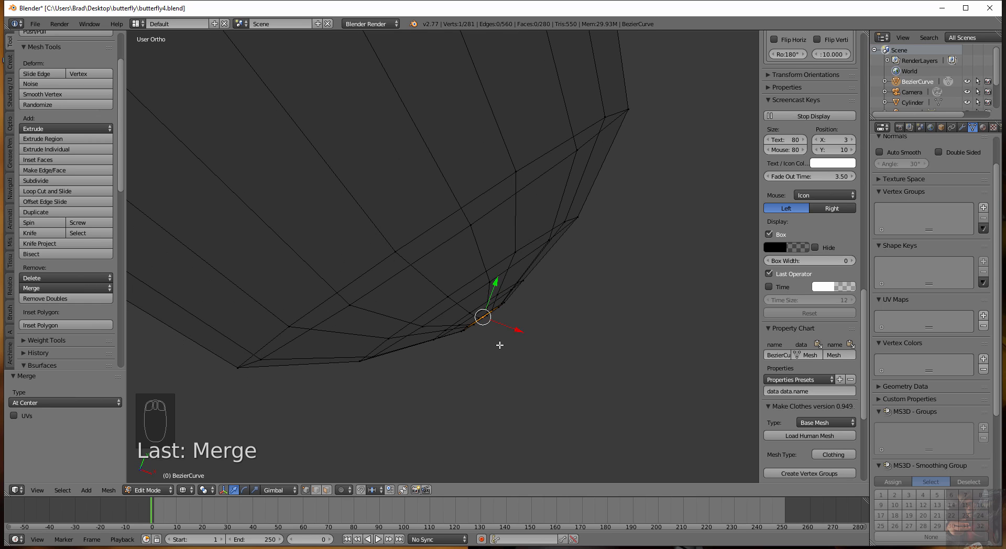
From the top view, move the merged tip vertex outward by about 0.0002 in X and -0.0001 in Y
key(KP_7)
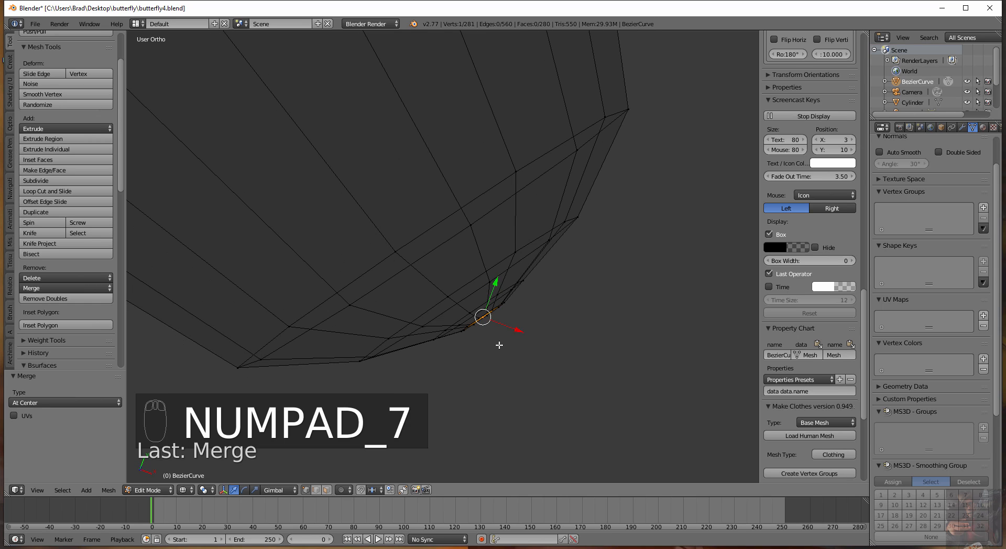
key(g)
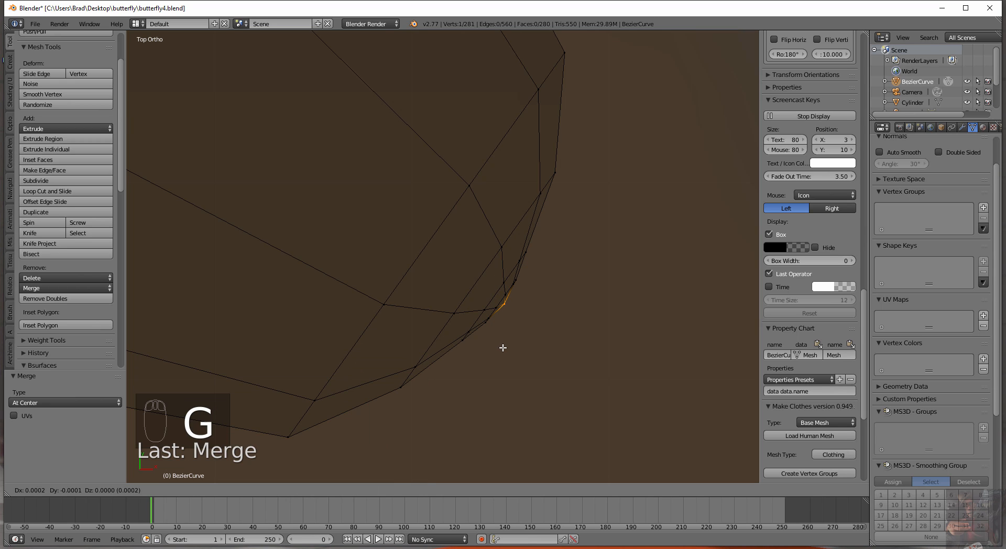
click(504, 348)
scroll(514, 351, down, 5)
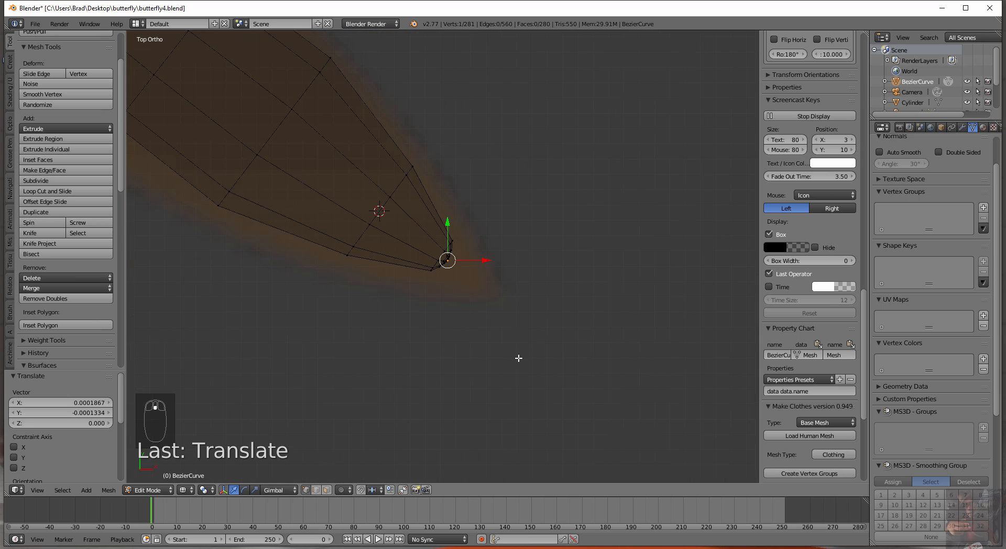
scroll(518, 359, down, 2)
scroll(452, 334, down, 5)
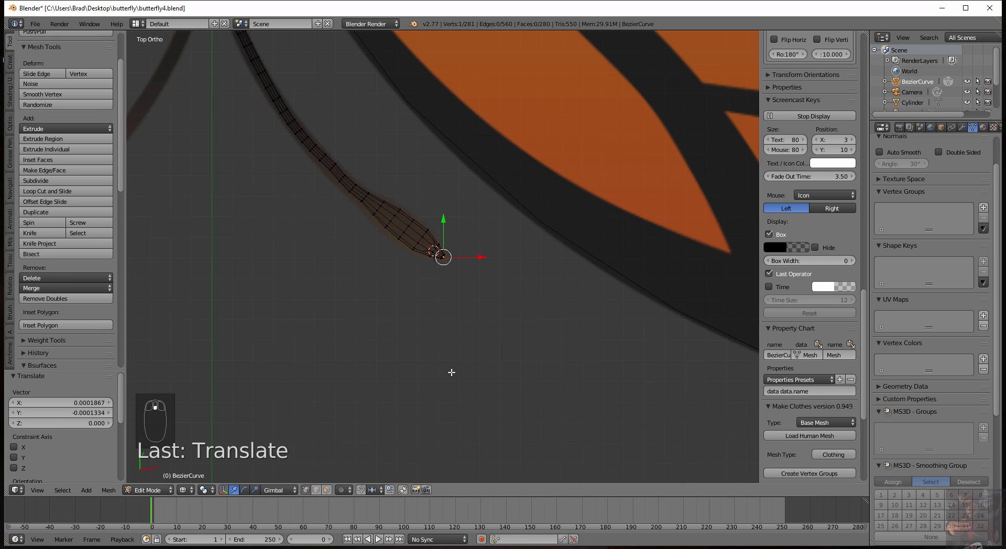
In solid shading, move the second edge loop before the antenna's bulb by about -0.003 in X, -0.002 in Y and -0.001 in Z
key(z)
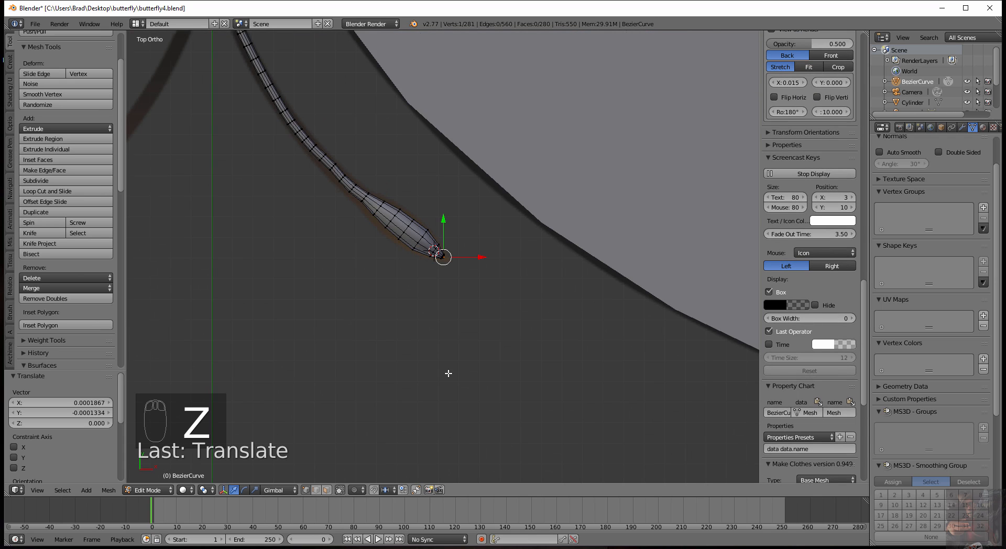
mouse_move(451, 372)
middle_down()
mouse_move(359, 346)
mouse_move(433, 265)
mouse_move(479, 317)
mouse_move(371, 303)
mouse_move(330, 265)
mouse_move(451, 399)
mouse_move(463, 427)
middle_up()
scroll(301, 306, up, 3)
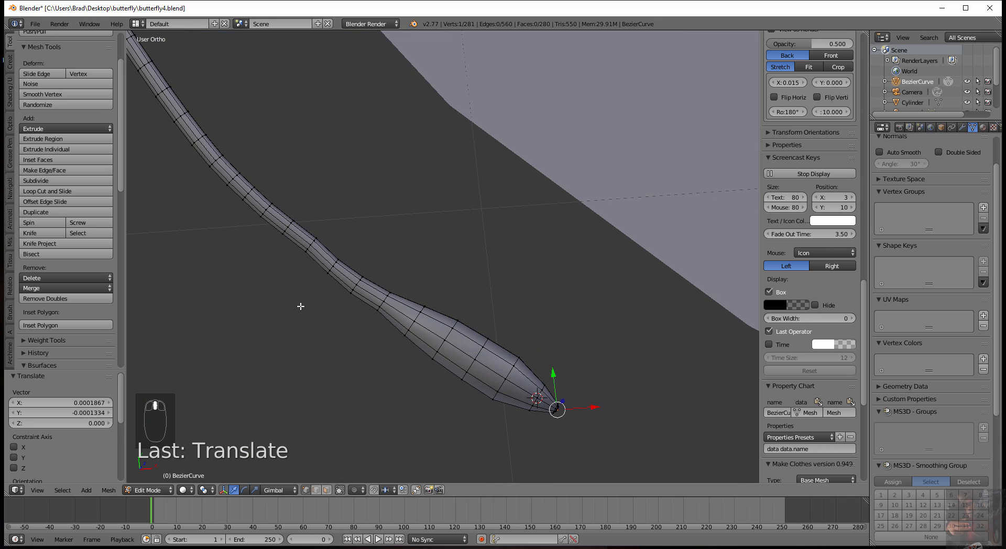
alt+right_click(311, 244)
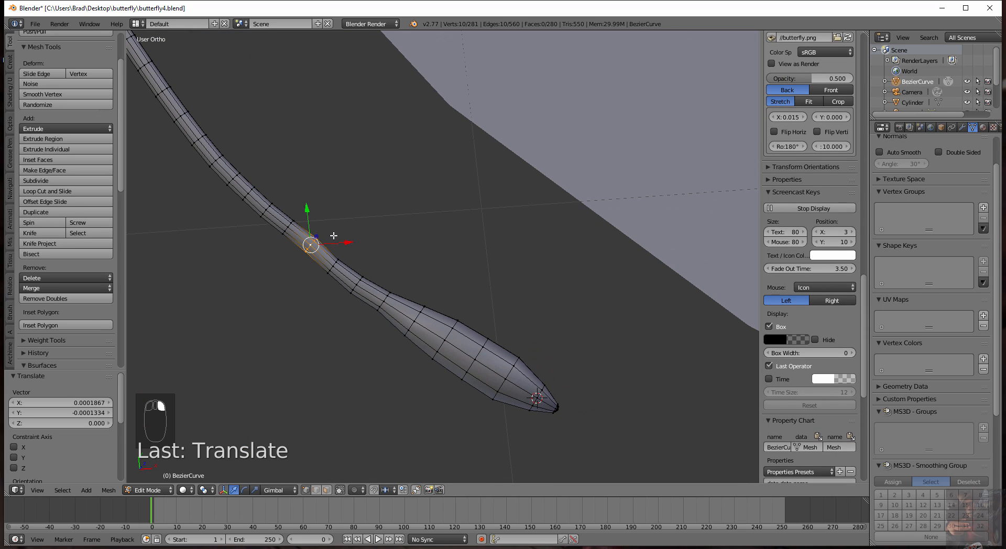
key(g)
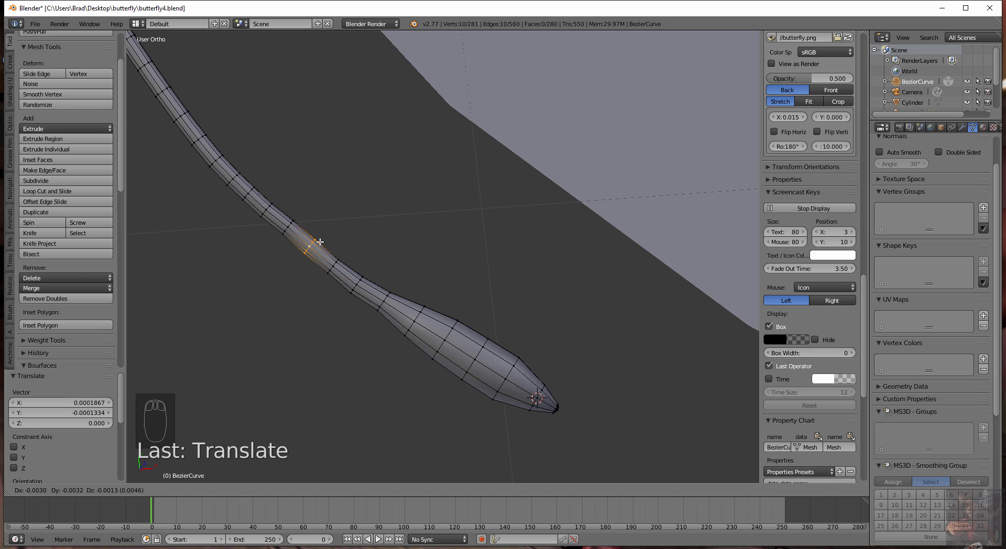
click(321, 240)
Move the neighboring edge loop farther up the stalk by about -0.003 in X, -0.001 in Y and -0.0008 in Z
alt+right_click(286, 229)
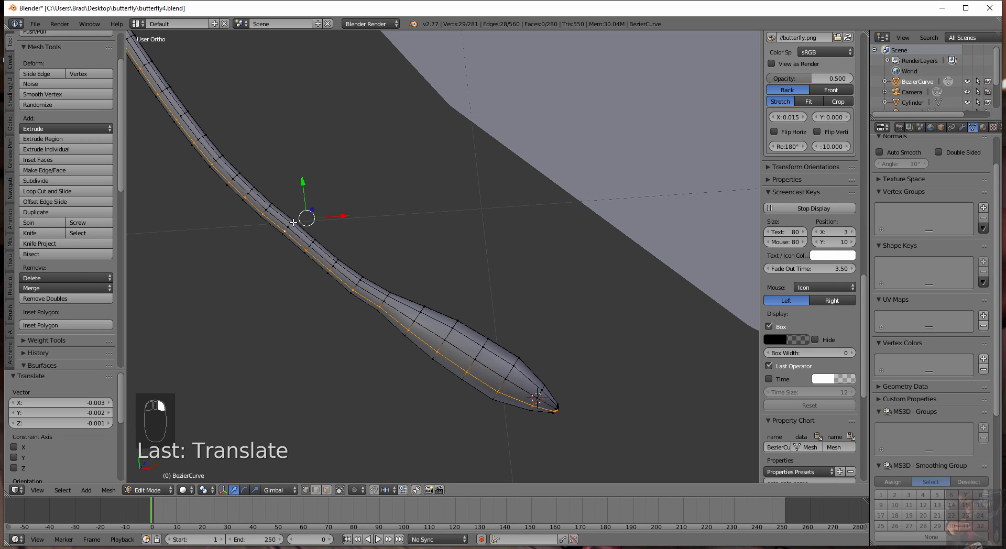
alt+right_click(289, 228)
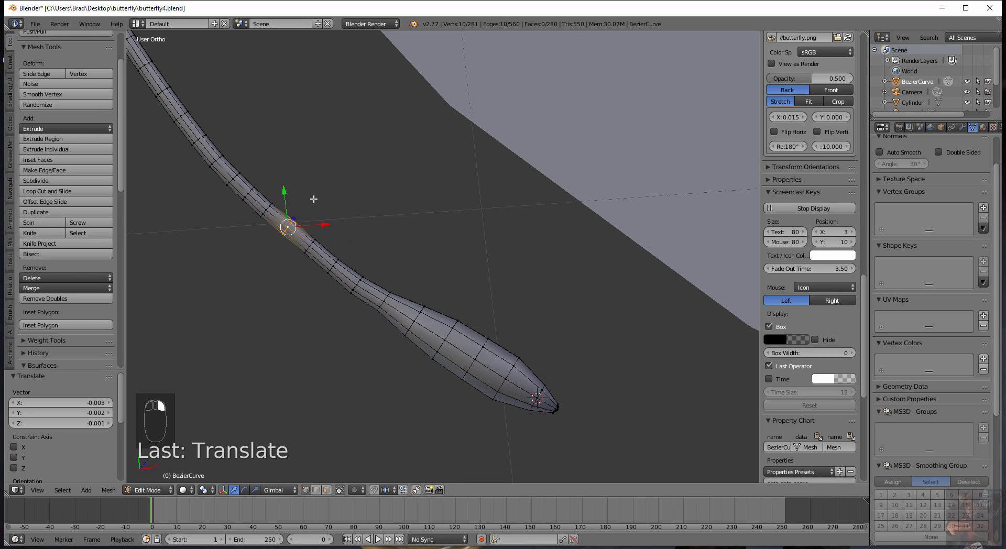
key(g)
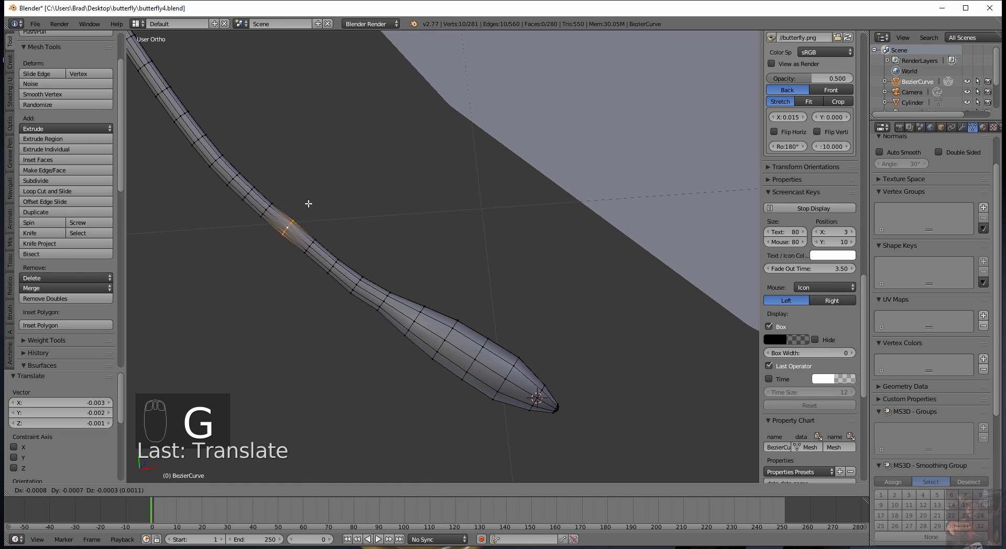
click(300, 204)
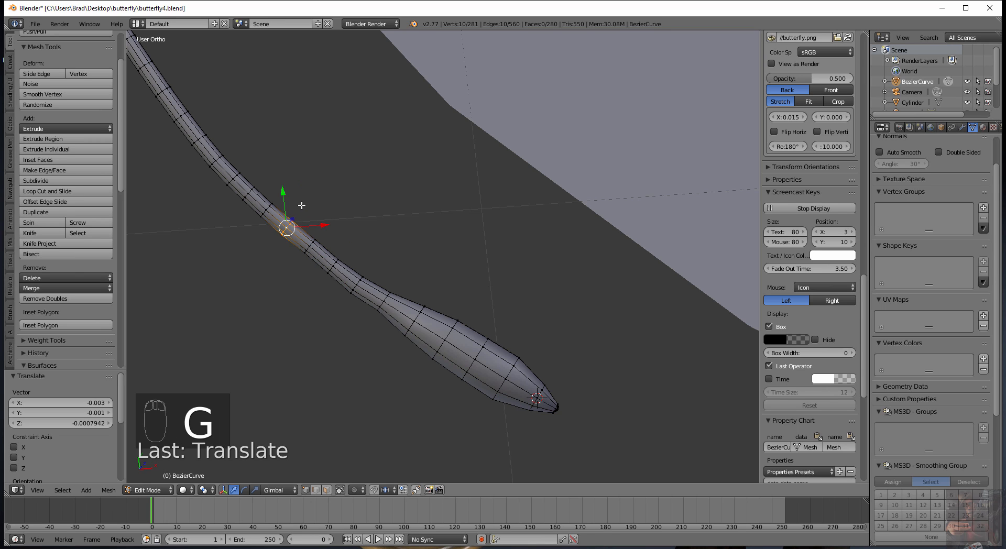
Check the antenna against the reference image in top view and return to Object Mode
scroll(370, 355, down, 5)
middle_drag(368, 415, 364, 342)
key(KP_7)
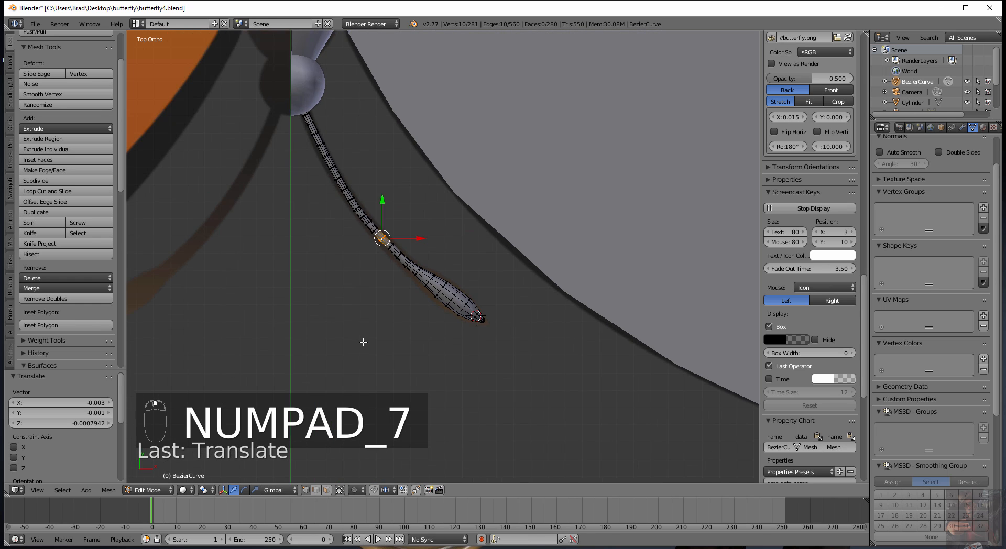
scroll(363, 342, up, 4)
key(Tab)
scroll(412, 338, down, 6)
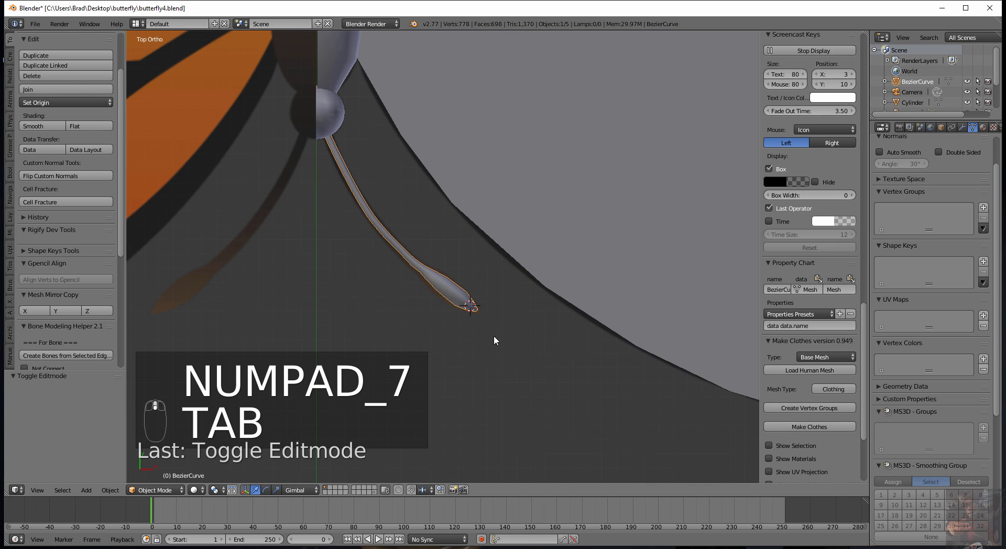
mouse_move(495, 344)
middle_down()
mouse_move(447, 370)
mouse_move(371, 370)
mouse_move(345, 243)
mouse_move(512, 181)
mouse_move(602, 203)
mouse_move(464, 315)
mouse_move(430, 357)
mouse_move(476, 363)
mouse_move(492, 336)
middle_up()
scroll(489, 339, down, 6)
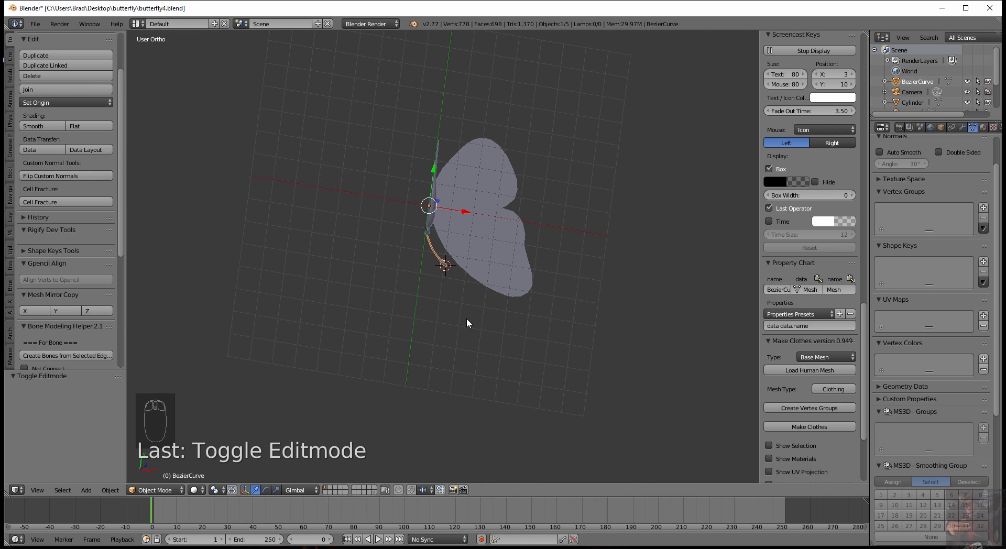
Save the scene as a new incremental version named butterfly5.blend in the butterfly folder
click(36, 24)
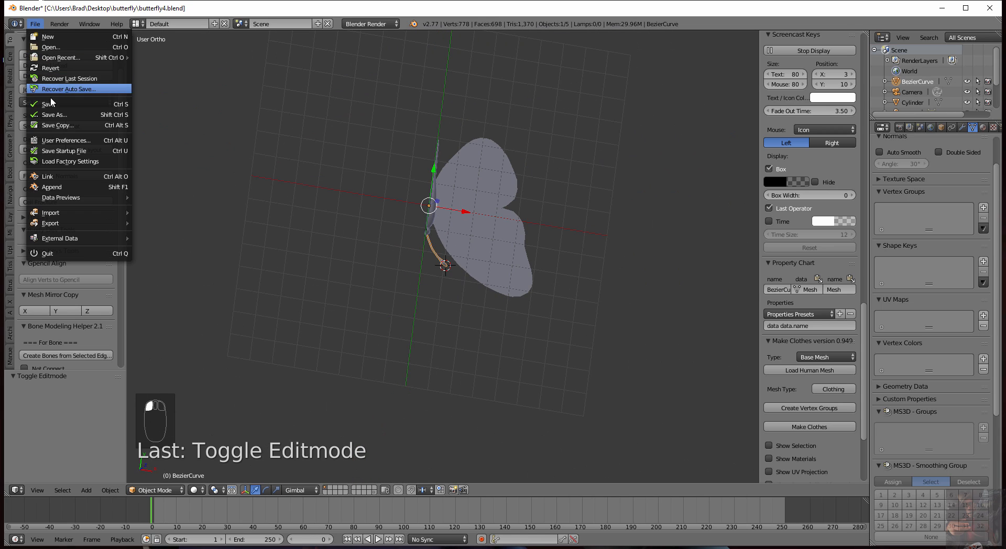
click(54, 118)
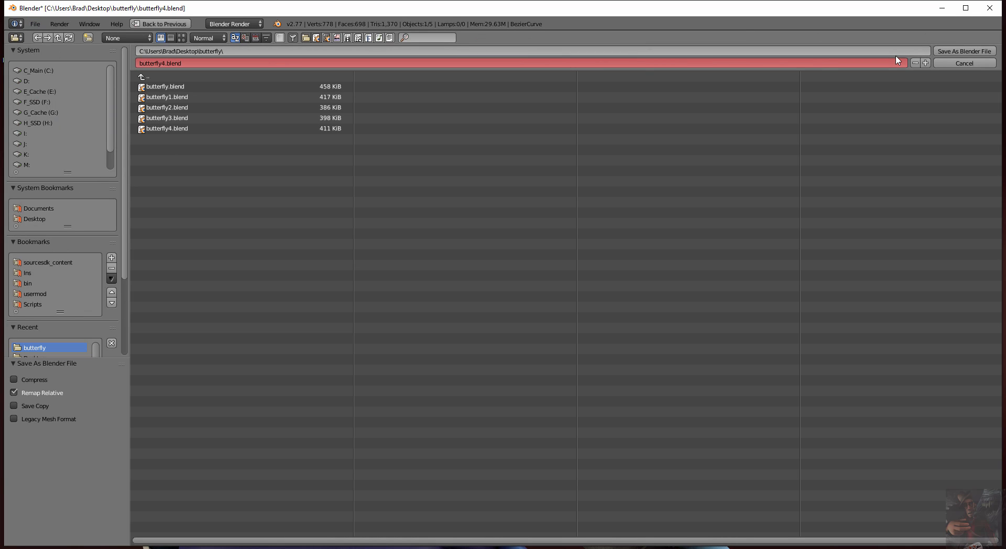
click(926, 64)
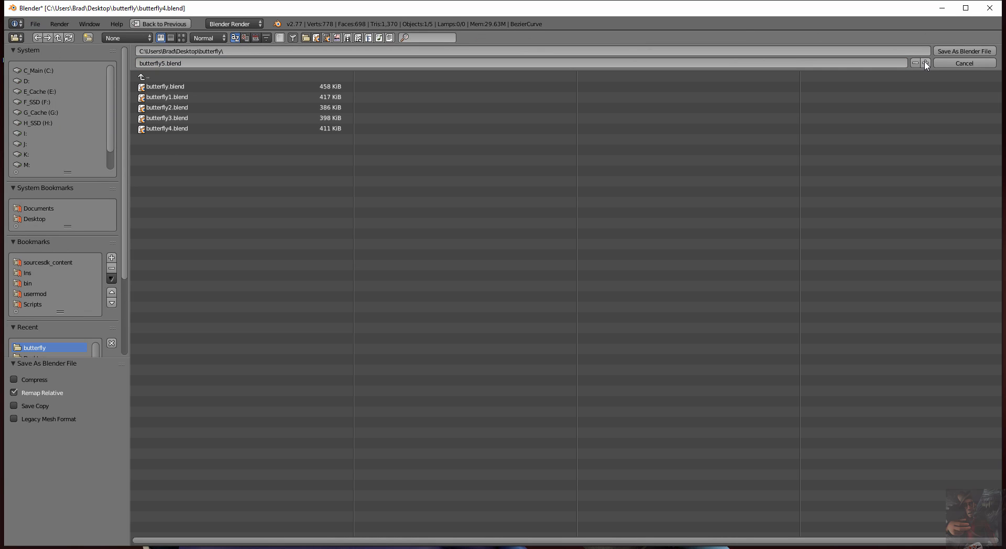
click(968, 52)
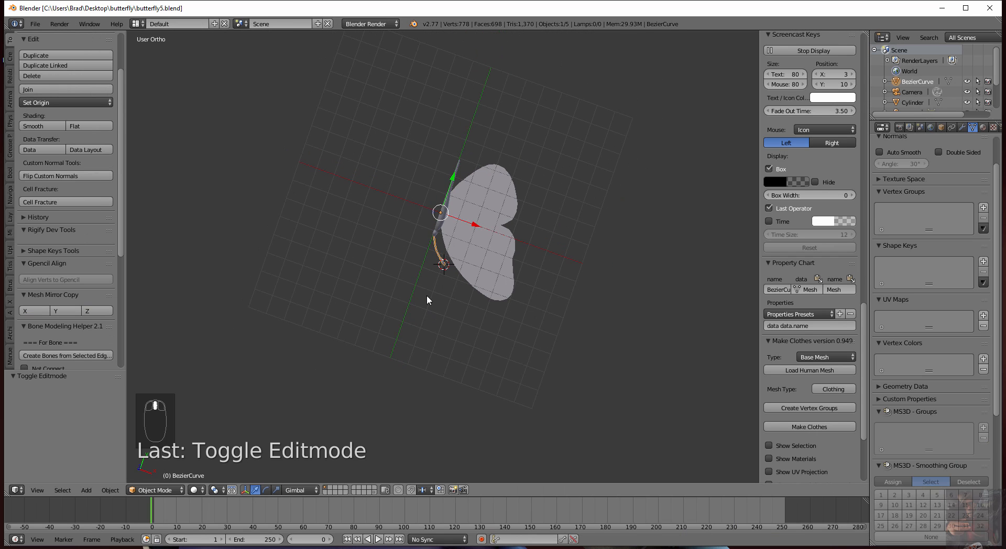
scroll(426, 295, up, 7)
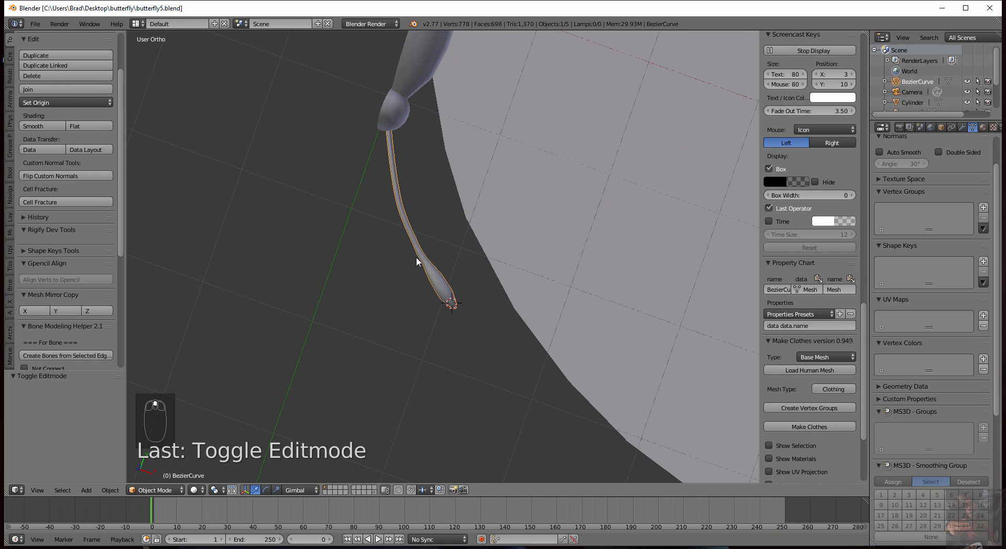